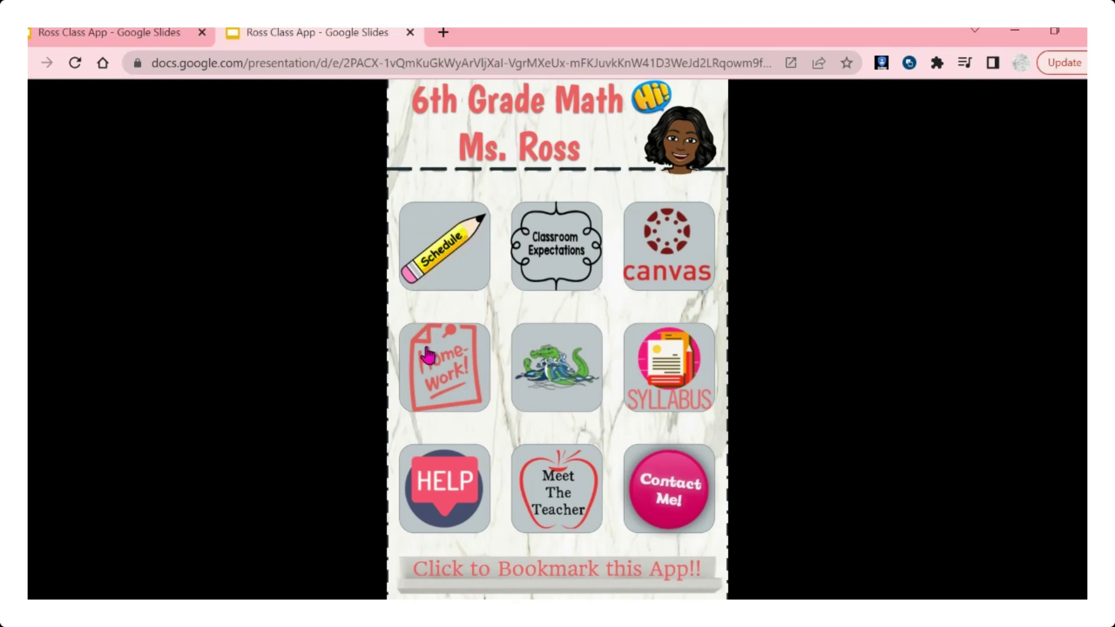
# - Visit the published app's Schedule and HELP pages, returning to the home menu after each
pyautogui.click(443, 246)
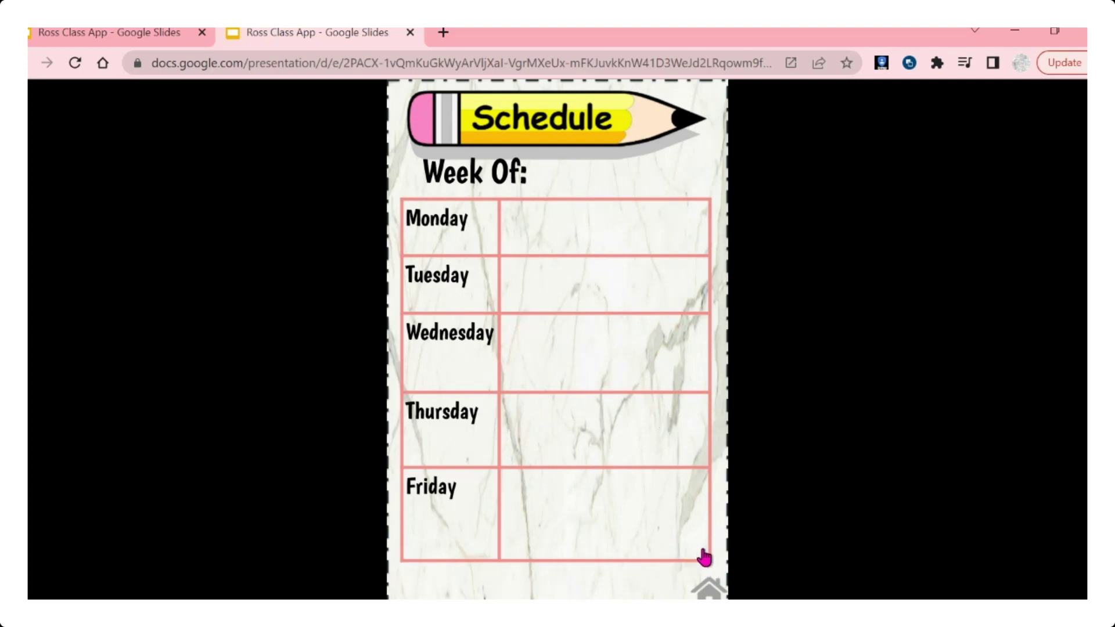
pyautogui.click(713, 590)
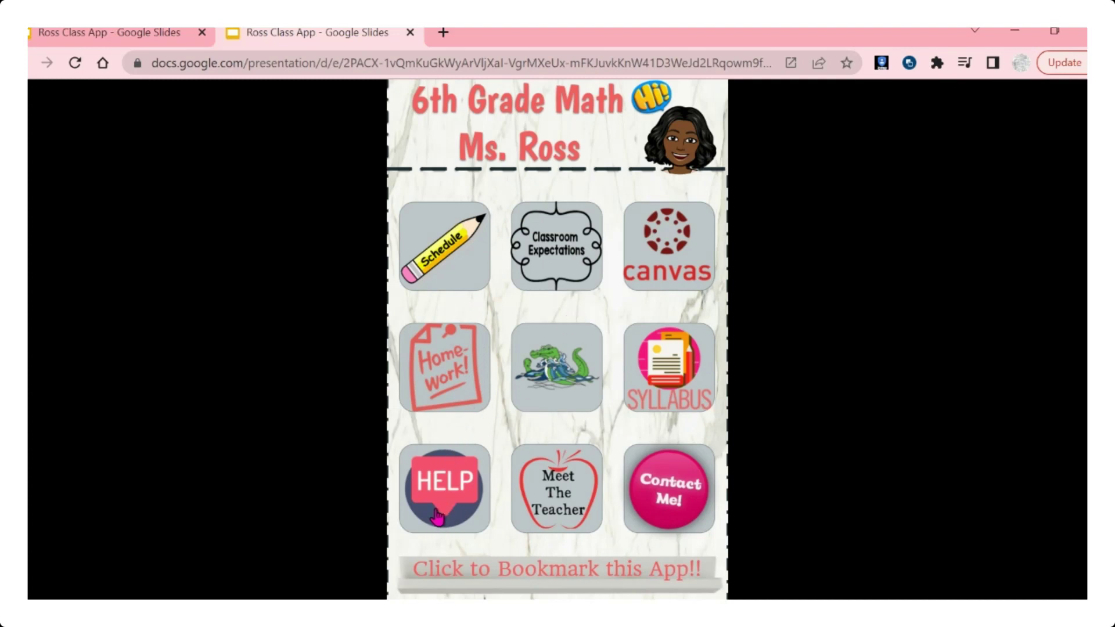
pyautogui.click(458, 503)
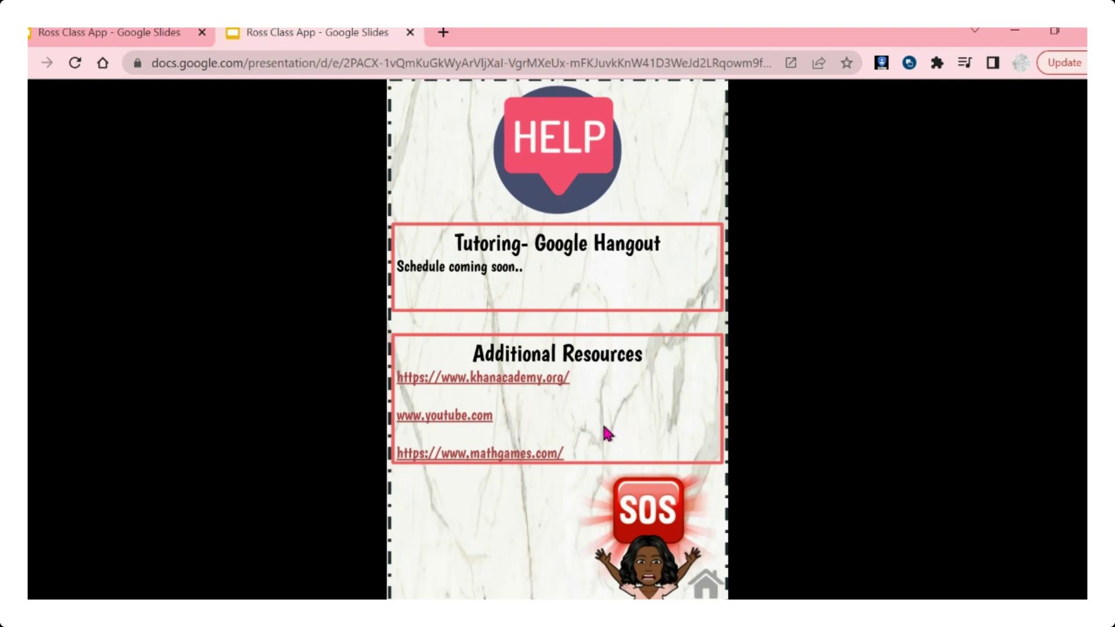
pyautogui.click(706, 580)
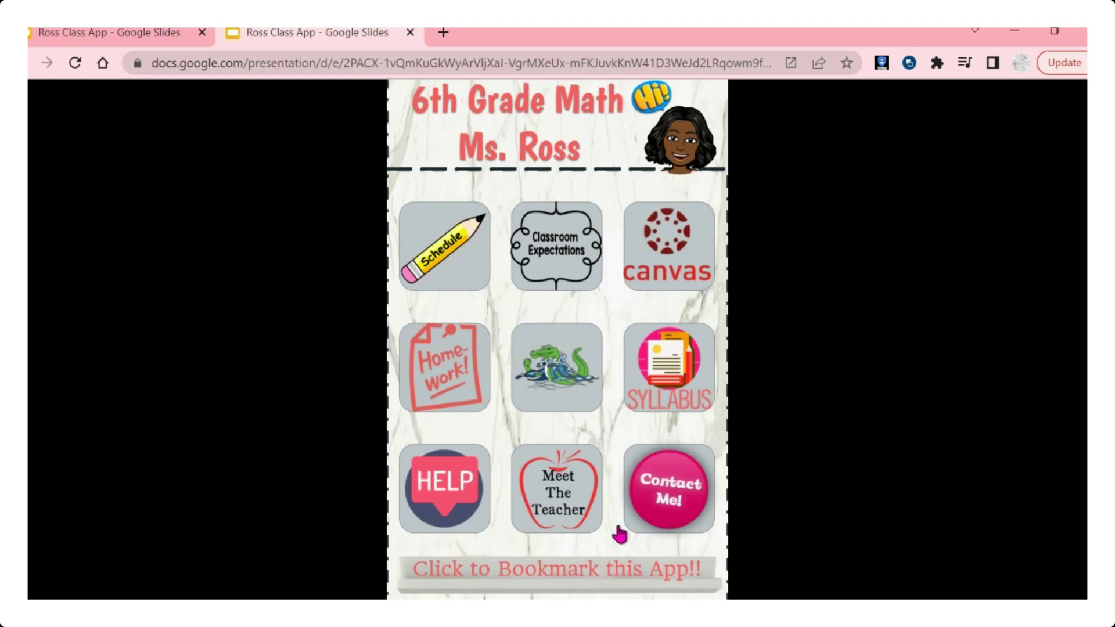
# - View the 'Click to Bookmark this App!!' instructions page, then return to the home menu
pyautogui.click(646, 578)
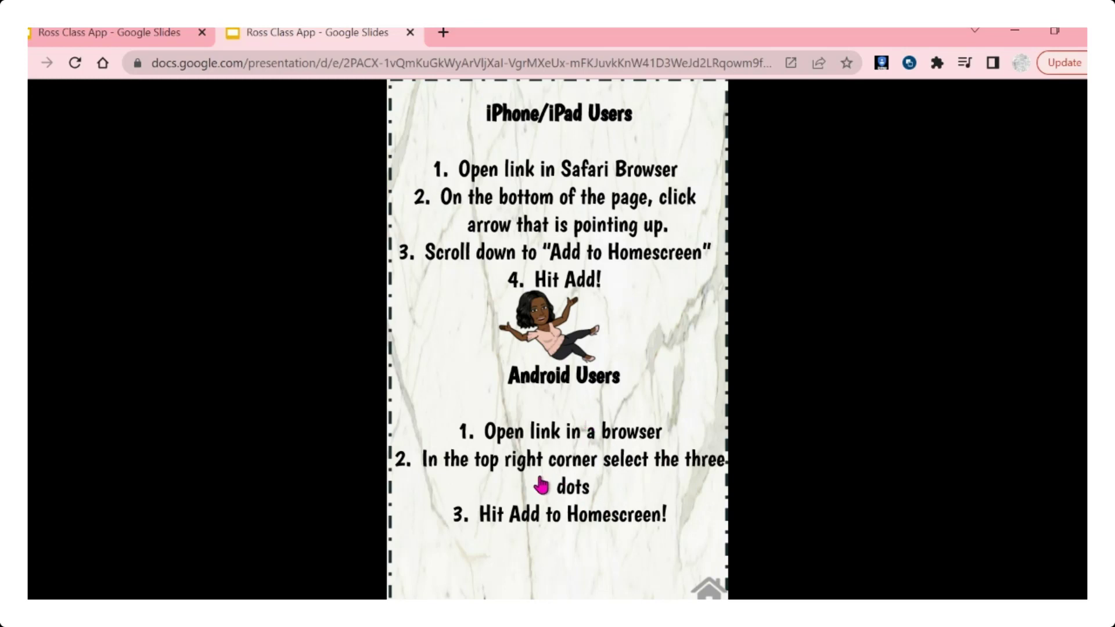
pyautogui.click(710, 591)
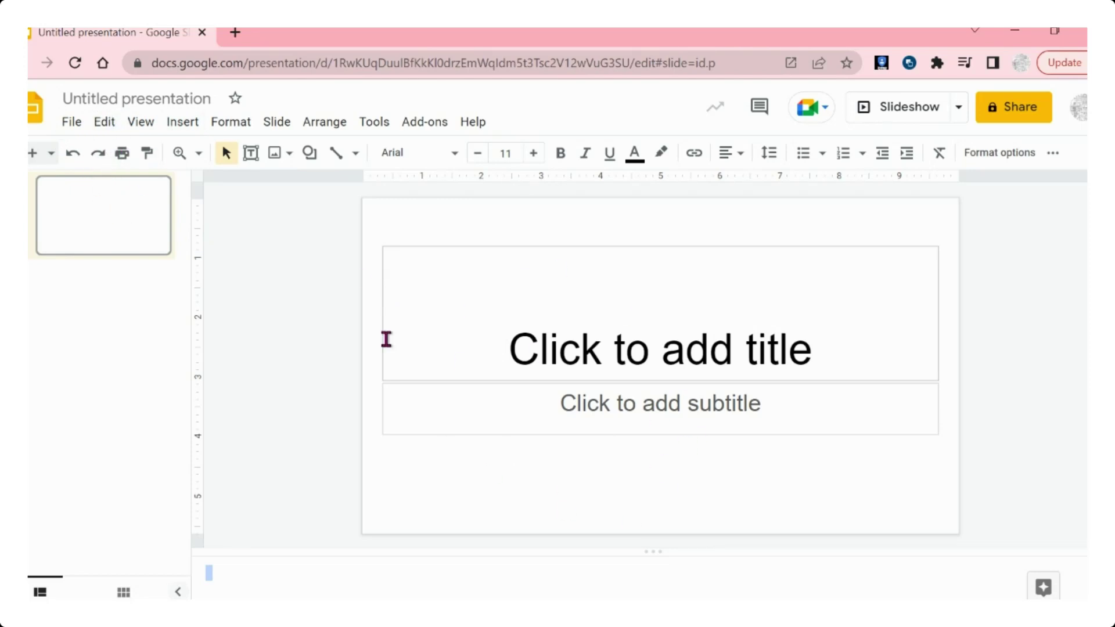
# - Rename the untitled presentation to 'Classroom App Tutorial'
pyautogui.click(173, 102)
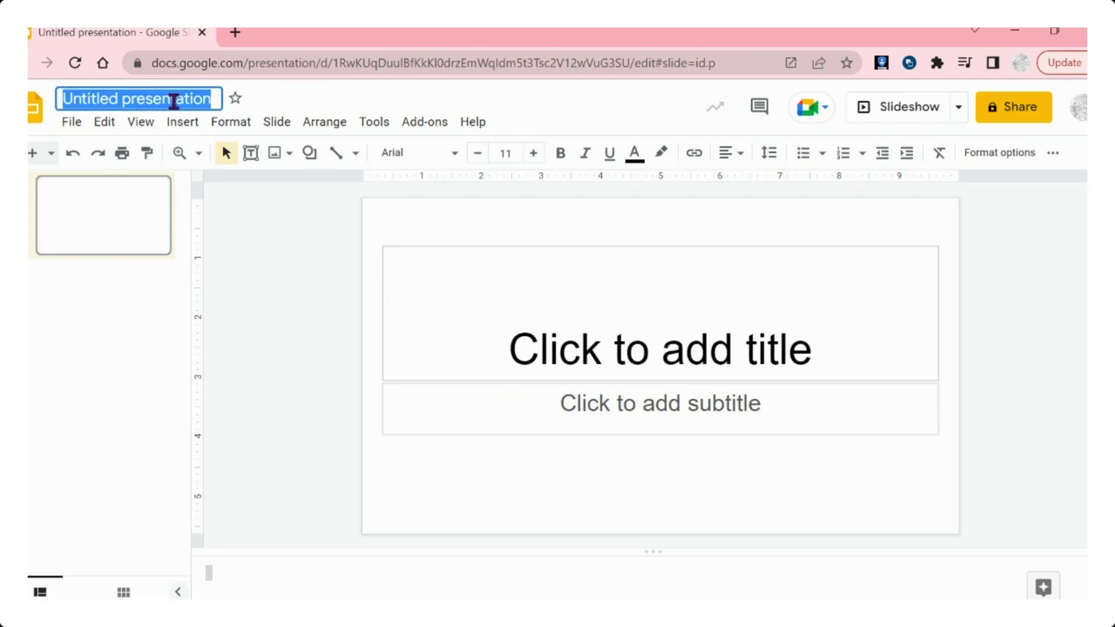
pyautogui.write('Classroo')
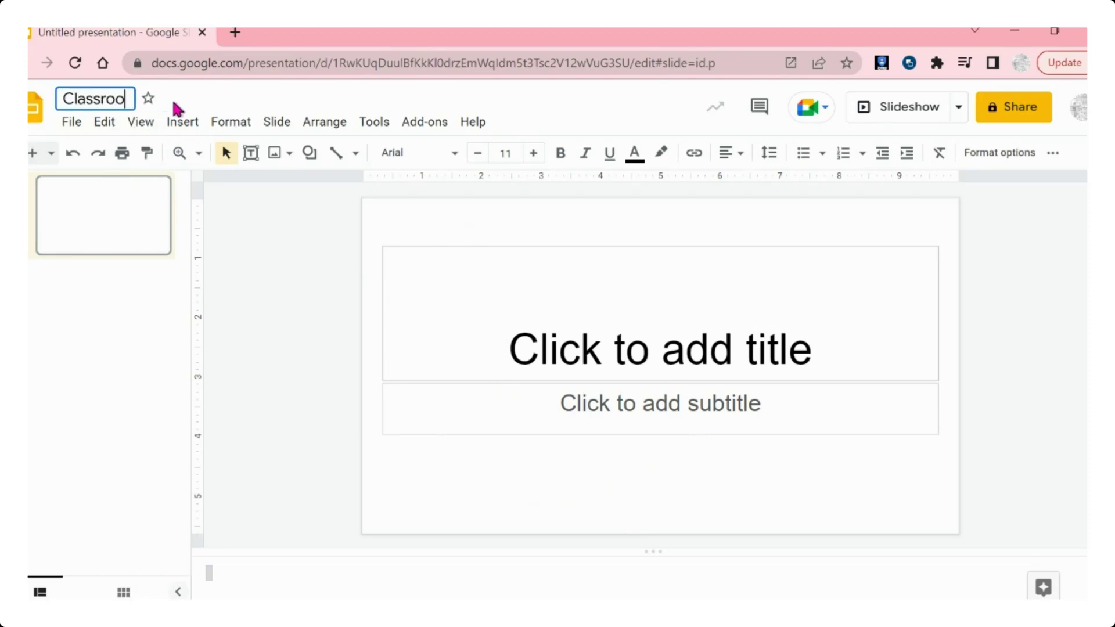
pyautogui.write('m Appl')
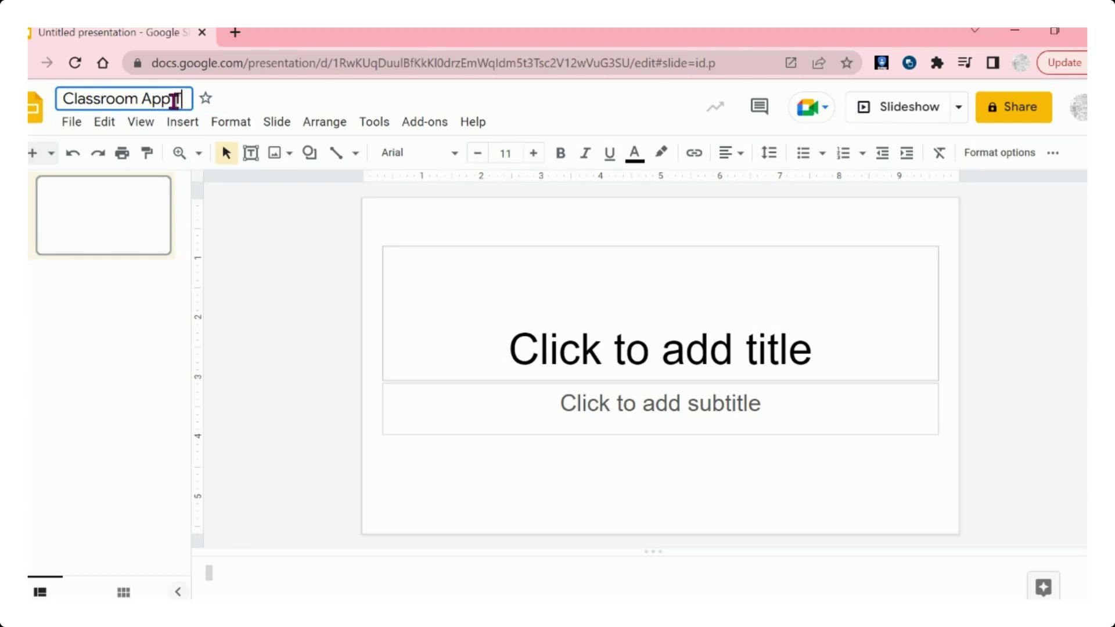
pyautogui.write('utorial')
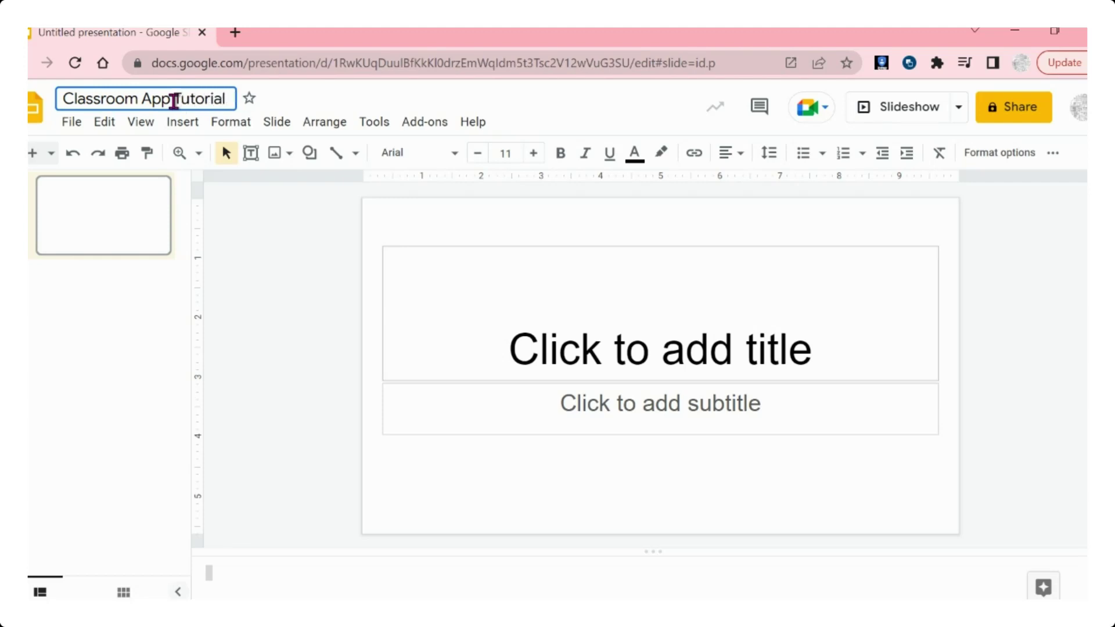
pyautogui.click(236, 216)
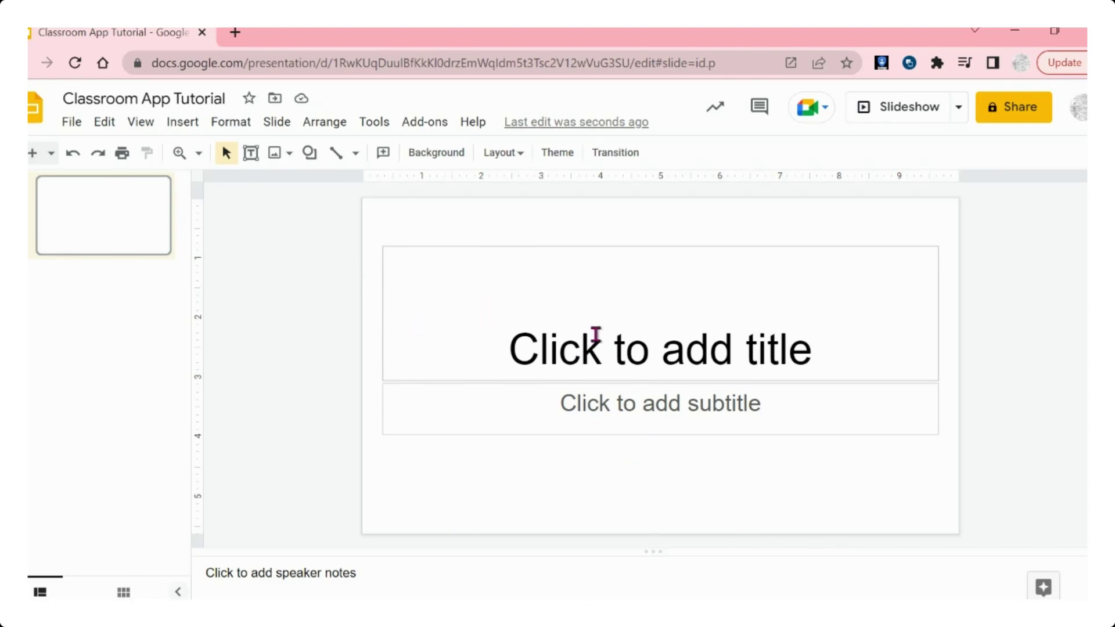
# - Change the page setup to a custom size of 9 × 14 inches
pyautogui.click(71, 129)
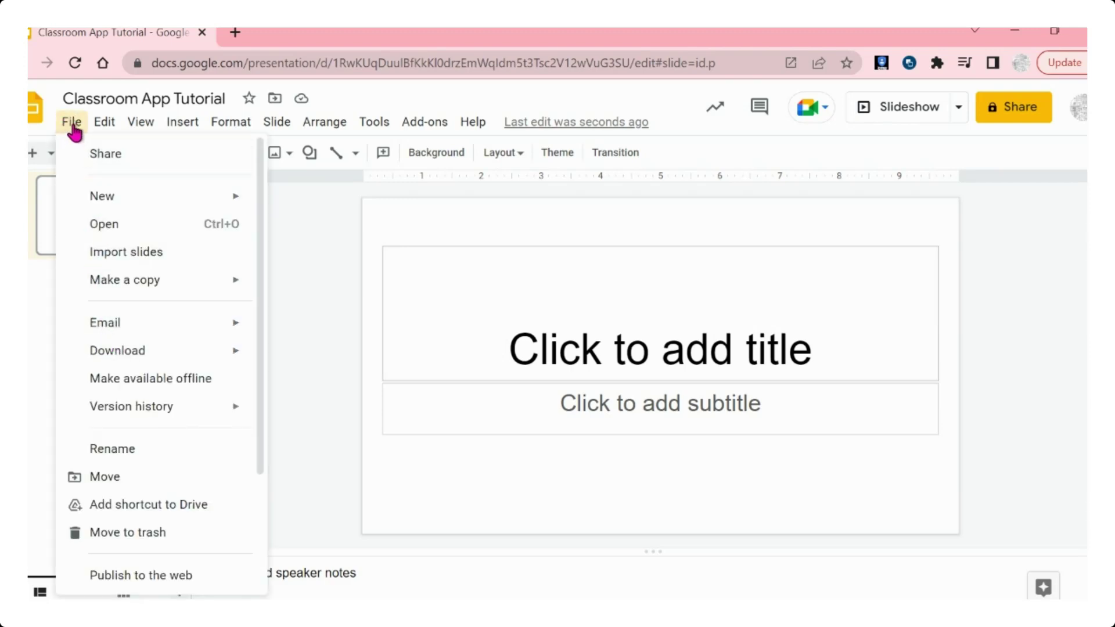
pyautogui.scroll(-3, 120, 392)
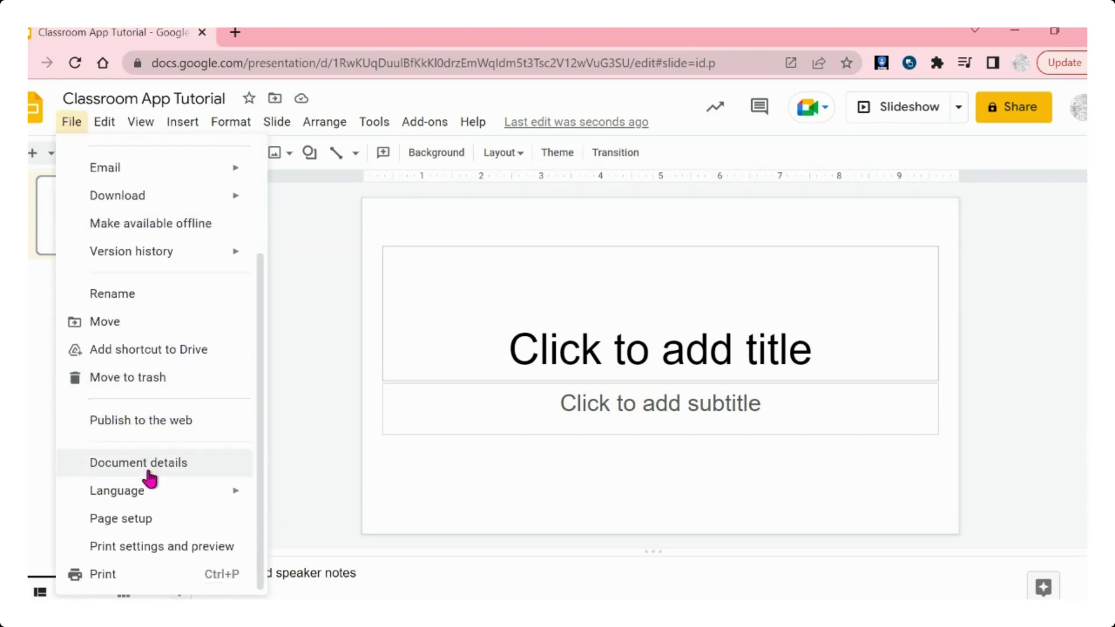
pyautogui.click(147, 521)
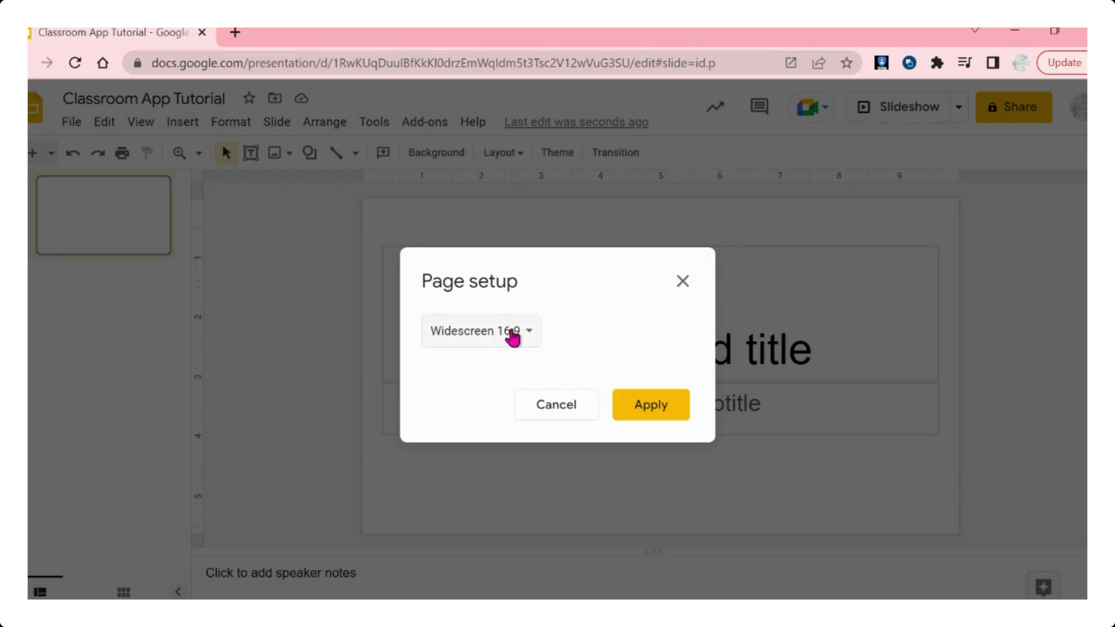
pyautogui.click(512, 335)
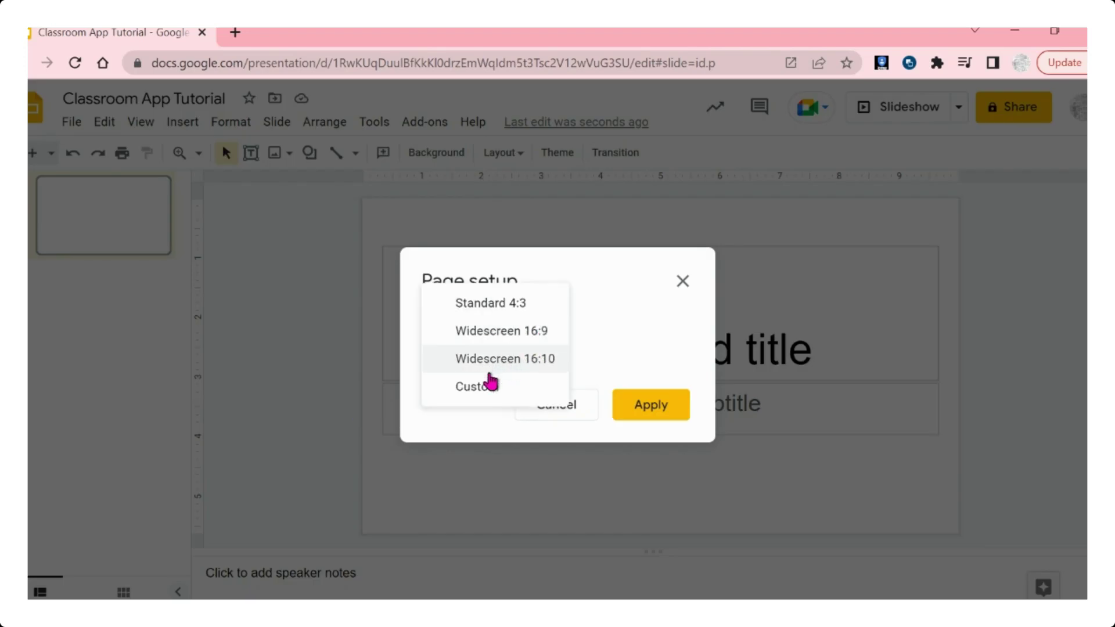
pyautogui.click(489, 383)
pyautogui.doubleClick(459, 378)
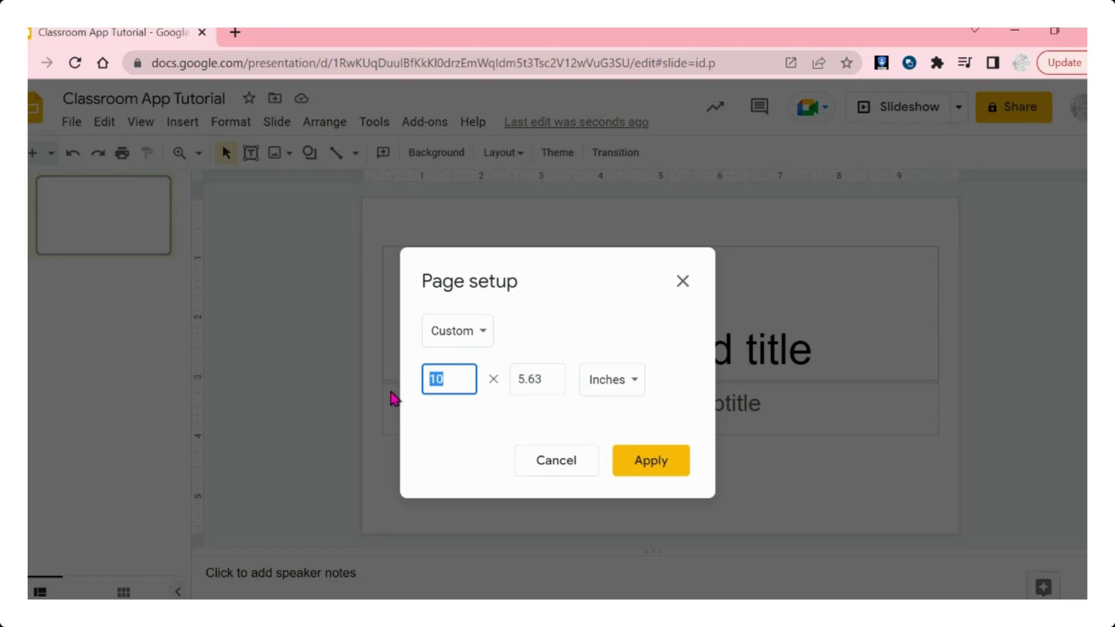
pyautogui.write('9')
pyautogui.moveTo(542, 378); pyautogui.dragTo(518, 378)
pyautogui.write('14')
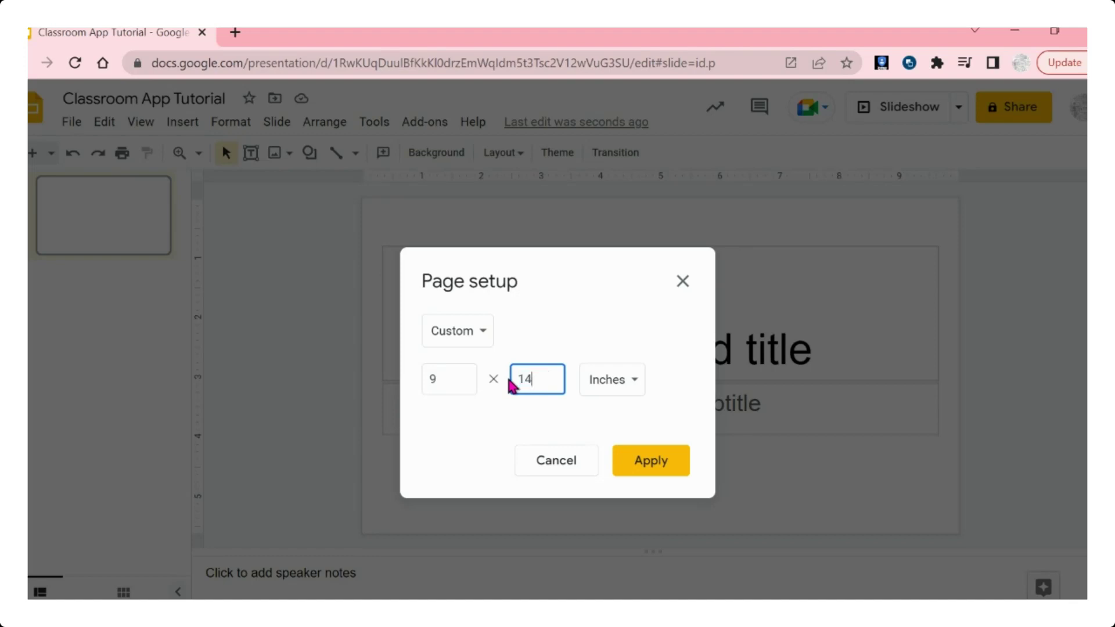
pyautogui.click(663, 460)
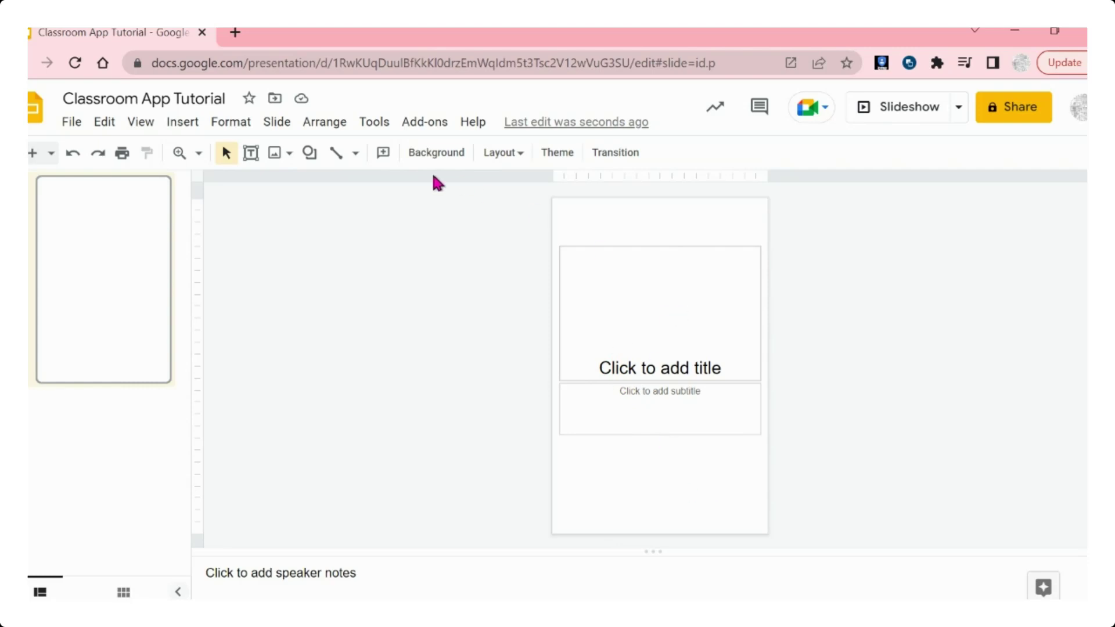
# - Search the web for 'background' images from the slide's Background image options
pyautogui.click(438, 153)
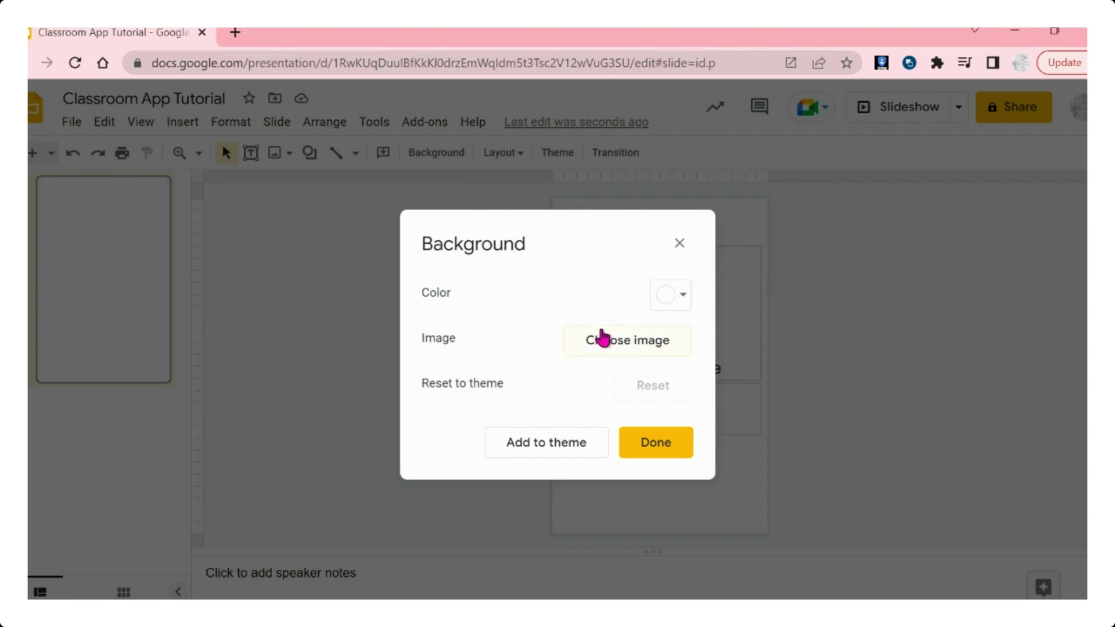
pyautogui.click(602, 339)
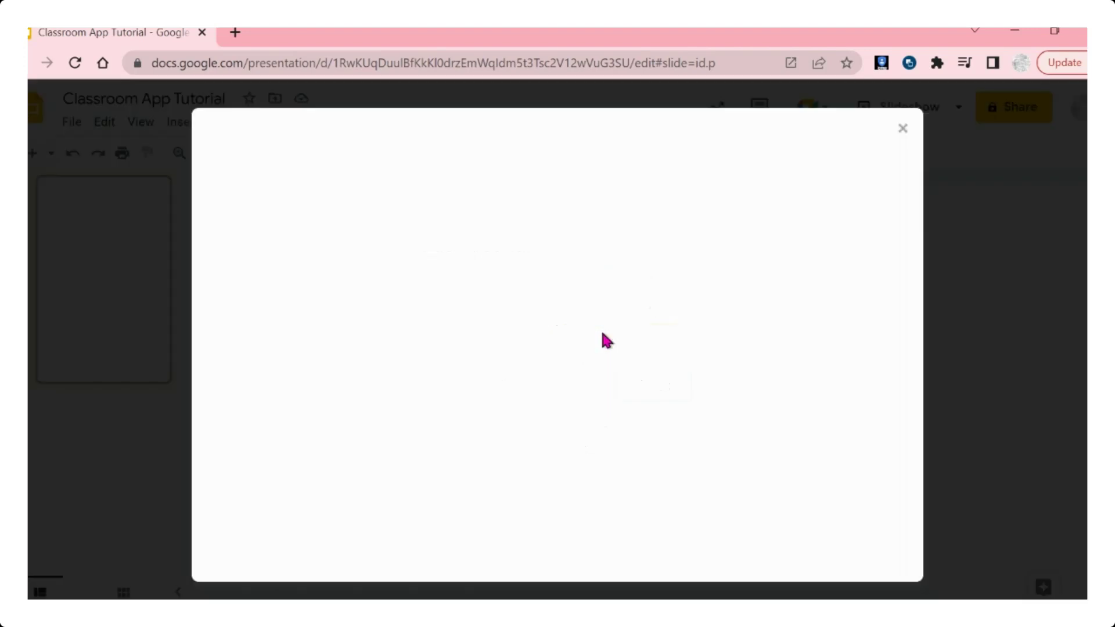
pyautogui.click(695, 226)
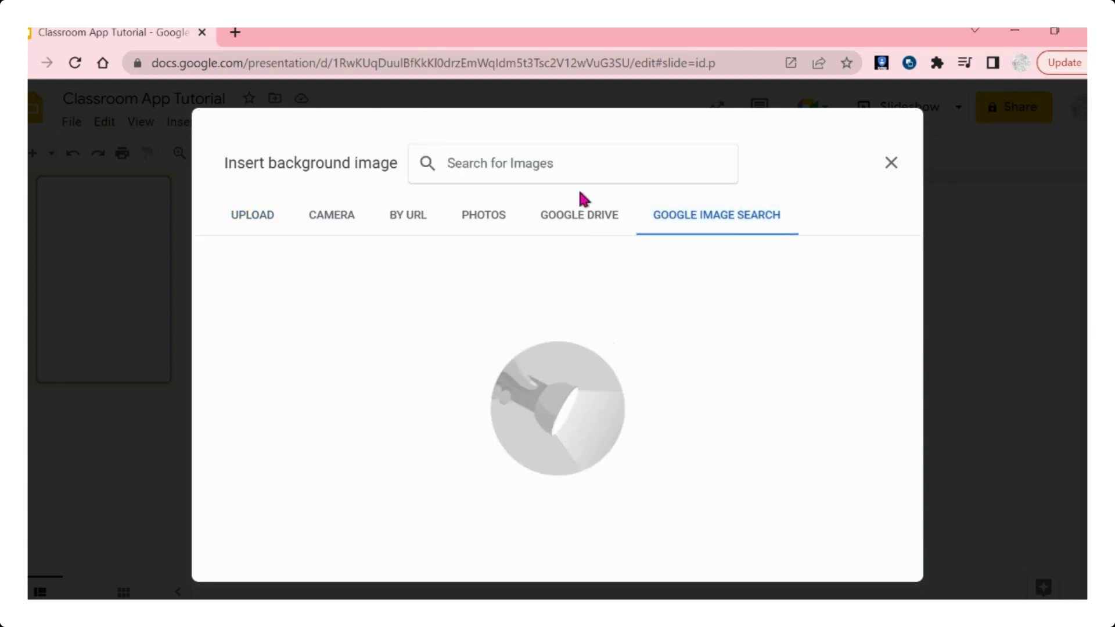
pyautogui.write('ba')
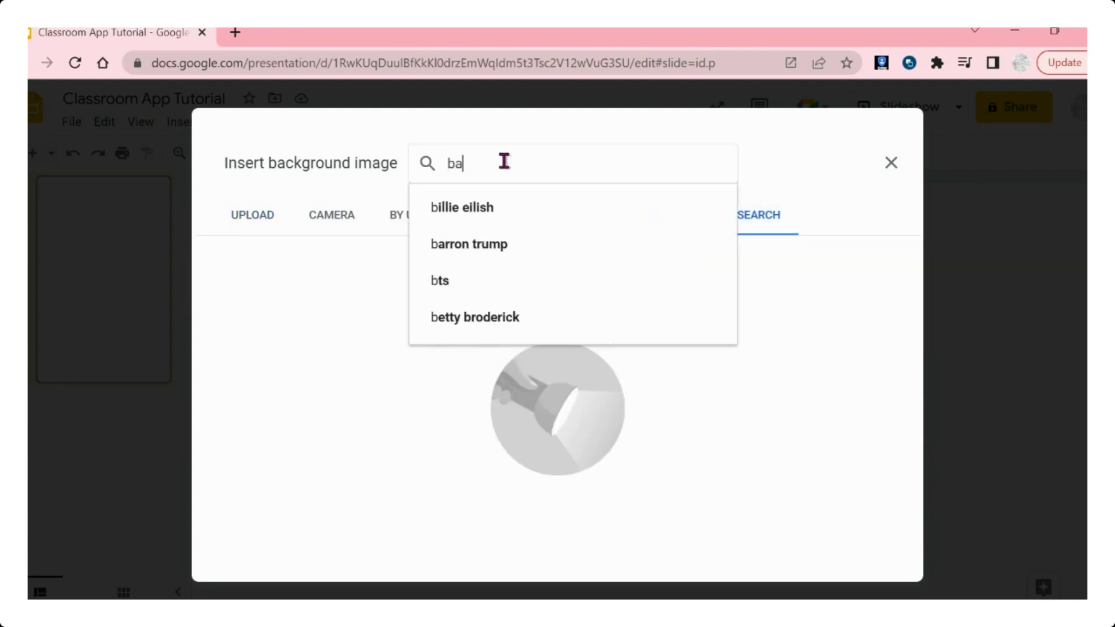
pyautogui.write('ckgroun')
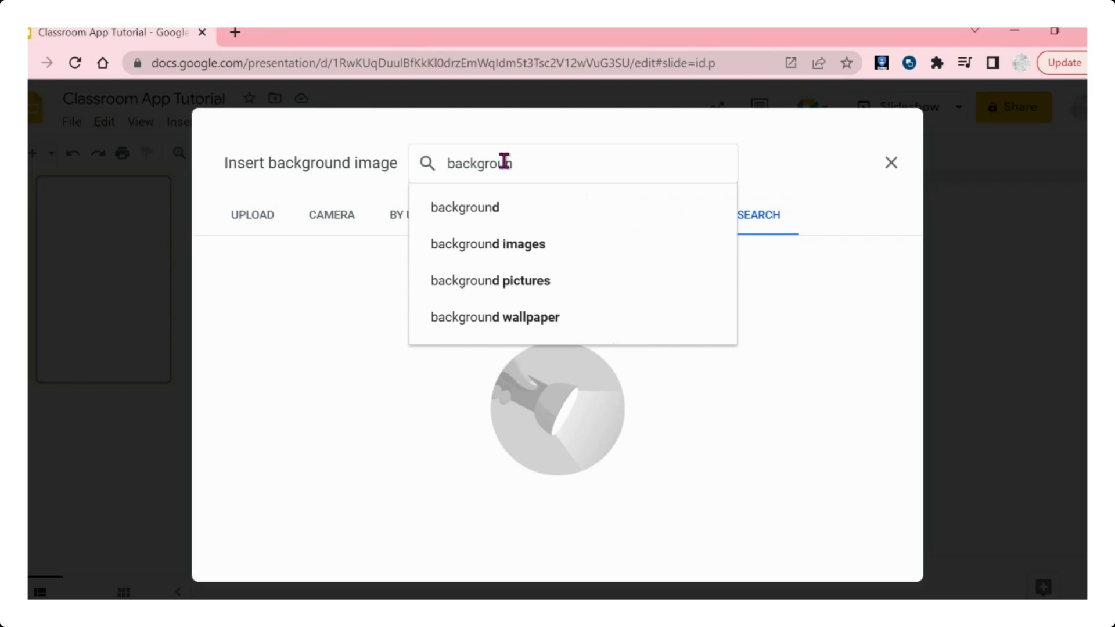
pyautogui.write('d')
pyautogui.press('Return')
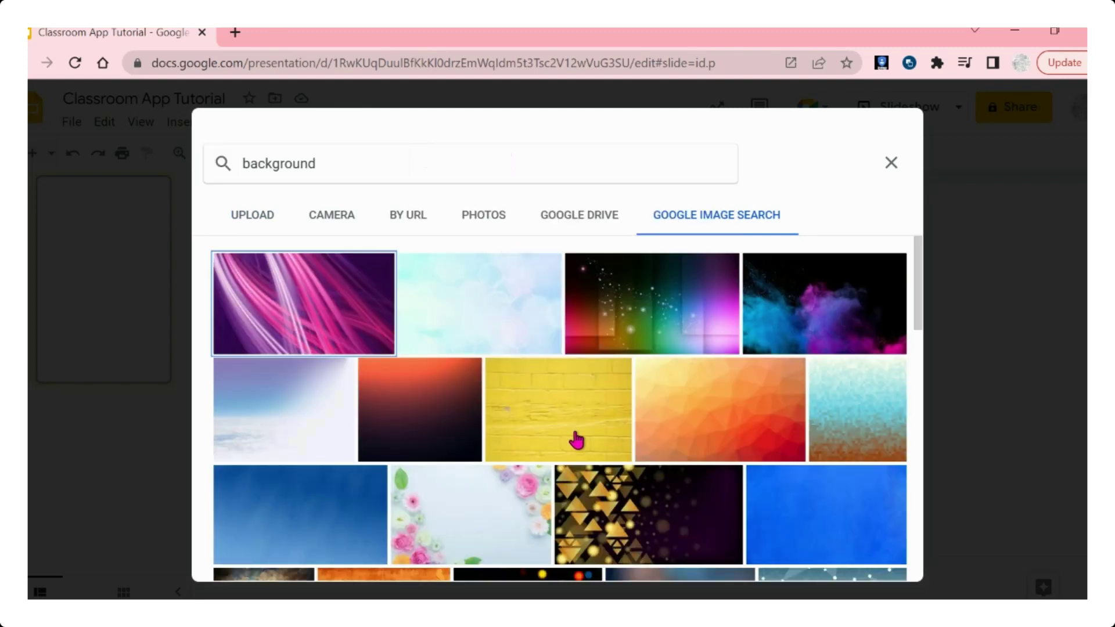
# - Insert the rainbow coloured-pencils picture as the slide background and apply it
pyautogui.scroll(-3, 455, 440)
pyautogui.scroll(-7, 455, 440)
pyautogui.scroll(-5, 455, 440)
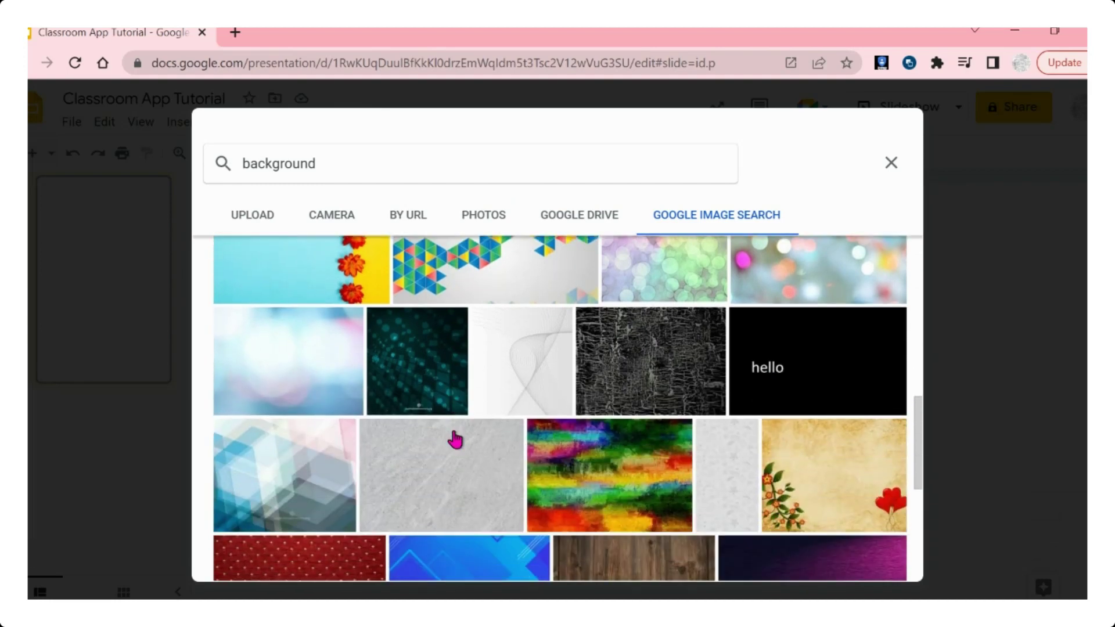
pyautogui.scroll(-6, 455, 440)
pyautogui.scroll(-2, 456, 440)
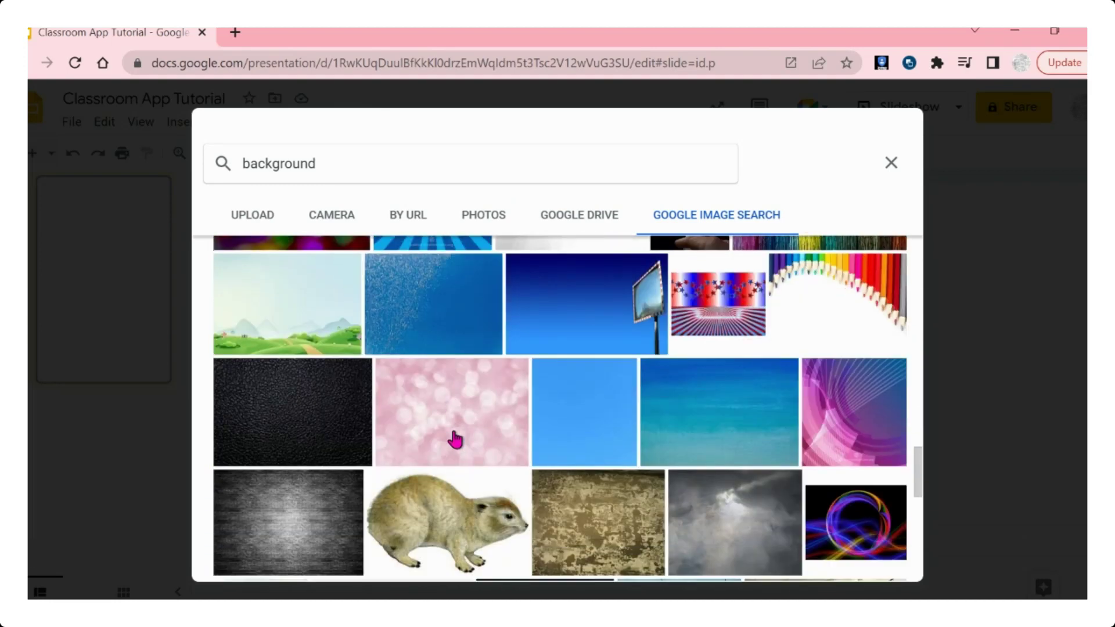
pyautogui.scroll(2, 455, 440)
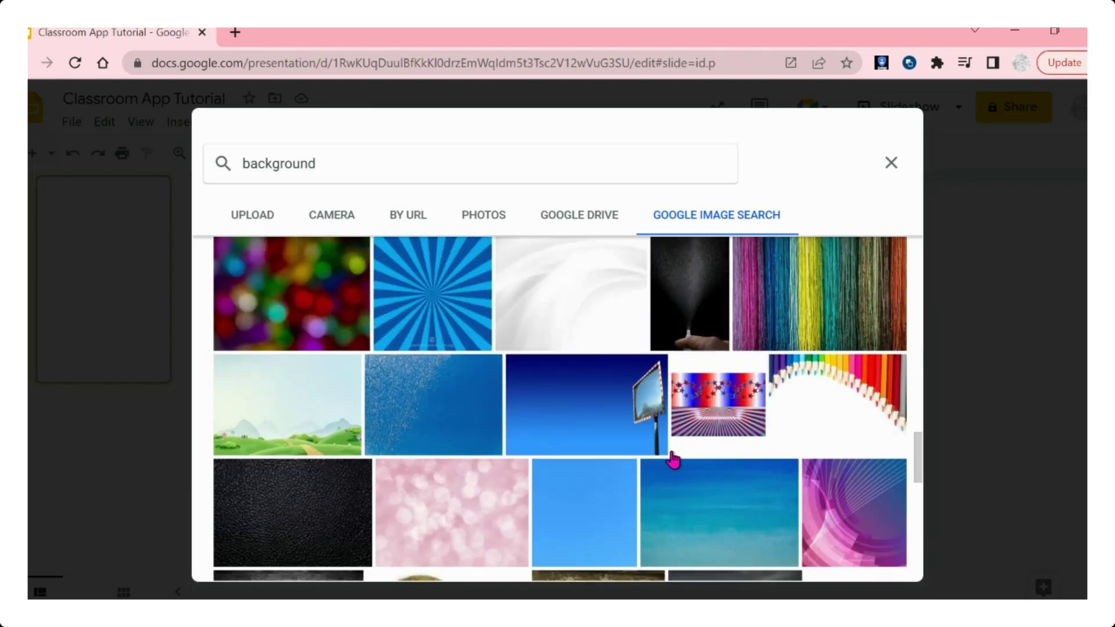
pyautogui.scroll(2, 709, 445)
pyautogui.scroll(-3, 710, 445)
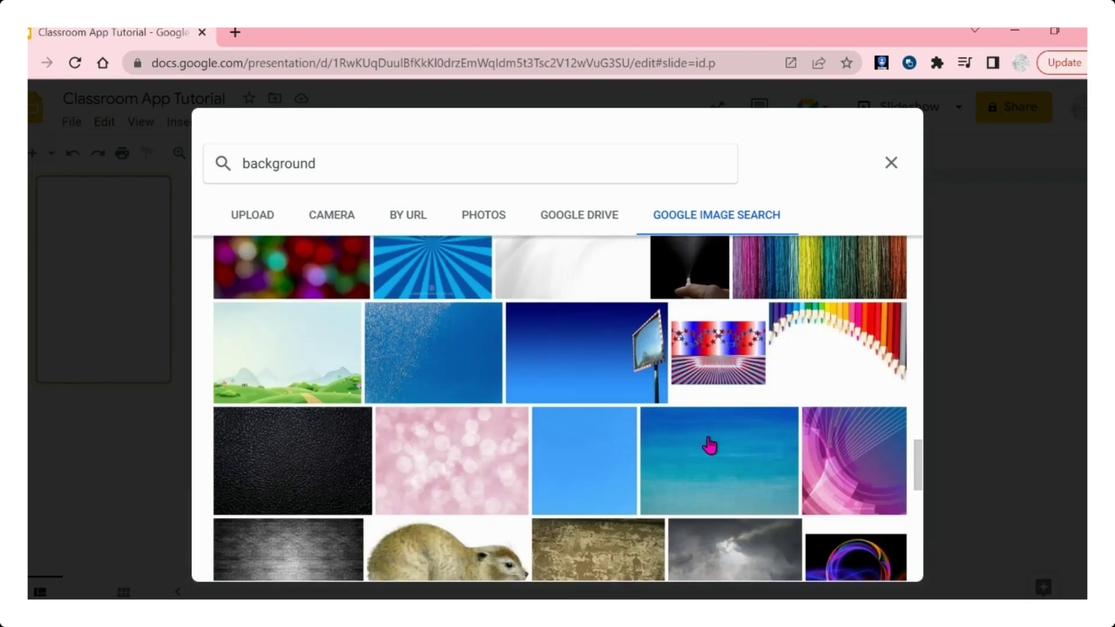
pyautogui.click(827, 349)
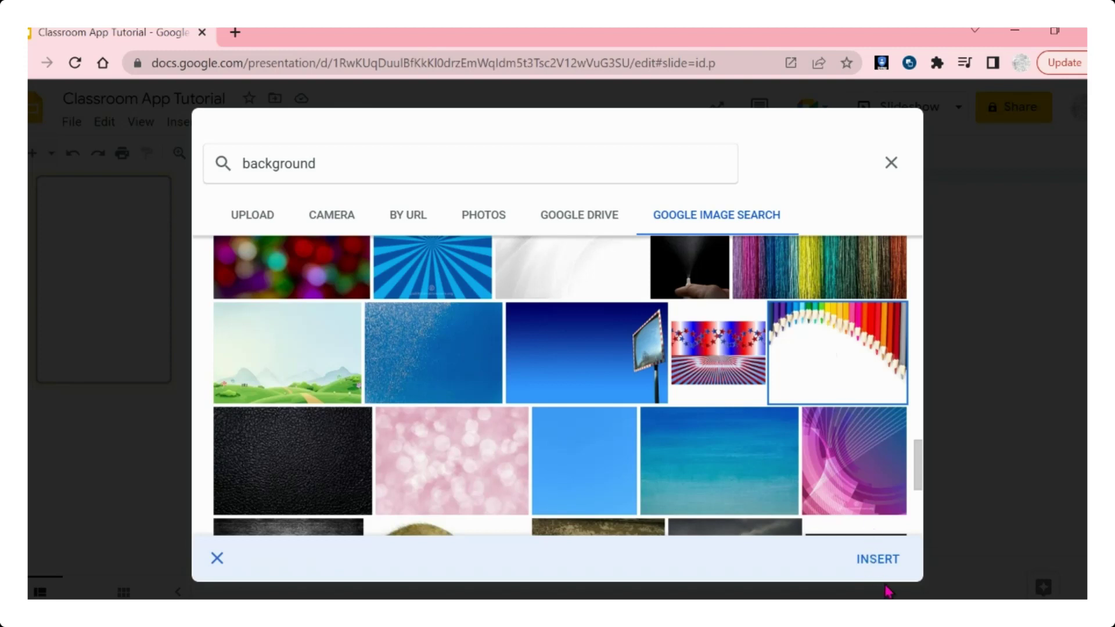
pyautogui.click(877, 560)
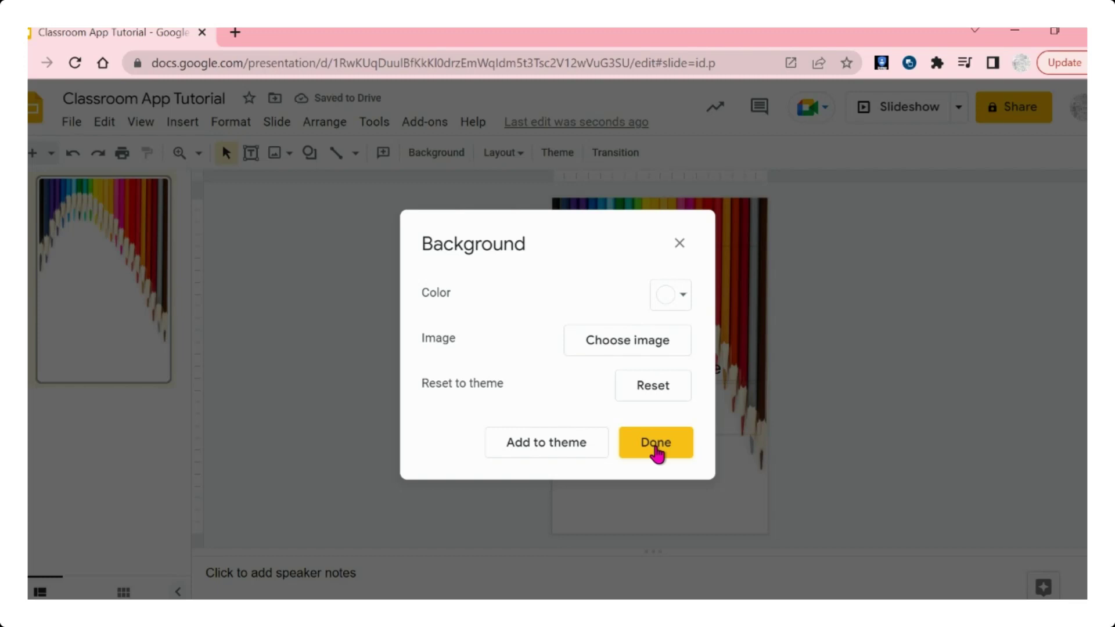
pyautogui.click(630, 434)
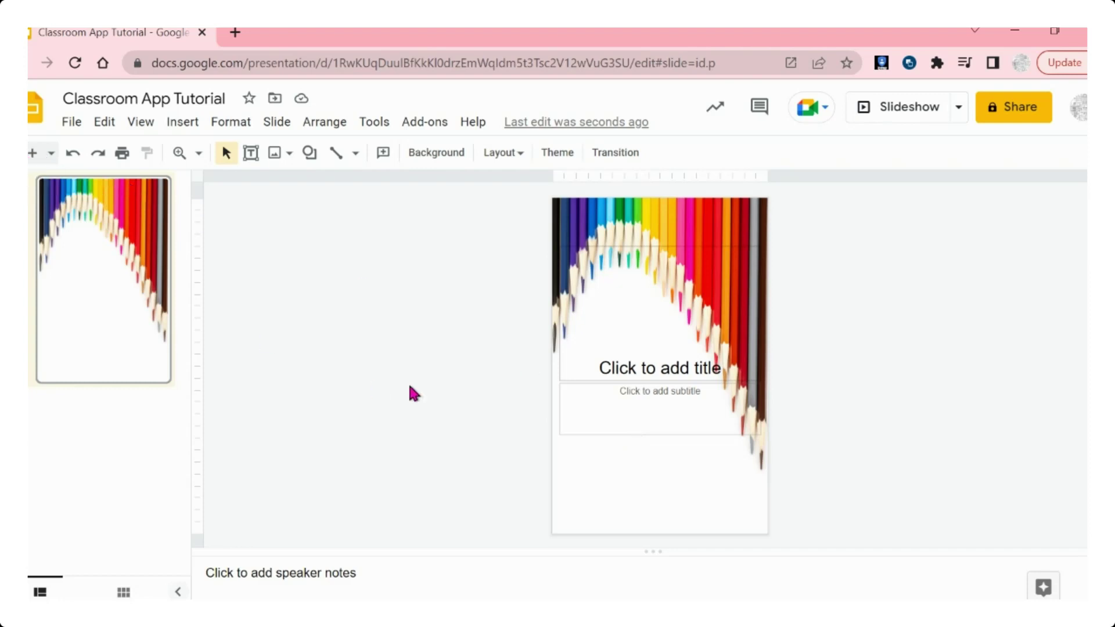
# - Duplicate the first slide, then return to slide 1's title placeholder
pyautogui.rightClick(103, 251)
pyautogui.click(149, 378)
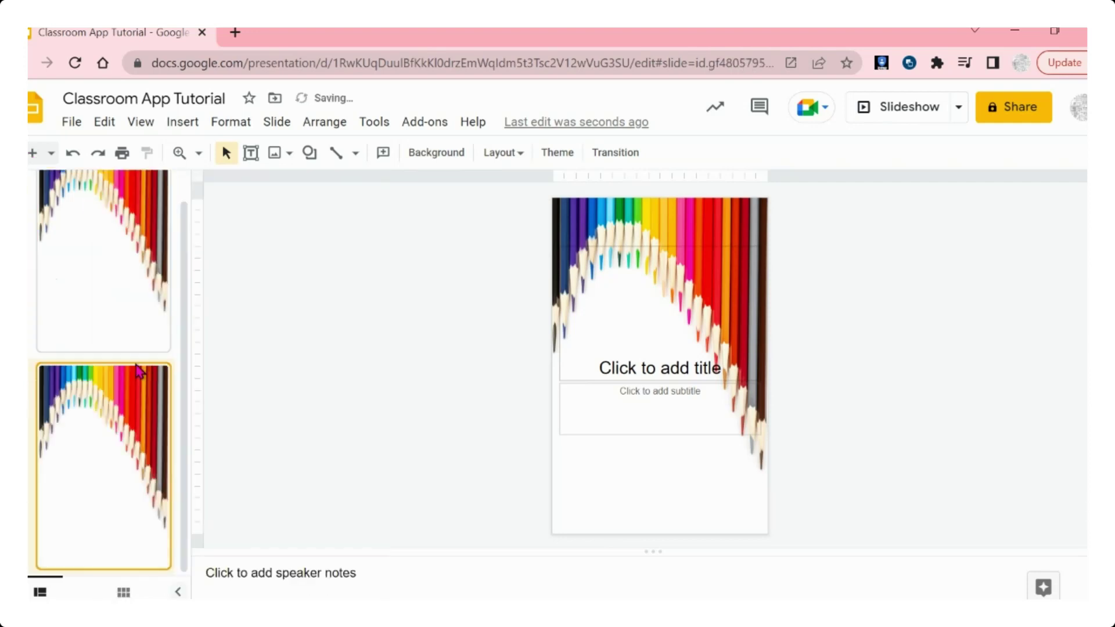
pyautogui.click(99, 294)
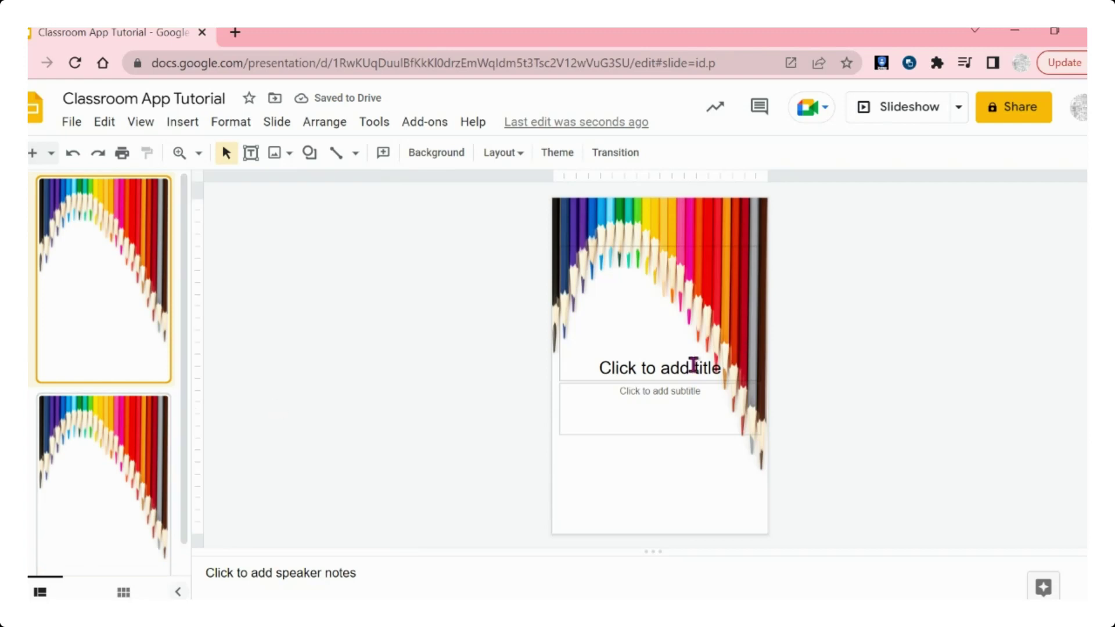
pyautogui.click(693, 365)
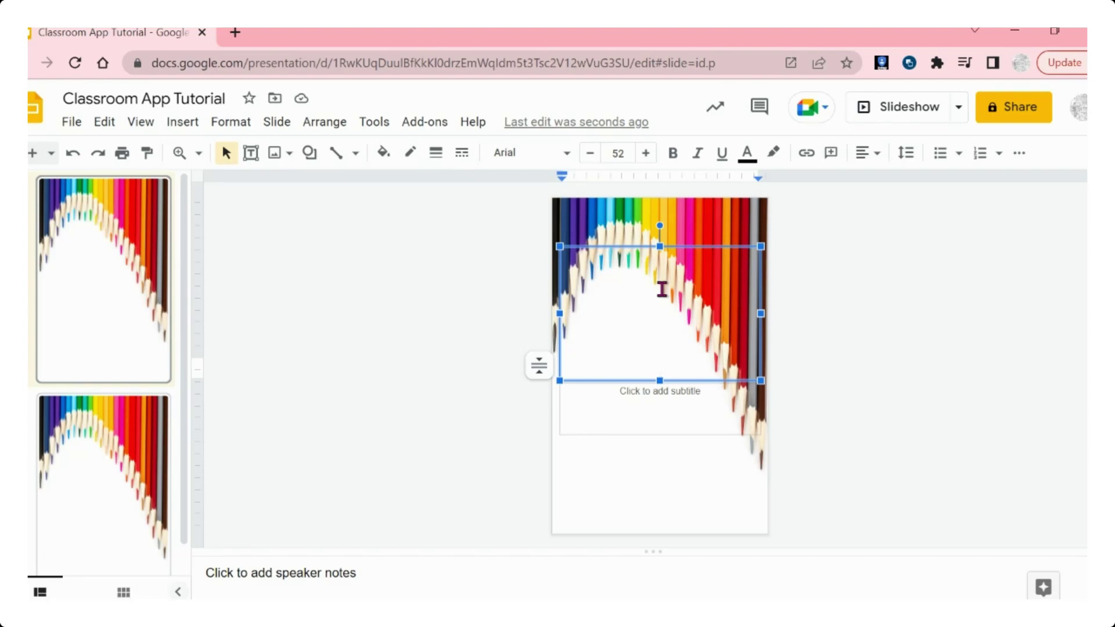
# - Type the title 'My Classroom' and set it to Just Another Hand, size 96
pyautogui.write('My')
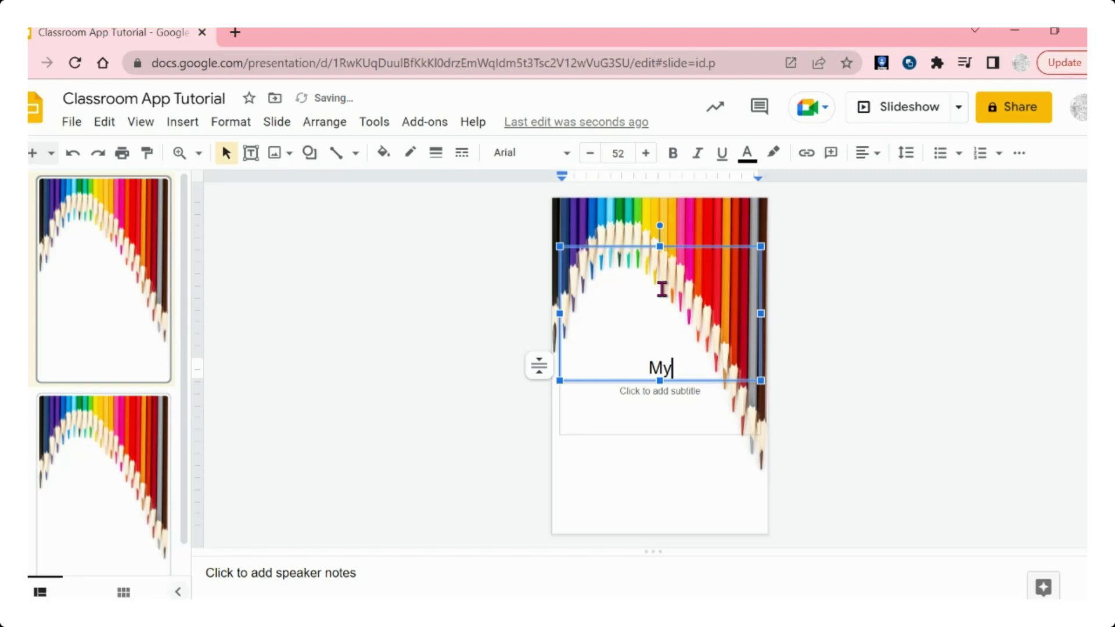
pyautogui.write(' Classro')
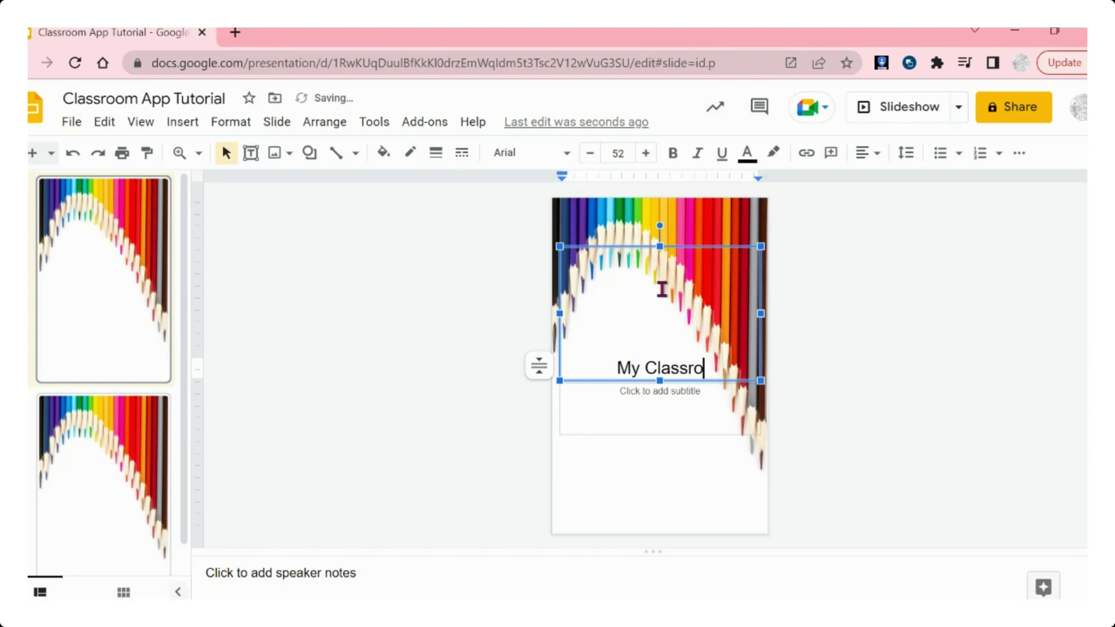
pyautogui.write('omm')
pyautogui.press('BackSpace')
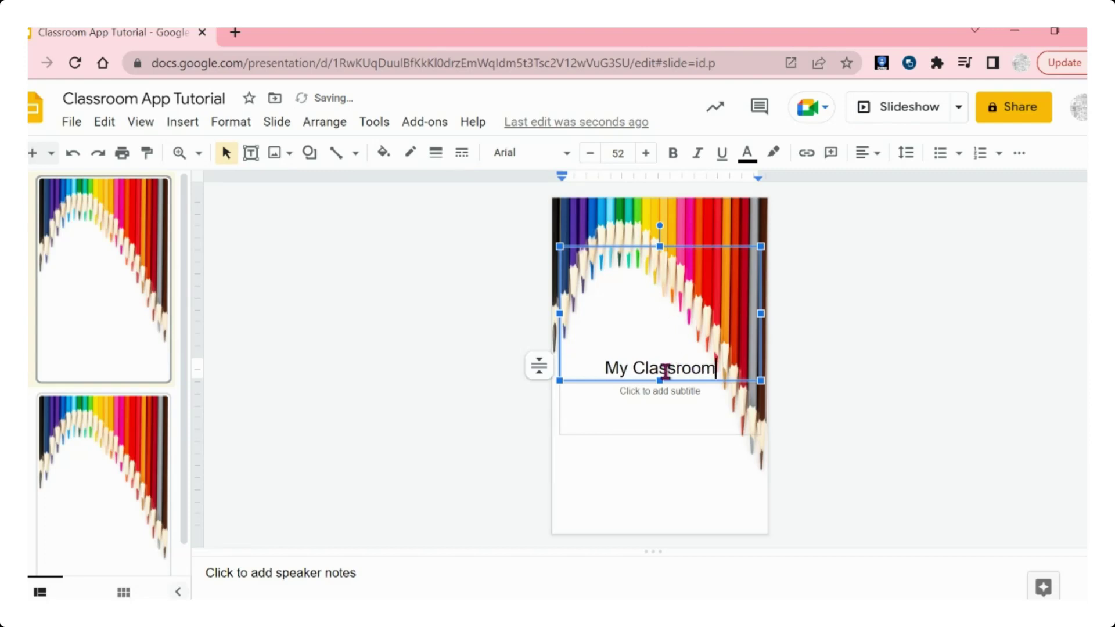
pyautogui.tripleClick(667, 372)
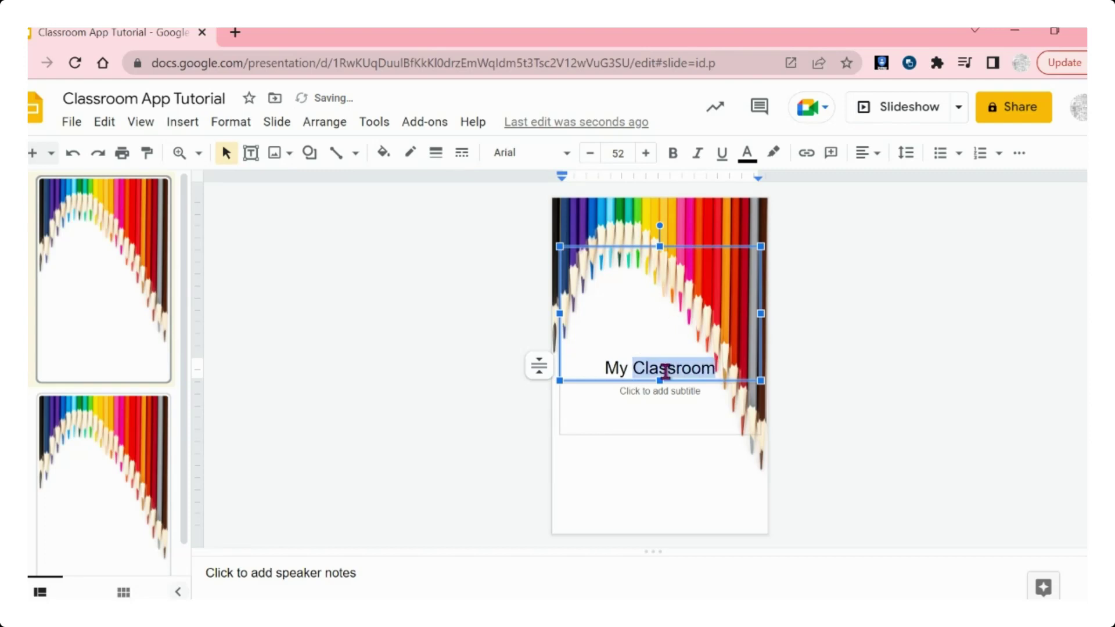
pyautogui.click(562, 152)
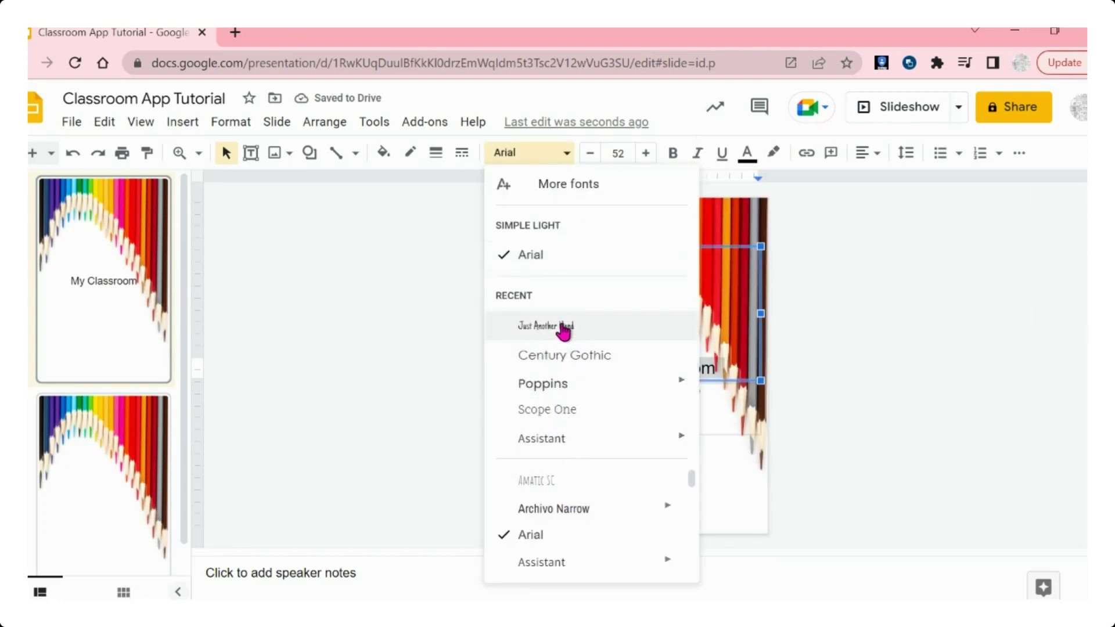
pyautogui.click(566, 326)
pyautogui.click(618, 153)
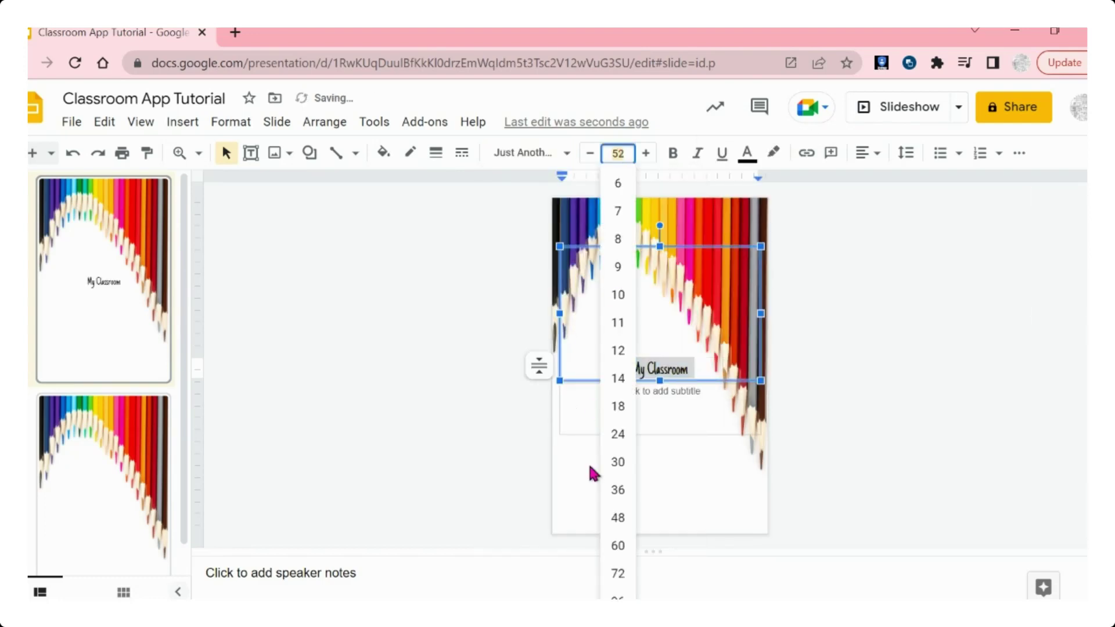
pyautogui.click(618, 595)
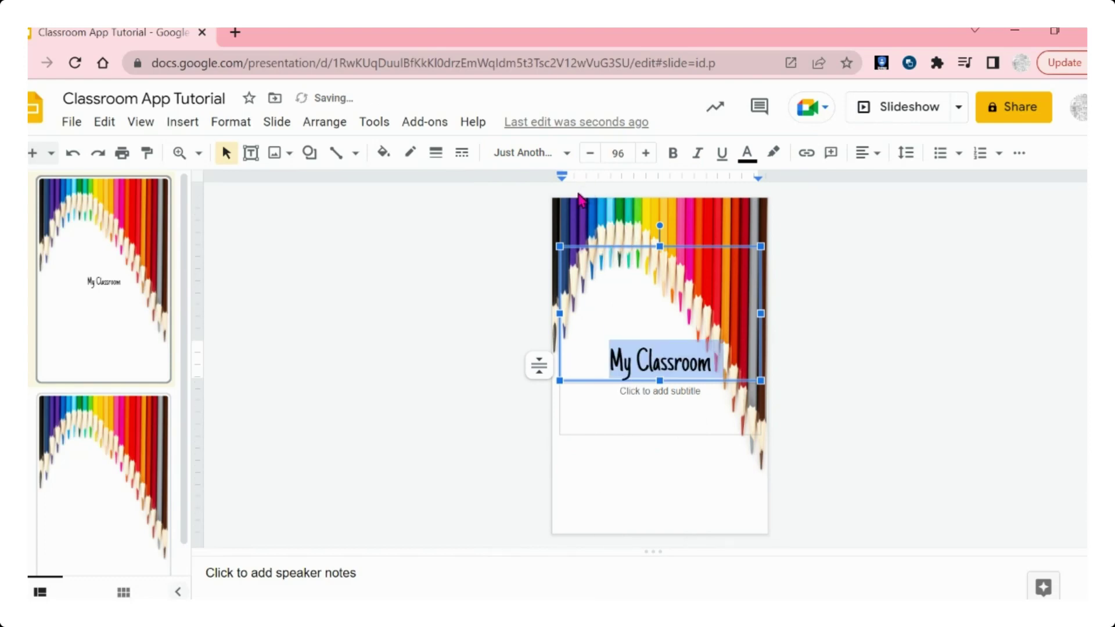
# - Shrink the title box, move it to the top of the slide, and delete the subtitle box
pyautogui.moveTo(559, 246); pyautogui.dragTo(556, 333)
pyautogui.click(631, 357)
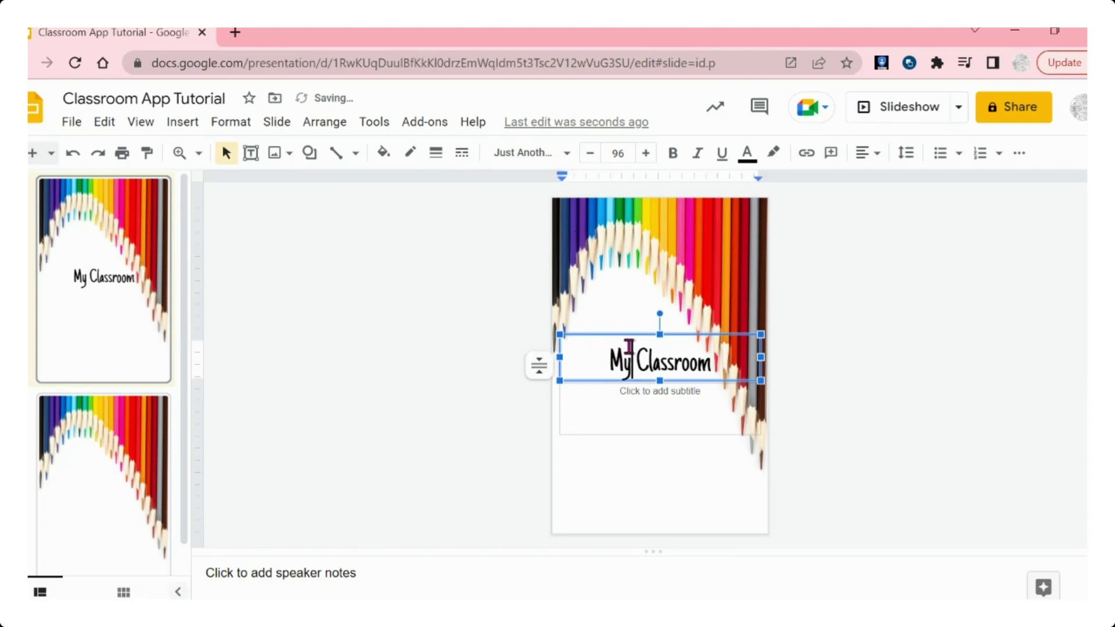
pyautogui.moveTo(646, 332); pyautogui.dragTo(645, 201)
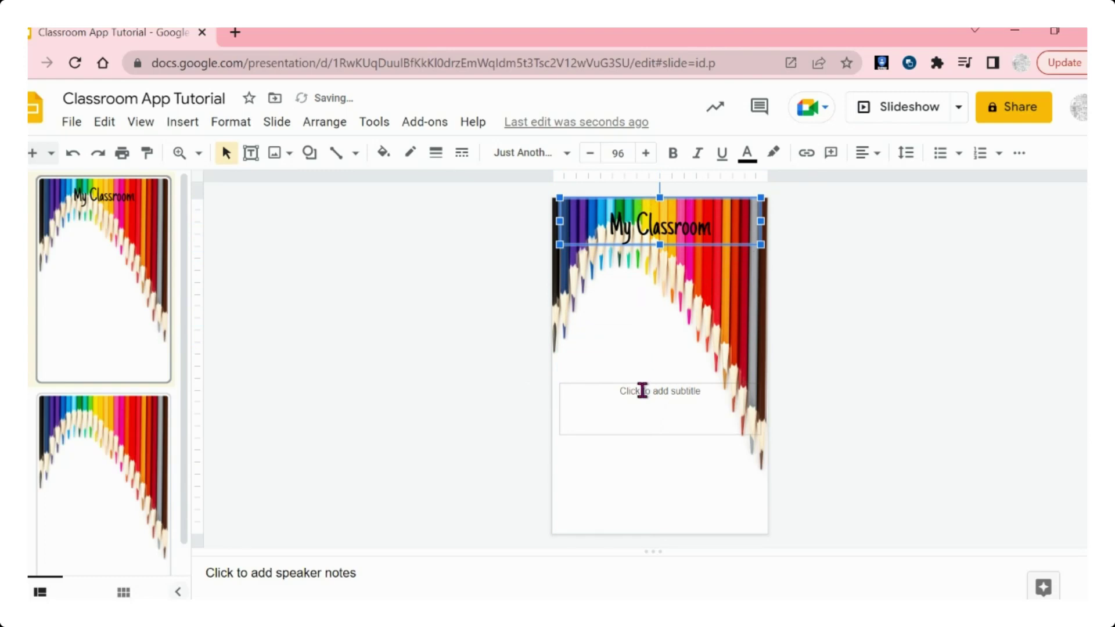
pyautogui.click(686, 387)
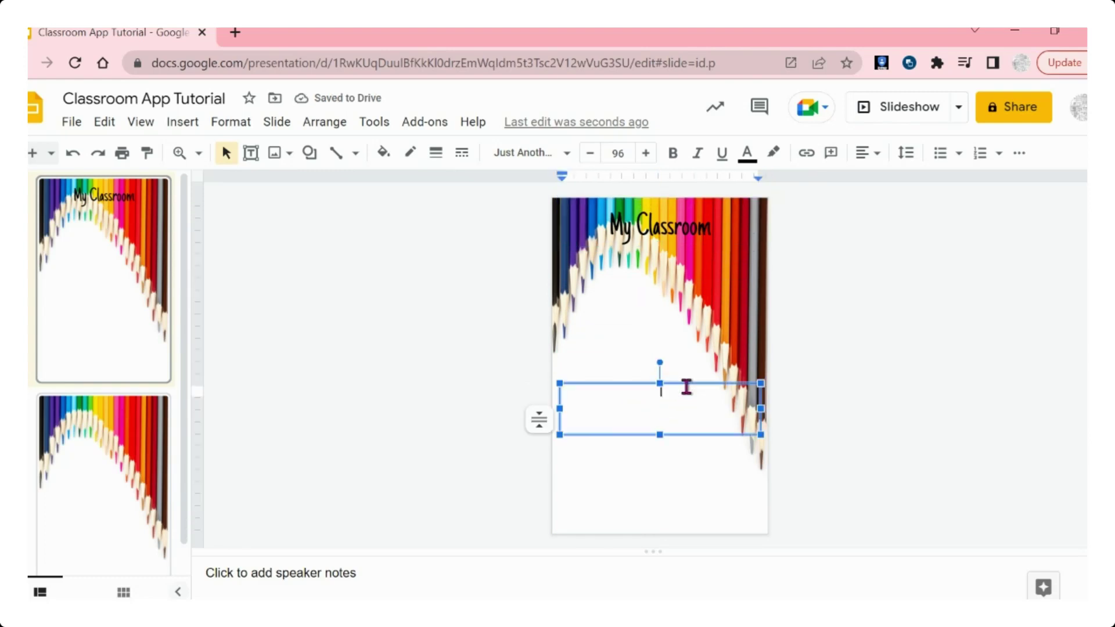
pyautogui.moveTo(676, 383); pyautogui.dragTo(681, 396)
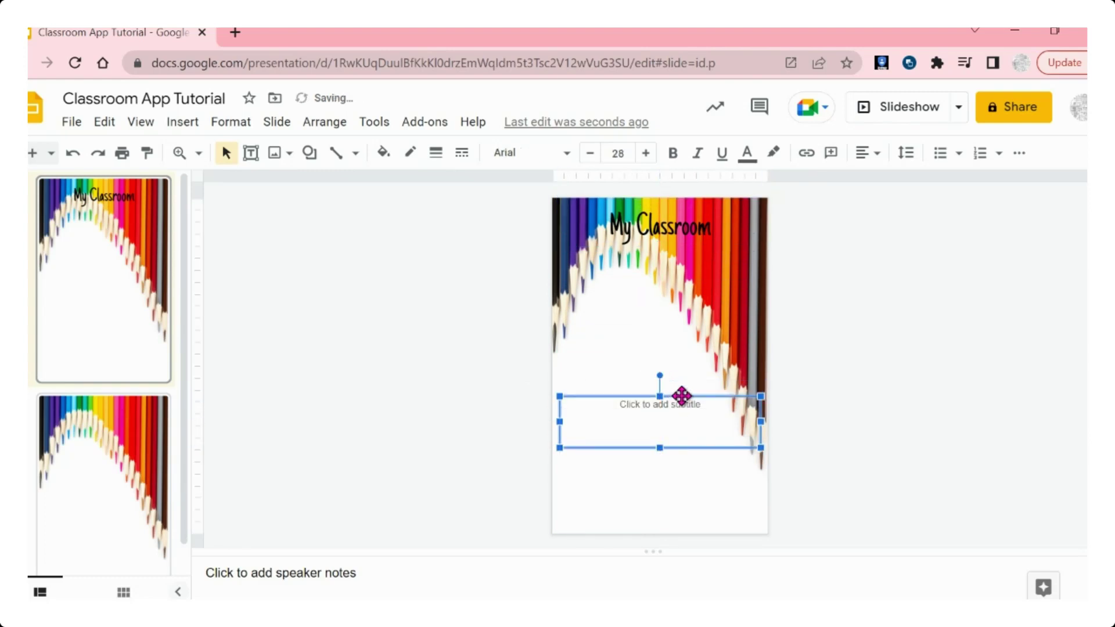
pyautogui.press('Delete')
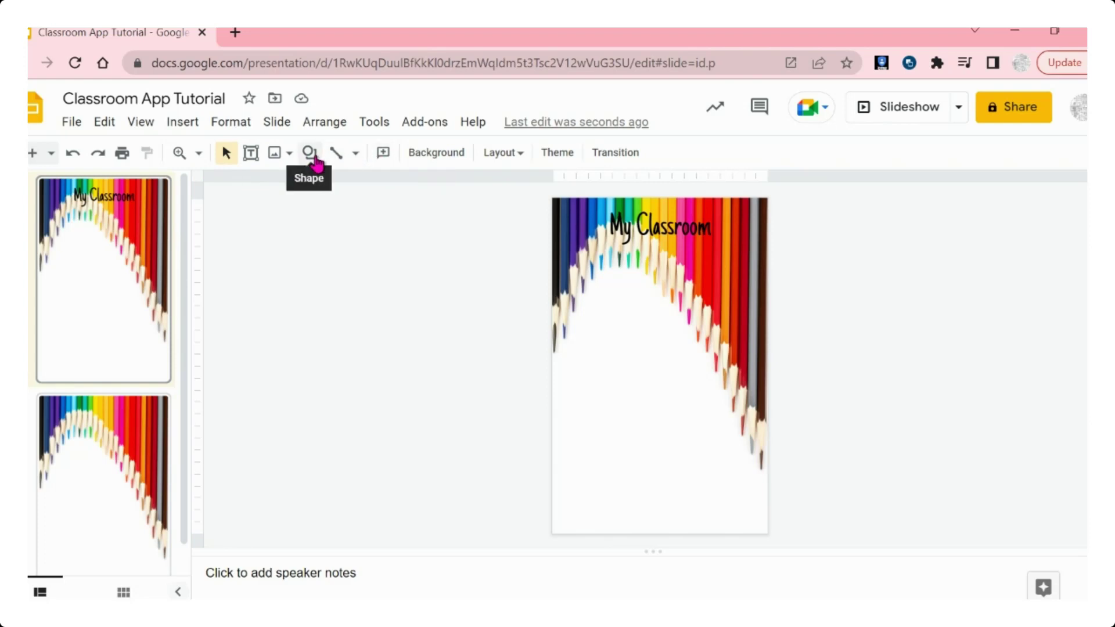
pyautogui.click(315, 163)
pyautogui.moveTo(351, 189)
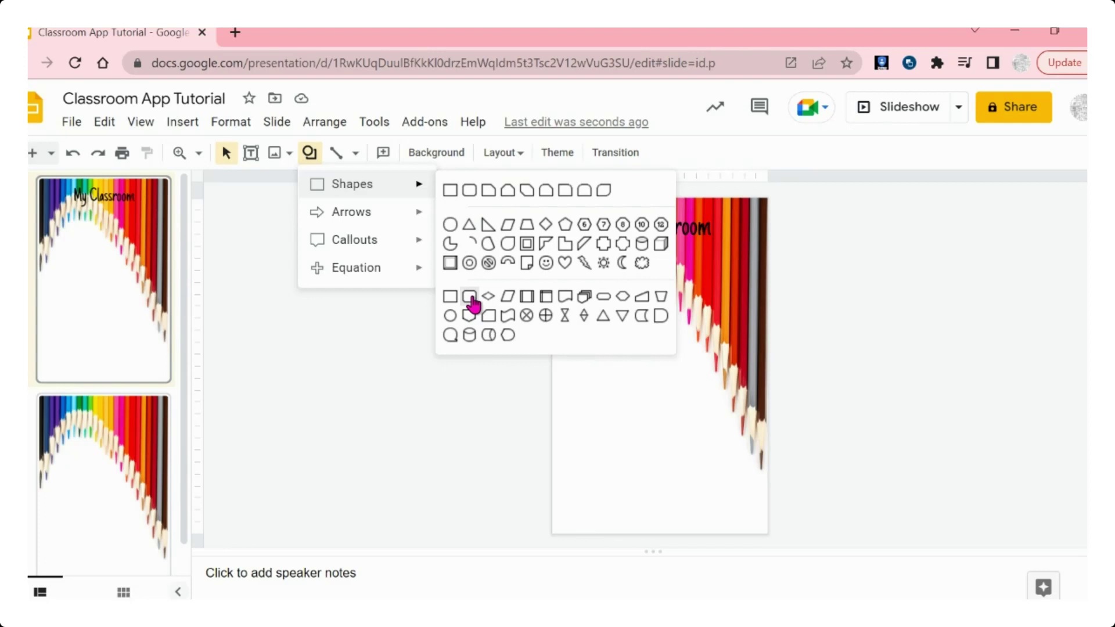
# - Draw a grey rounded rectangle below the title and paste two copies beside it in a row
pyautogui.click(472, 303)
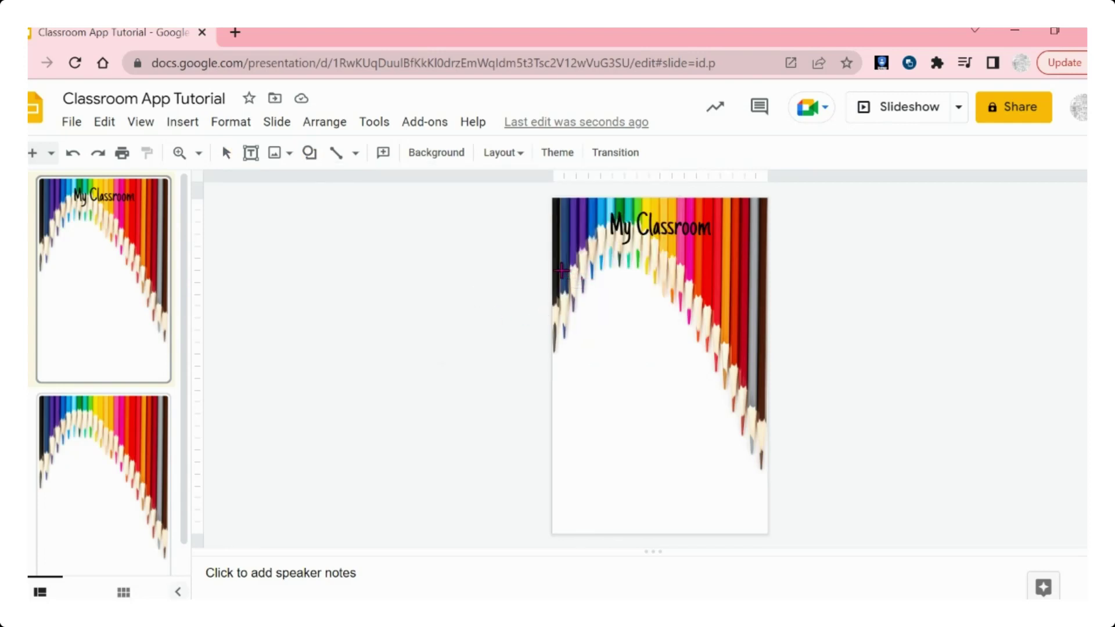
pyautogui.moveTo(565, 270); pyautogui.dragTo(628, 325)
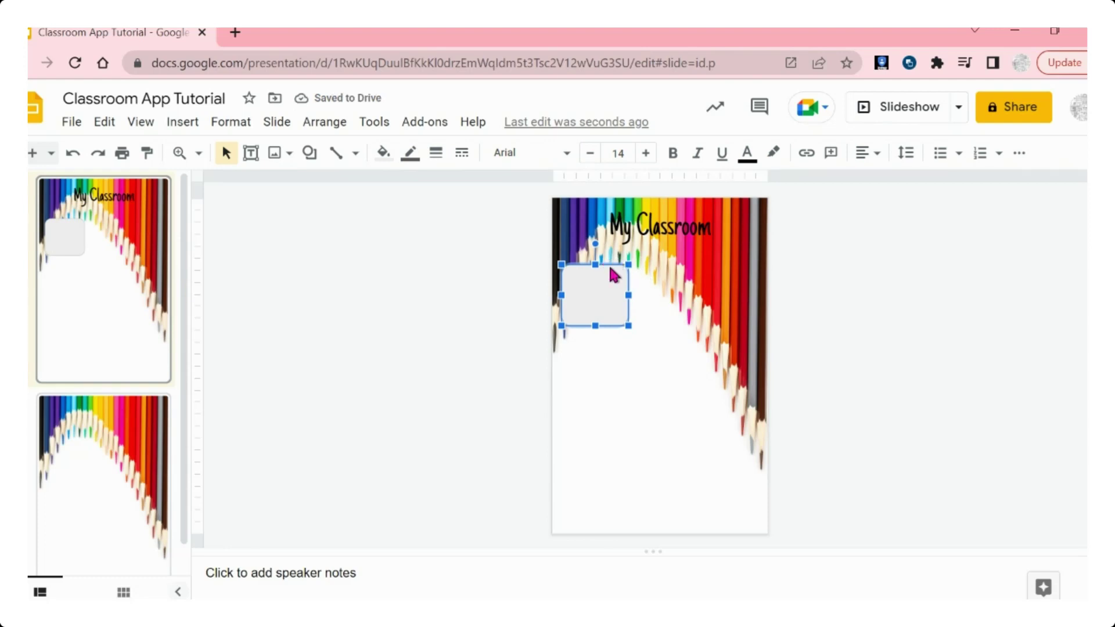
pyautogui.hotkey('ctrl', 'c')
pyautogui.hotkey('ctrl', 'v')
pyautogui.moveTo(600, 294); pyautogui.dragTo(716, 286)
pyautogui.click(632, 296)
pyautogui.hotkey('ctrl', 'v')
pyautogui.click(656, 344)
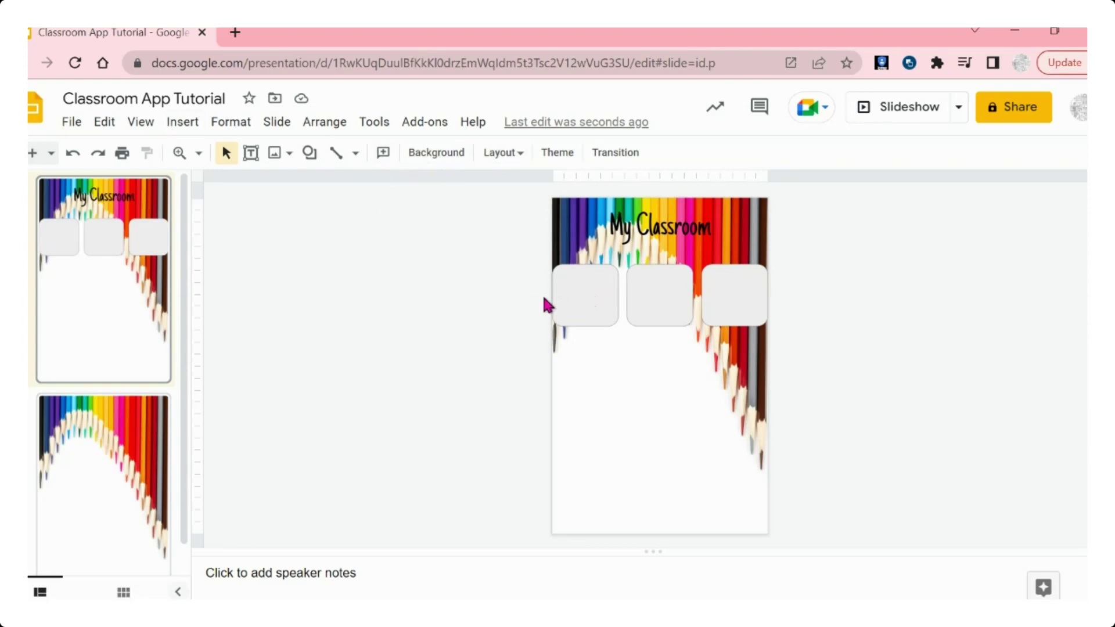
# - Search Google Images for 'Homework png transparent' and filter Color to Transparent
pyautogui.click(247, 33)
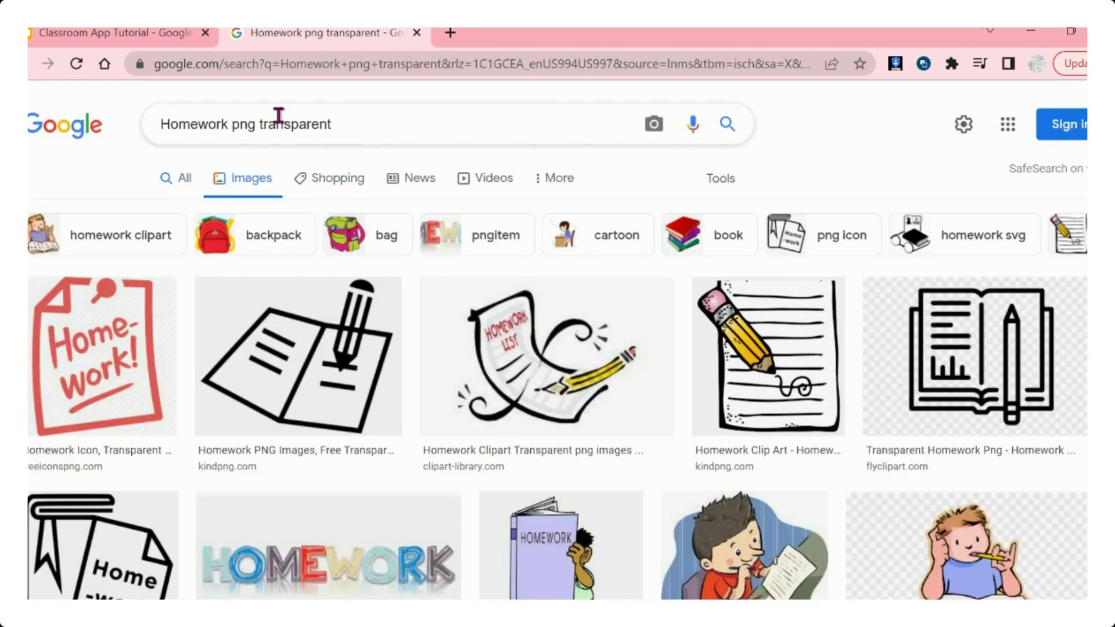
pyautogui.moveTo(263, 123); pyautogui.dragTo(327, 125)
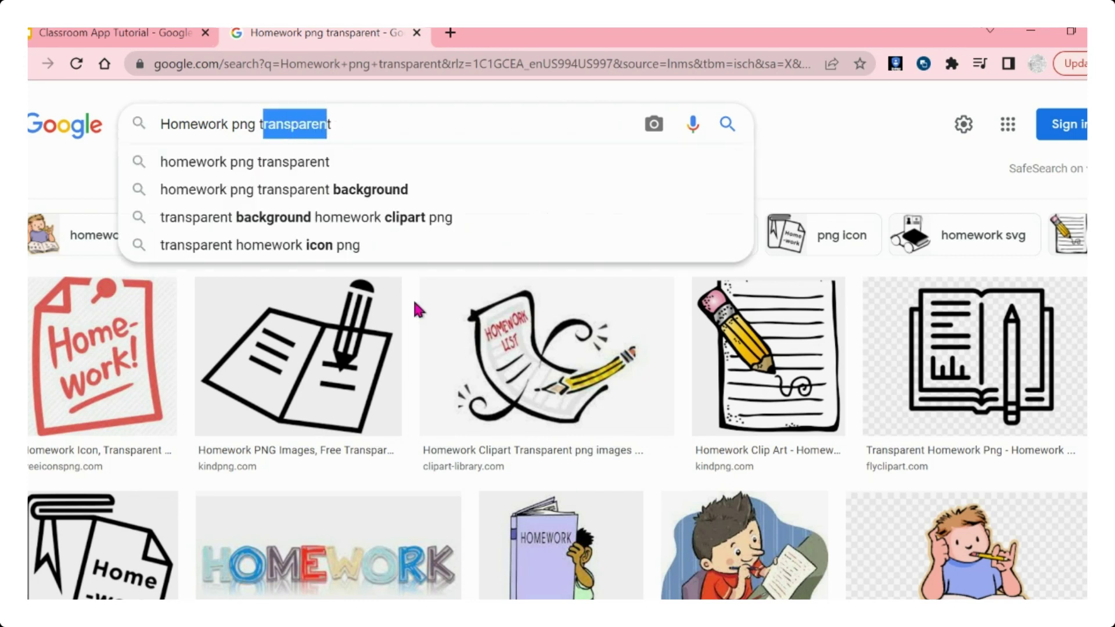
pyautogui.click(854, 154)
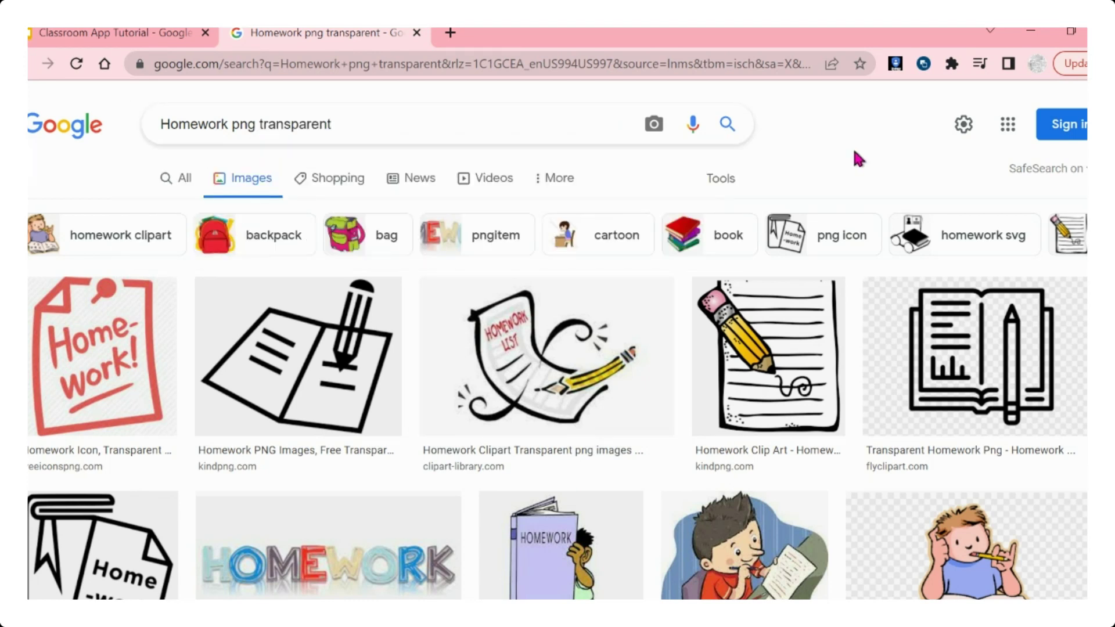
pyautogui.click(726, 179)
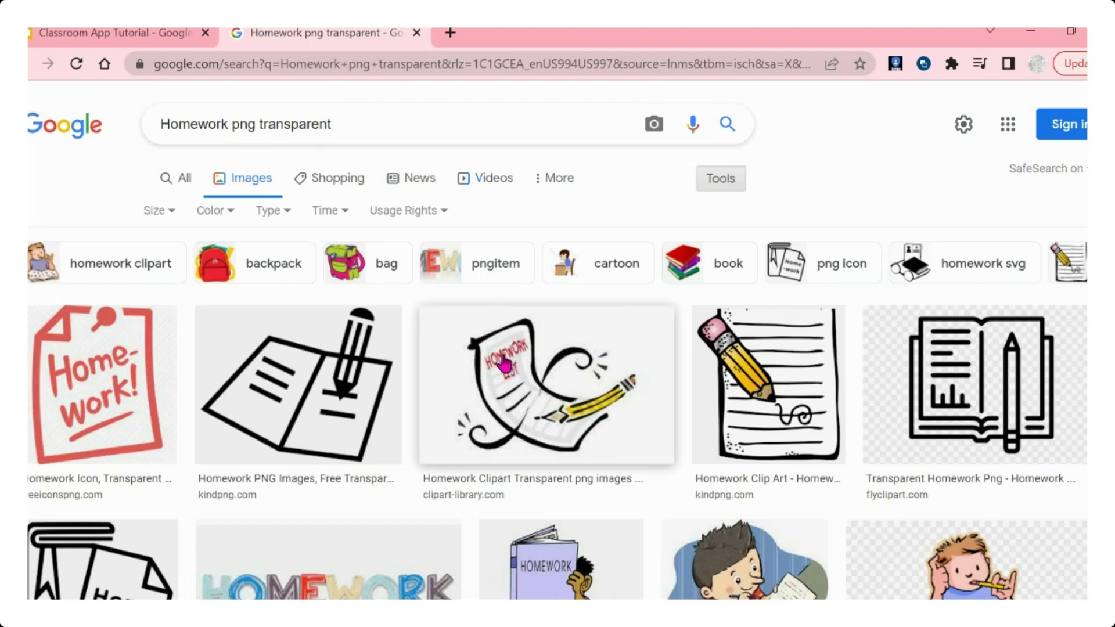
pyautogui.click(210, 211)
pyautogui.click(231, 295)
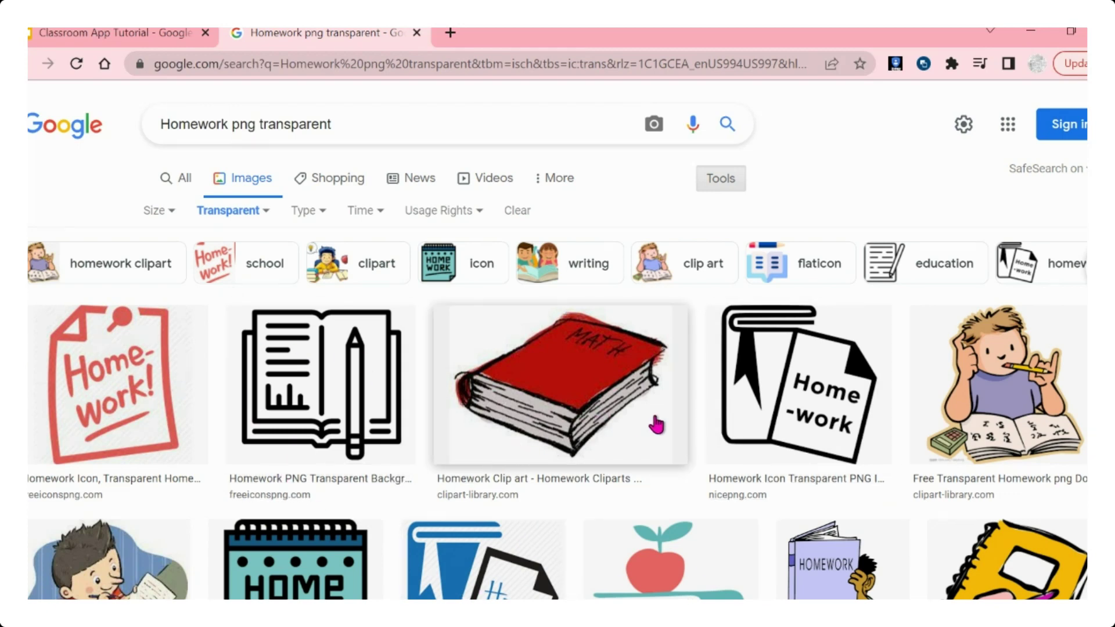
# - Compare homework image previews and settle on the red Home-work! sticky-note icon
pyautogui.scroll(-4, 232, 359)
pyautogui.scroll(-6, 577, 409)
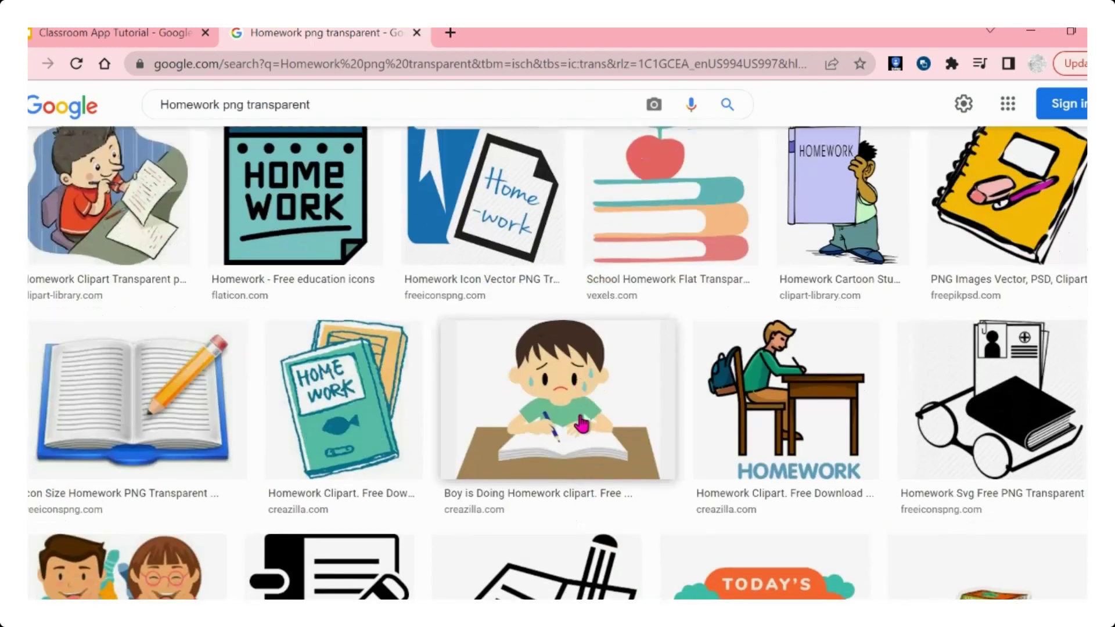
pyautogui.scroll(10, 580, 423)
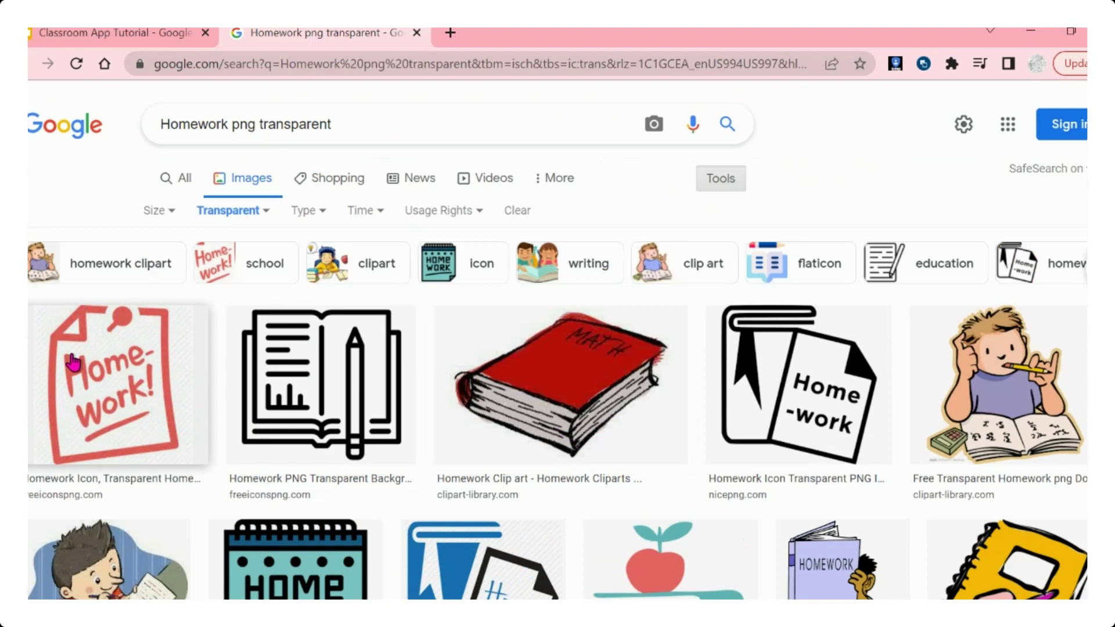
pyautogui.click(73, 361)
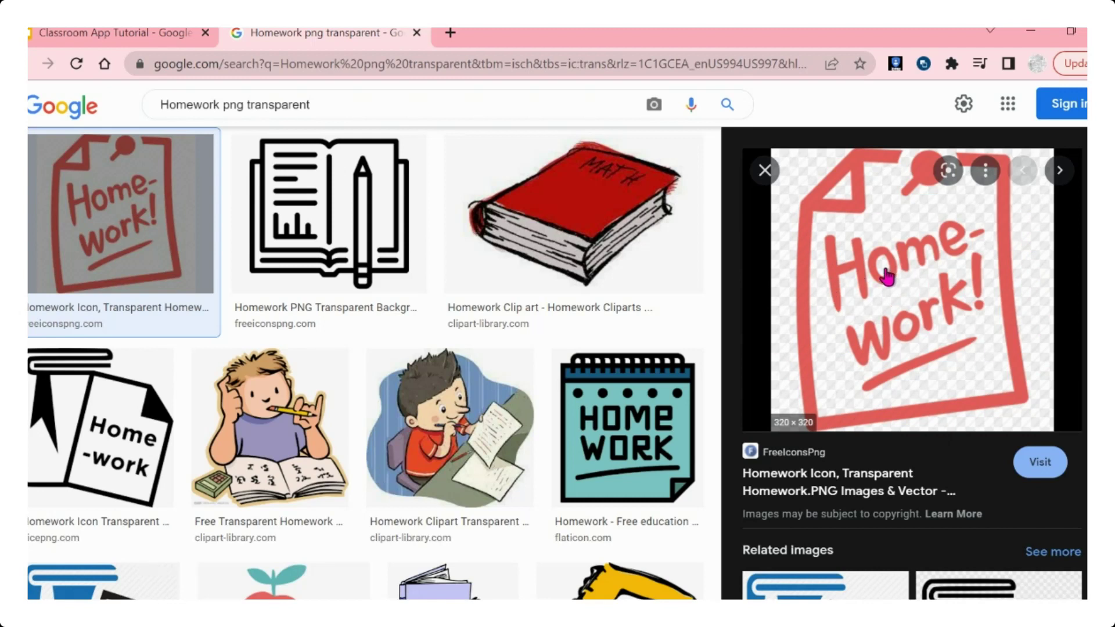
pyautogui.click(578, 242)
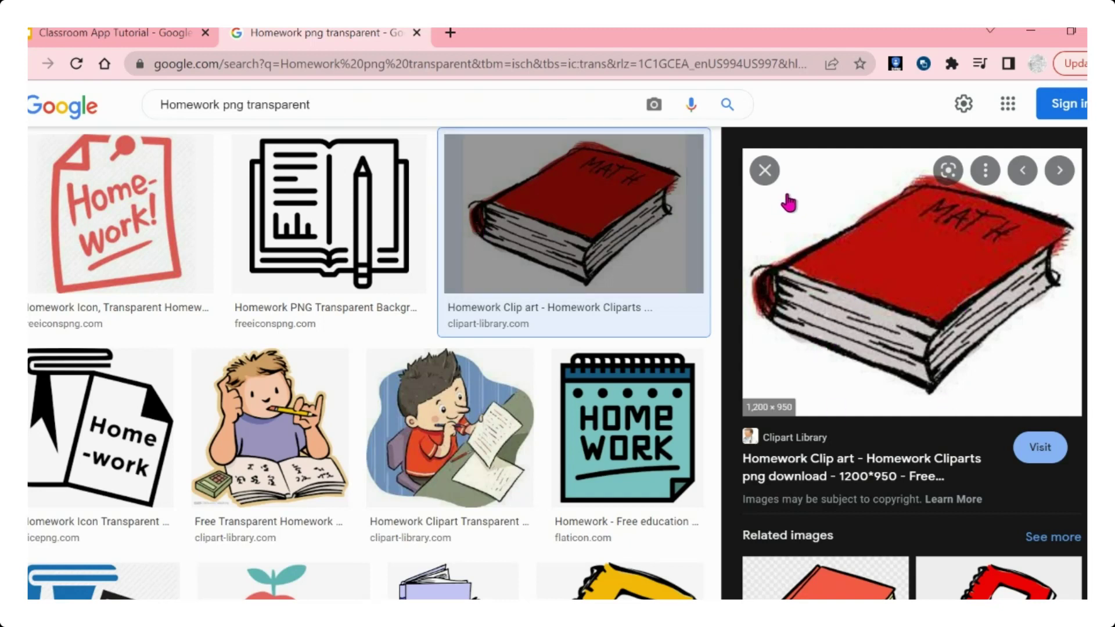
pyautogui.scroll(1, 794, 201)
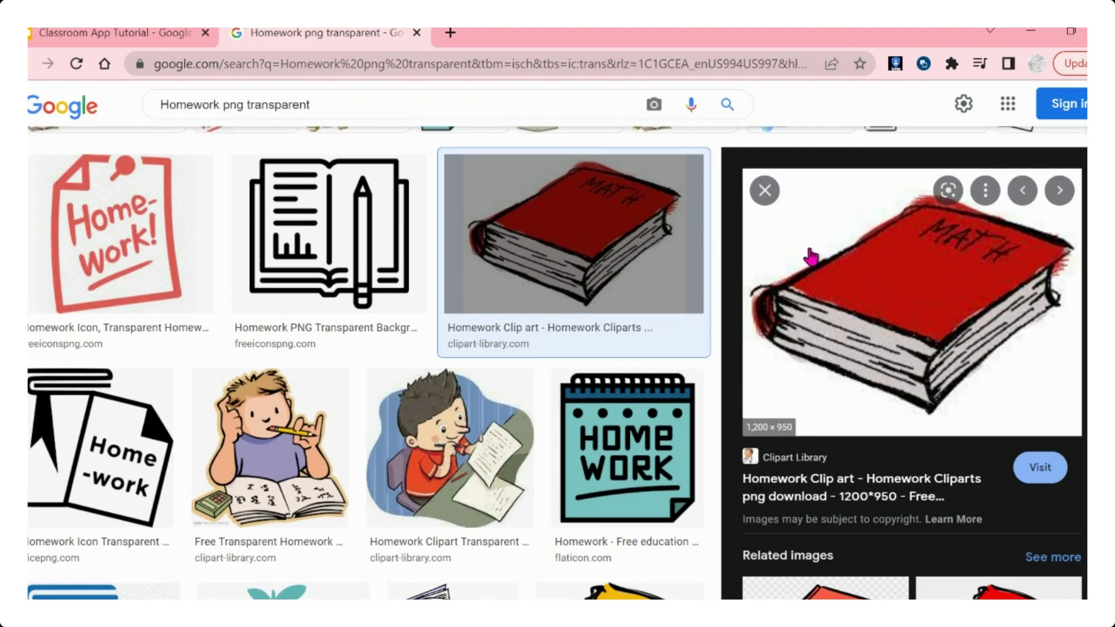
pyautogui.scroll(2, 535, 256)
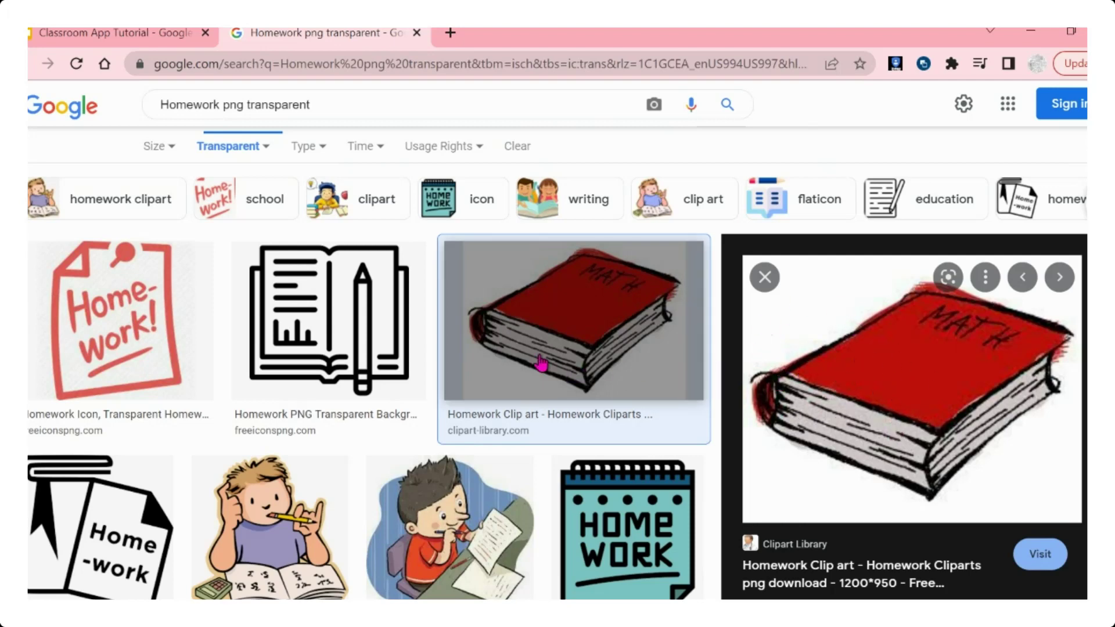
pyautogui.click(597, 525)
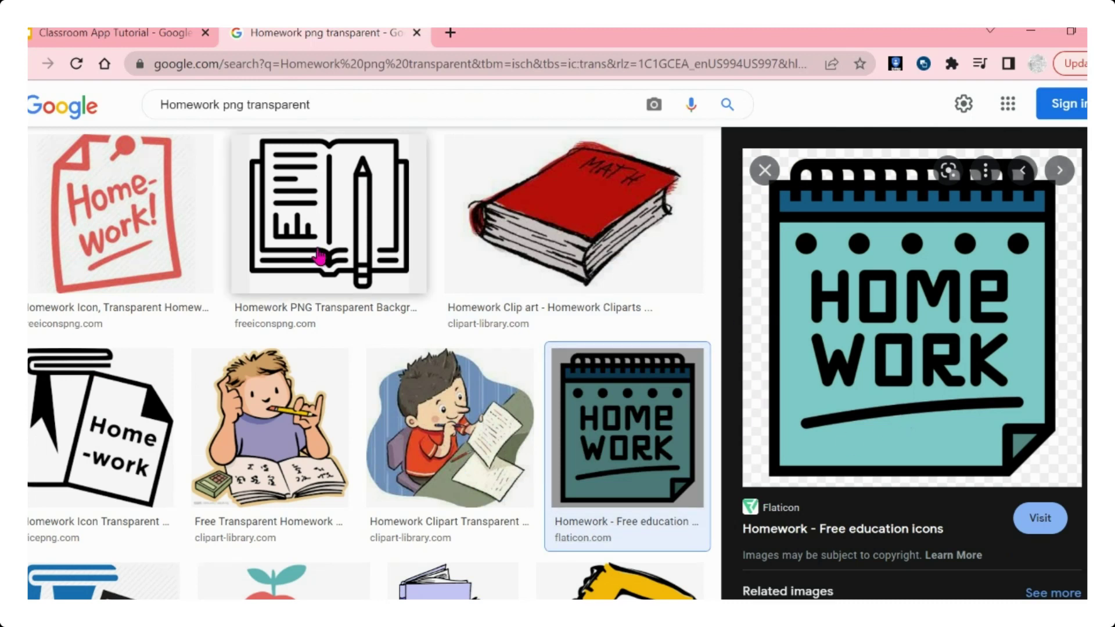
pyautogui.click(127, 285)
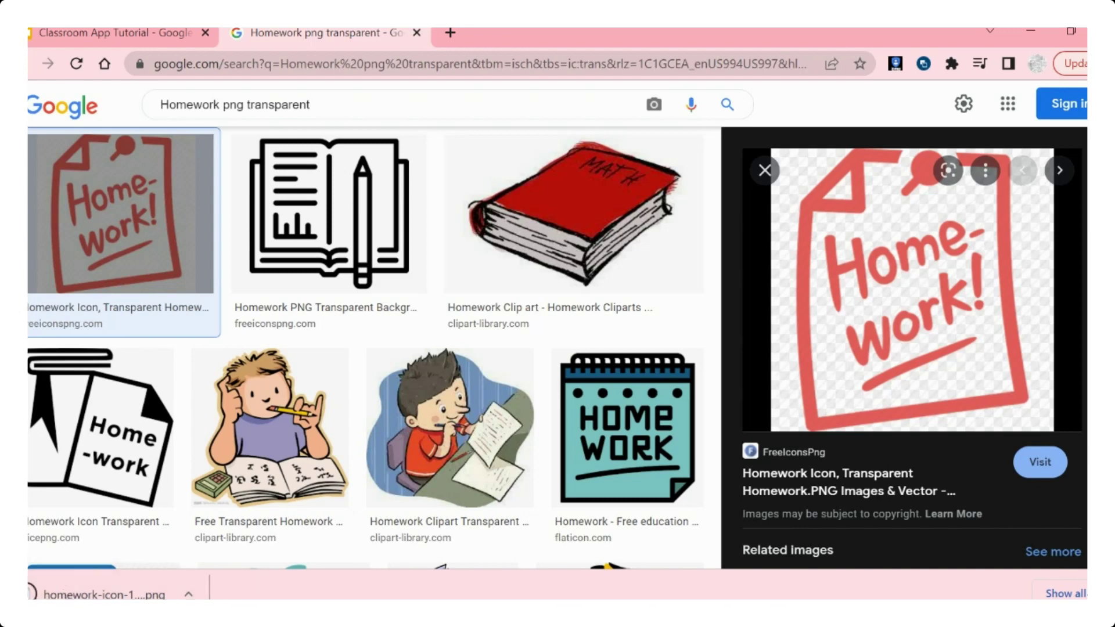
# - Drop the downloaded Home-work! icon onto the title slide and shrink it into the first grey box
pyautogui.click(127, 36)
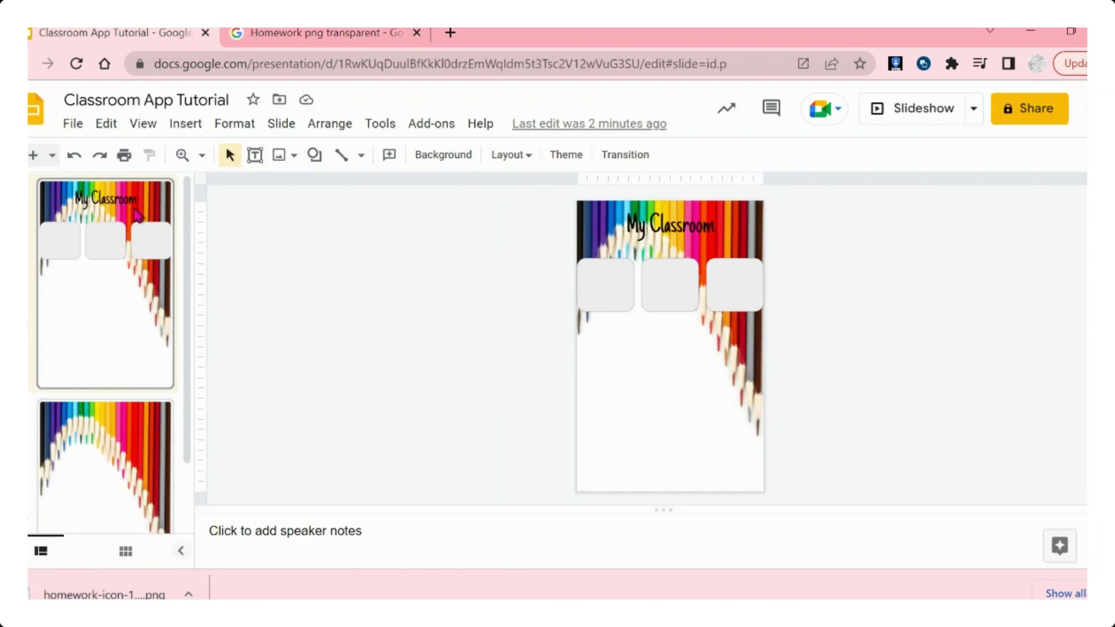
pyautogui.moveTo(105, 594); pyautogui.dragTo(633, 343)
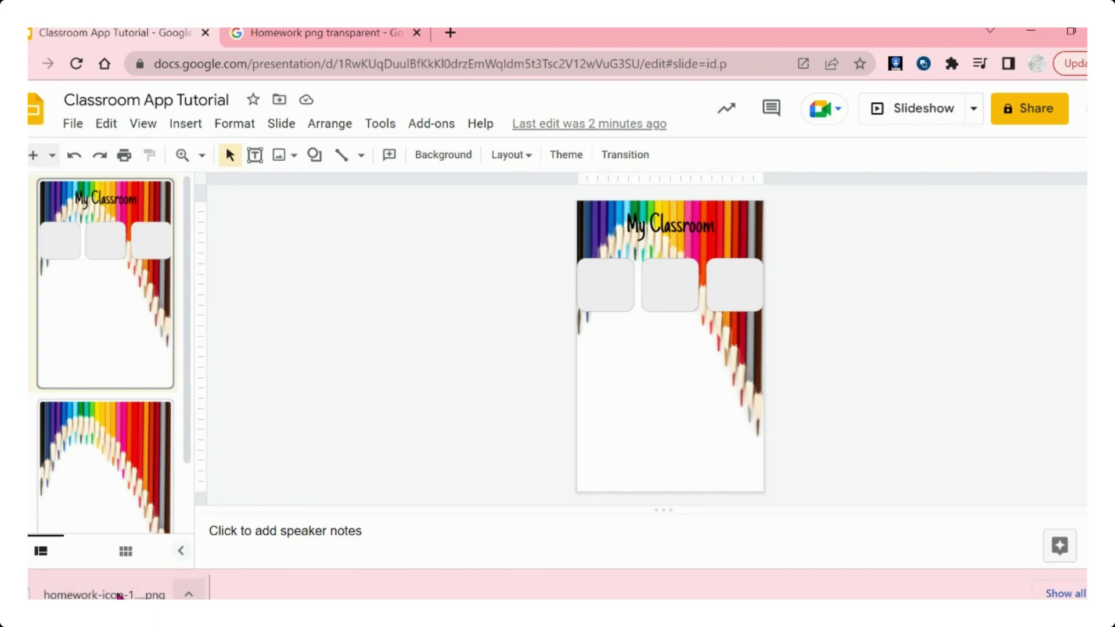
pyautogui.moveTo(114, 595); pyautogui.dragTo(666, 341)
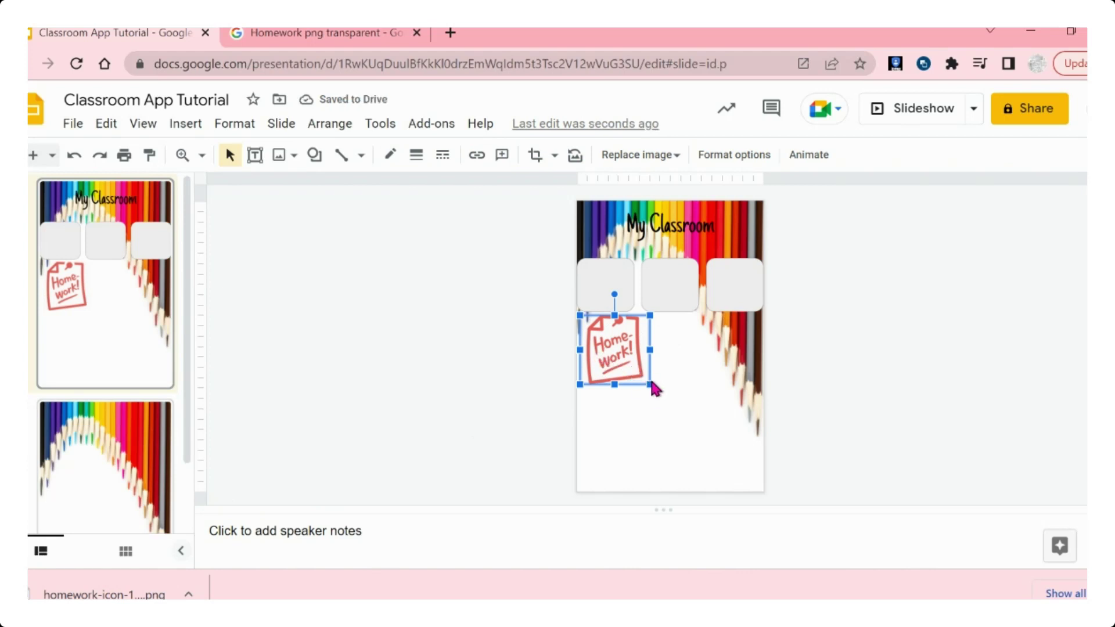
pyautogui.moveTo(649, 384); pyautogui.dragTo(609, 298)
pyautogui.click(553, 303)
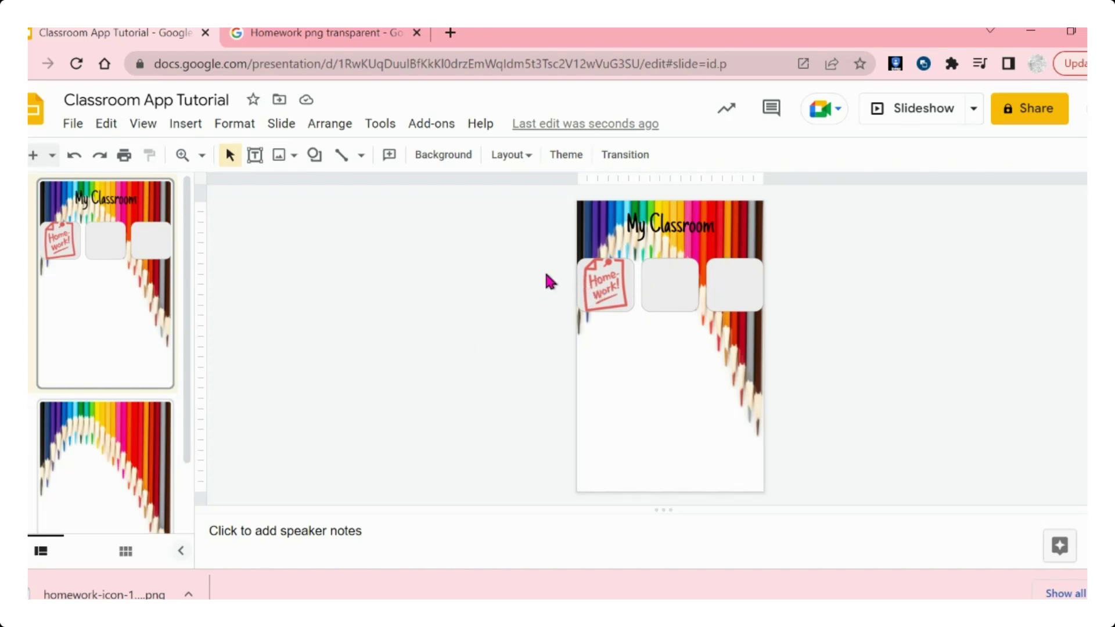
pyautogui.click(332, 32)
# - Replace Homework in the image search with 'Classroom Expectation png transparent' and run it
pyautogui.scroll(3, 455, 194)
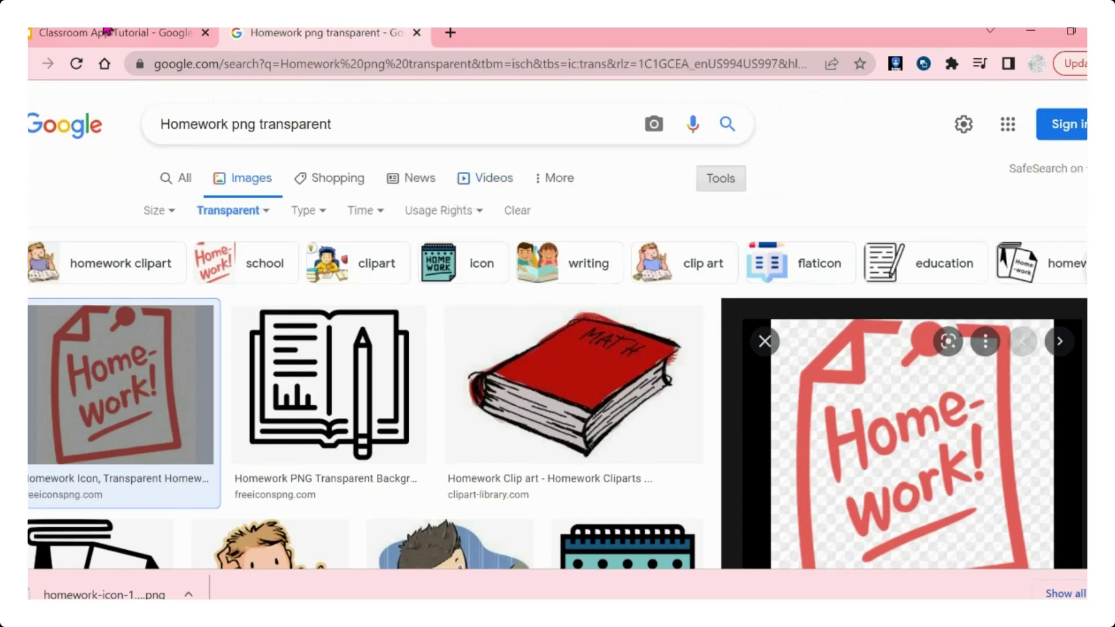
pyautogui.doubleClick(272, 129)
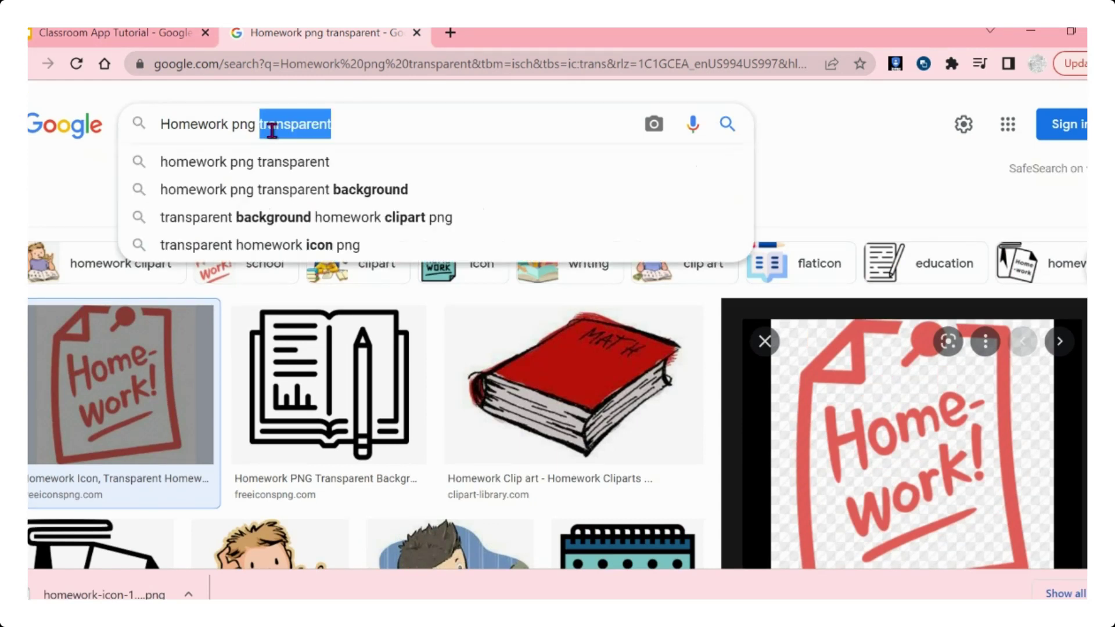
pyautogui.doubleClick(232, 124)
pyautogui.click(231, 124)
pyautogui.press('BackSpace')
pyautogui.press('BackSpace')
pyautogui.press('BackSpace')
pyautogui.press('BackSpace')
pyautogui.press('BackSpace')
pyautogui.press('BackSpace')
pyautogui.press('BackSpace')
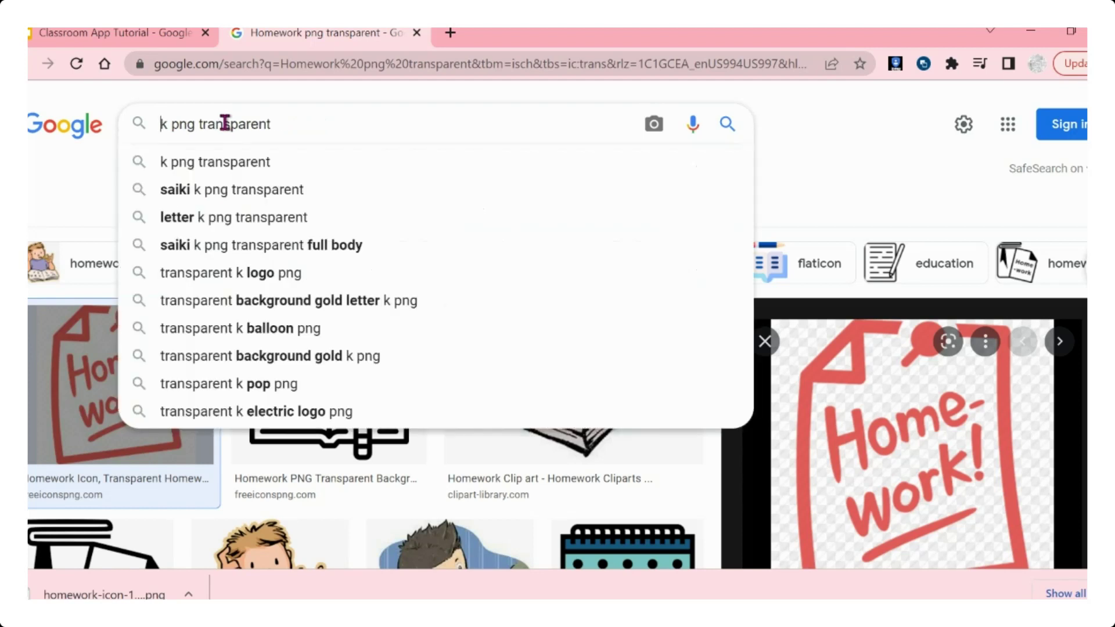
pyautogui.press('BackSpace')
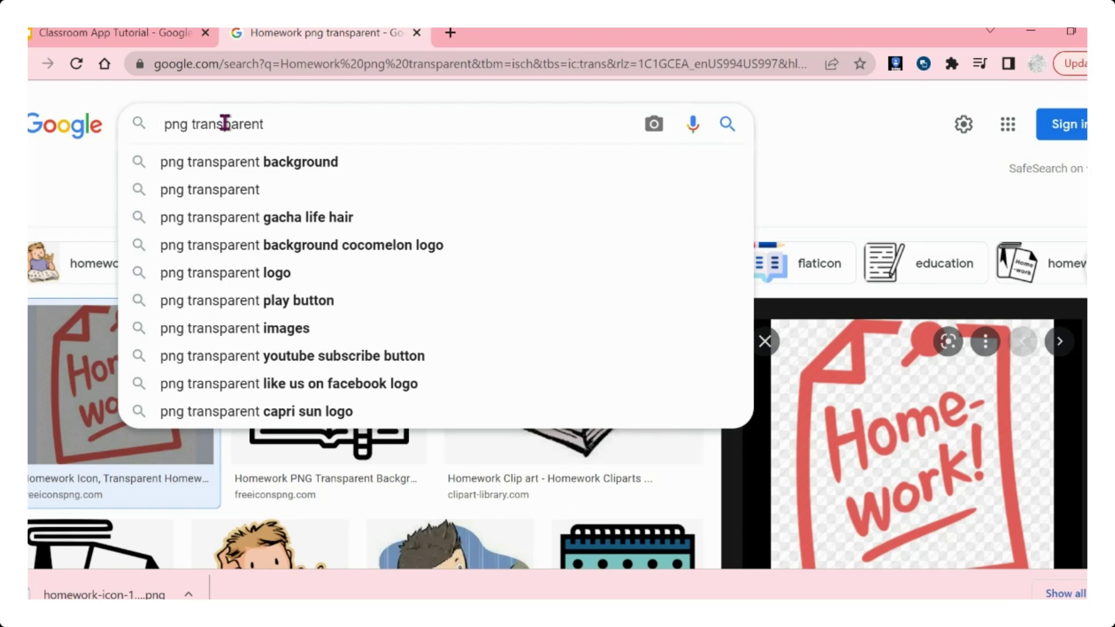
pyautogui.write('Class')
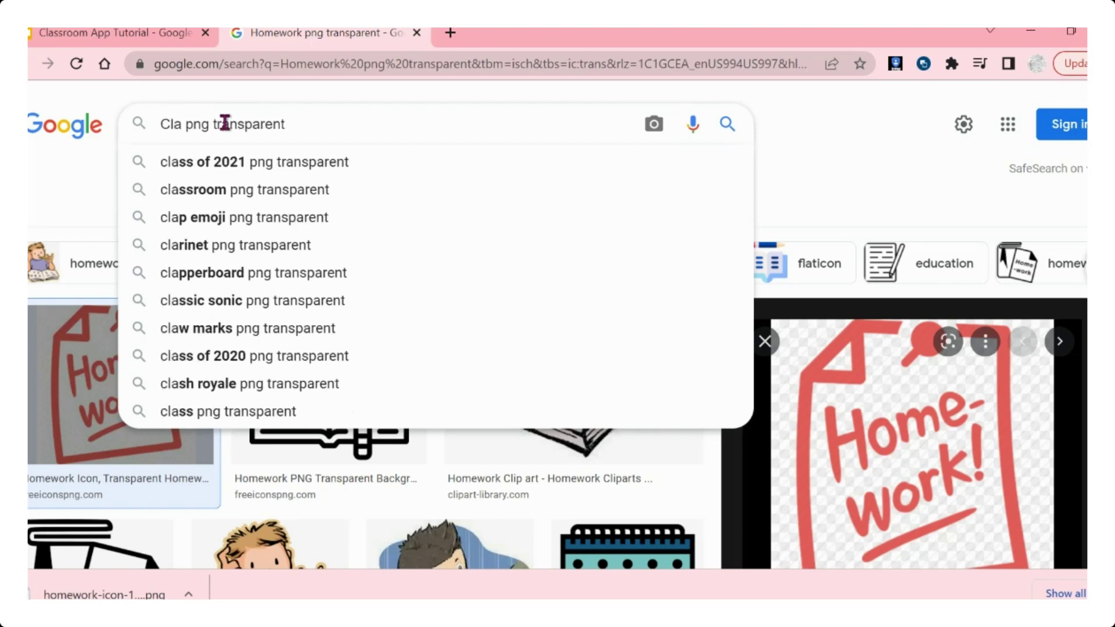
pyautogui.write('roomE')
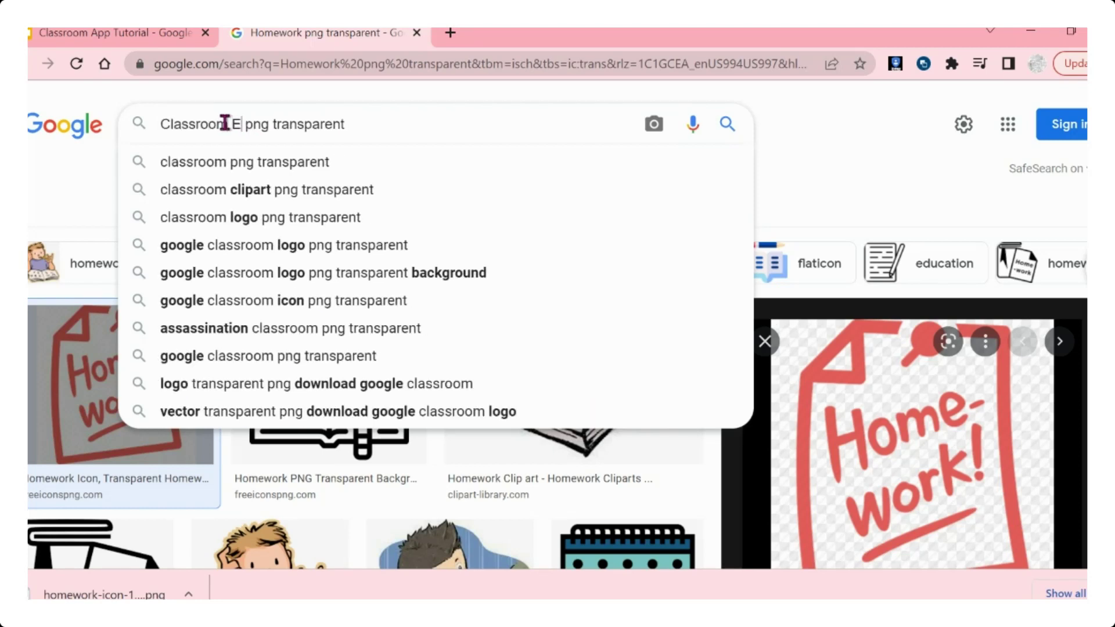
pyautogui.press('Escape')
pyautogui.write('xpectati')
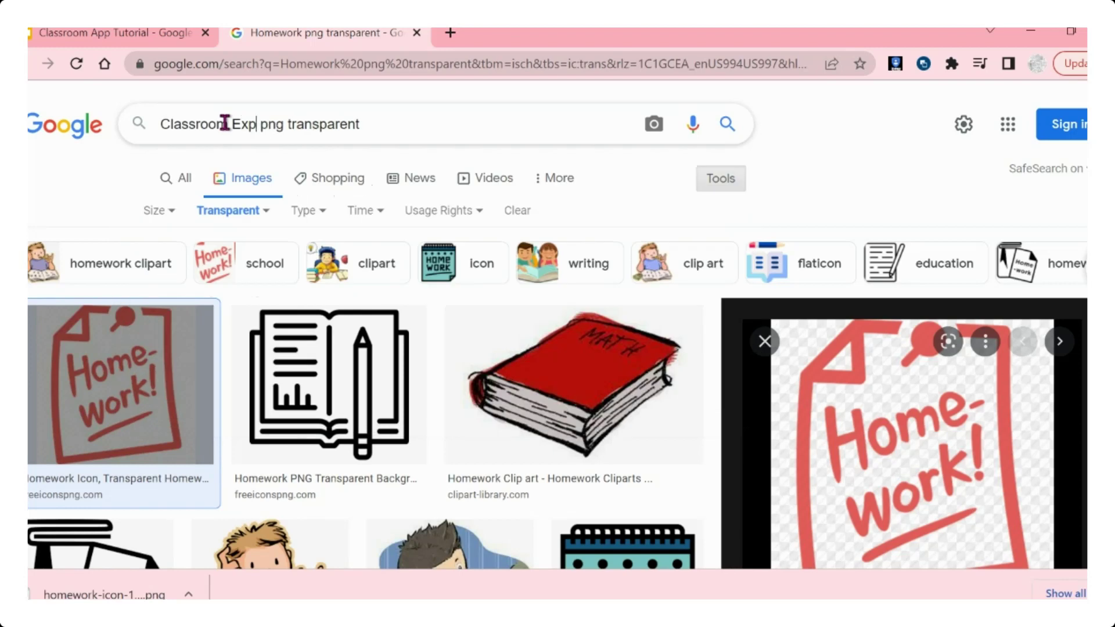
pyautogui.write('on')
pyautogui.press('Return')
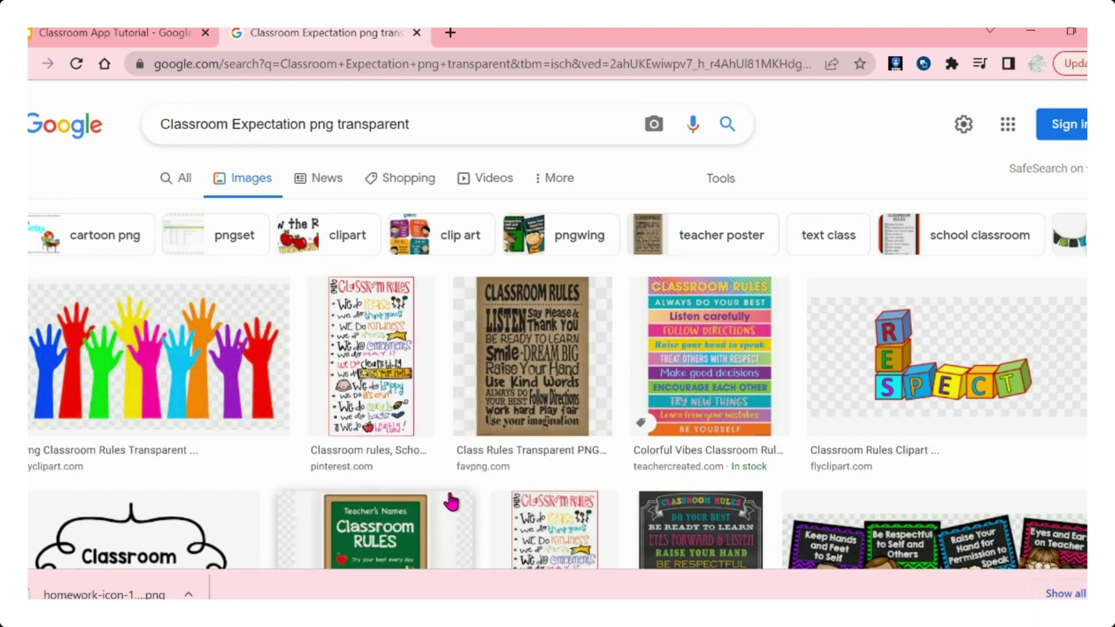
# - Filter the Classroom Expectation image results to transparent colour only
pyautogui.scroll(-3, 450, 498)
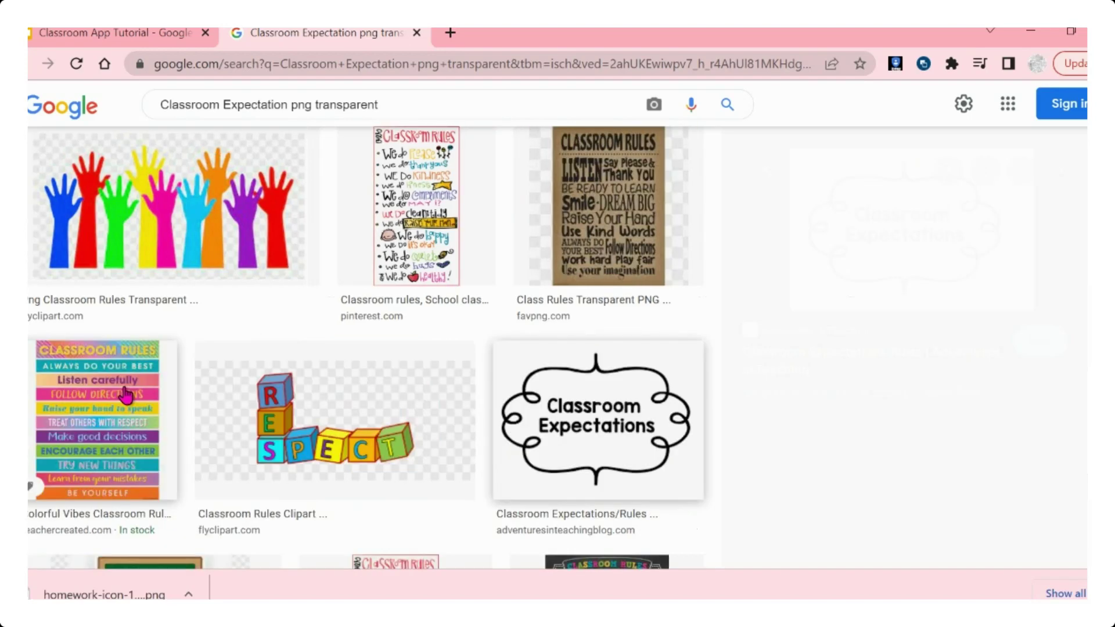
pyautogui.click(126, 396)
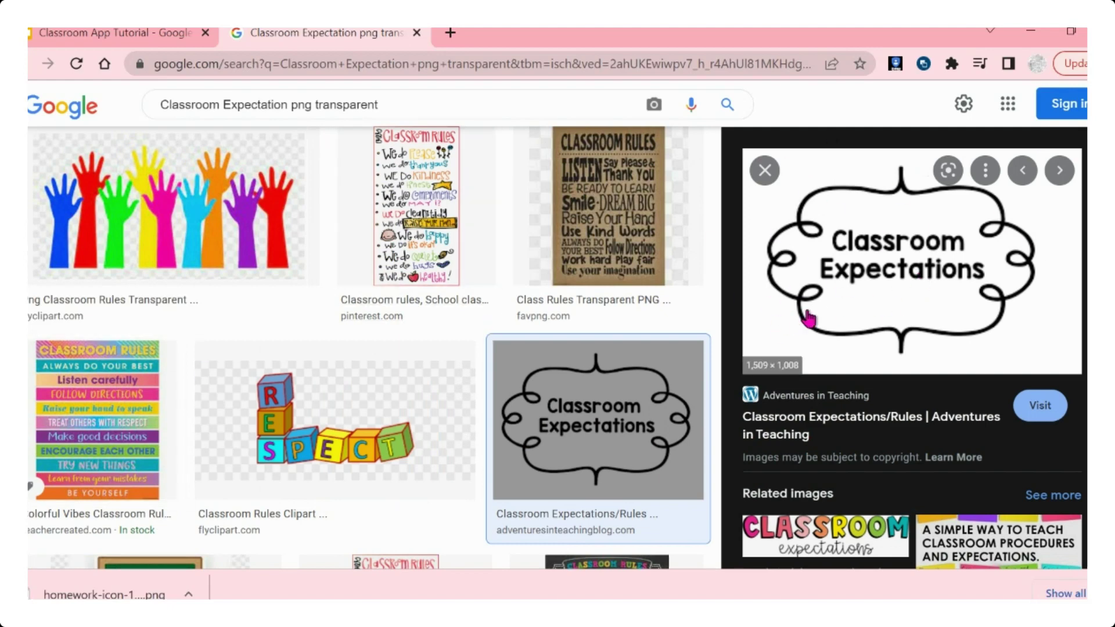
pyautogui.scroll(3, 704, 304)
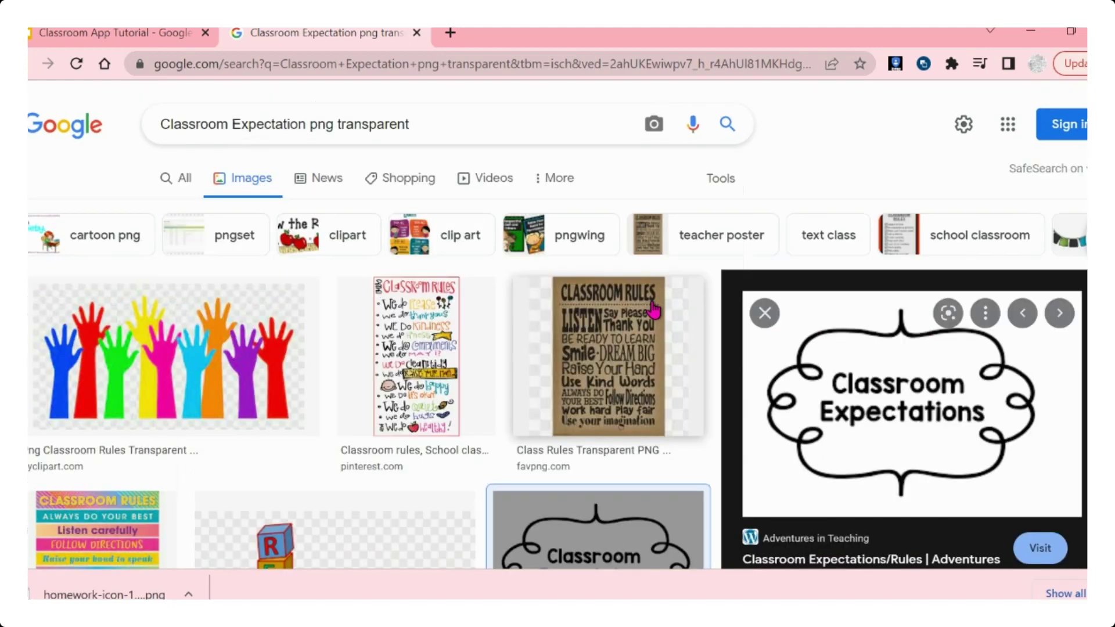
pyautogui.click(725, 185)
pyautogui.click(205, 214)
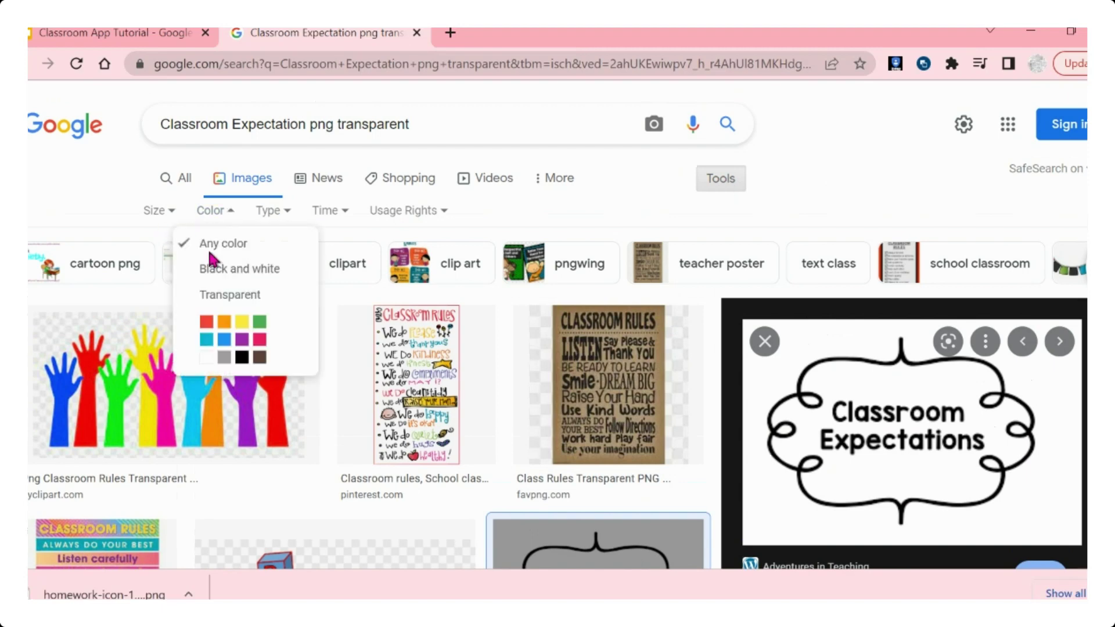
pyautogui.click(224, 293)
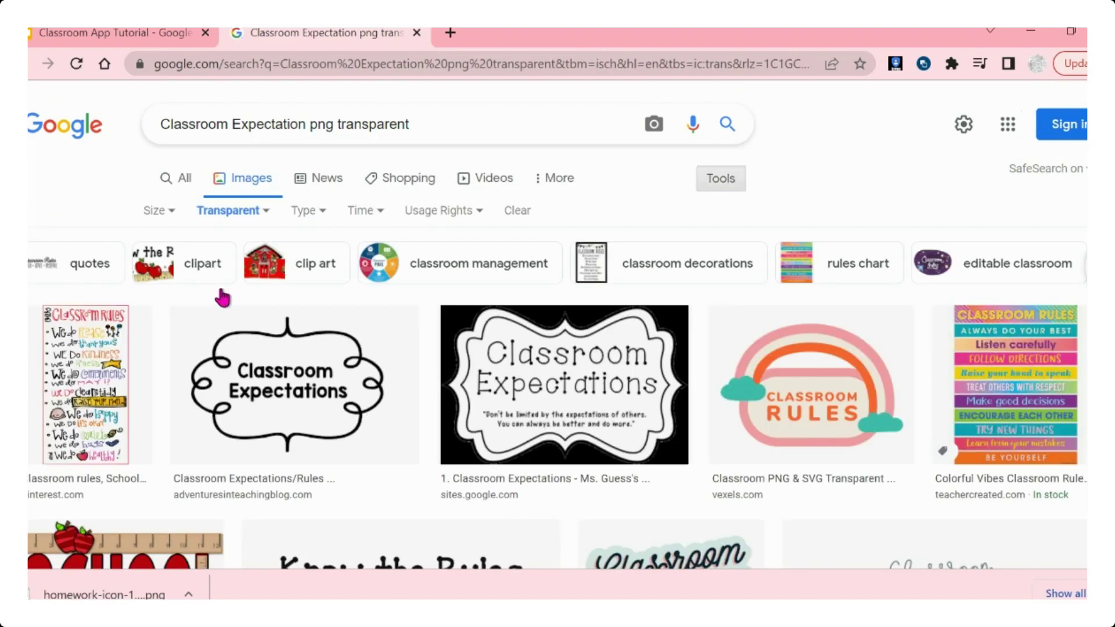
# - Open the vexels Classroom RULES graphic and download it as a png
pyautogui.click(282, 369)
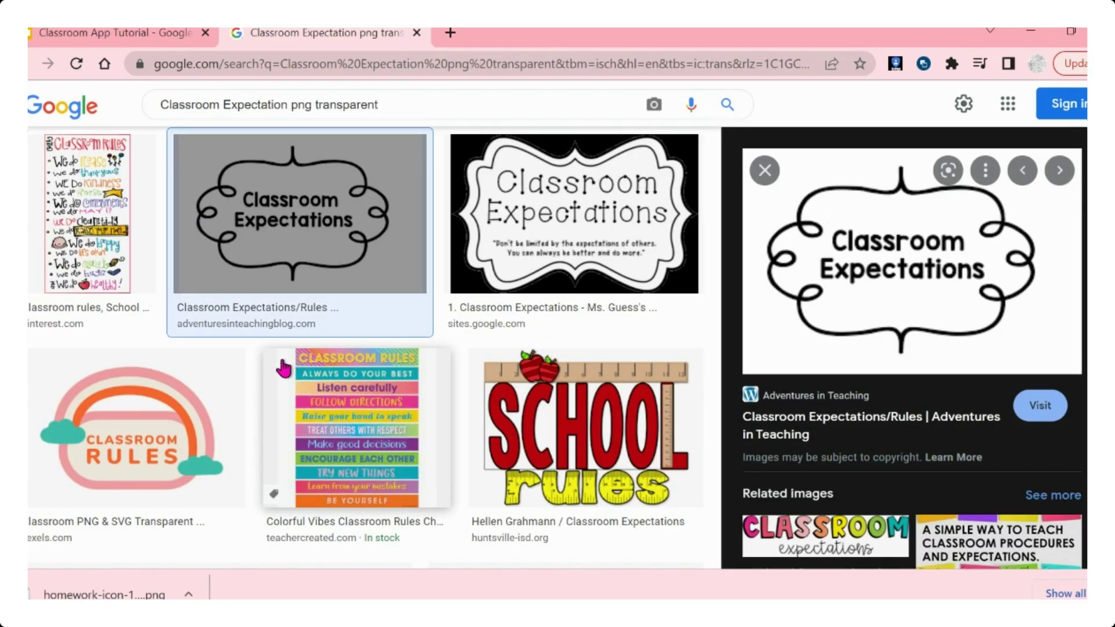
pyautogui.scroll(2, 578, 219)
pyautogui.scroll(-3, 577, 273)
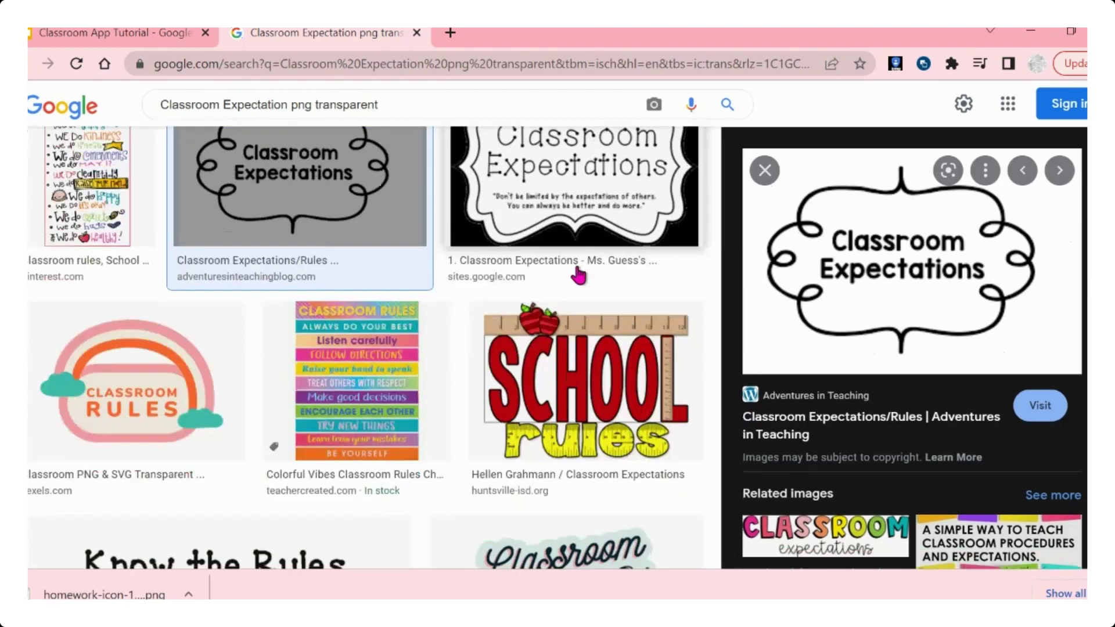
pyautogui.scroll(-4, 551, 326)
pyautogui.click(522, 342)
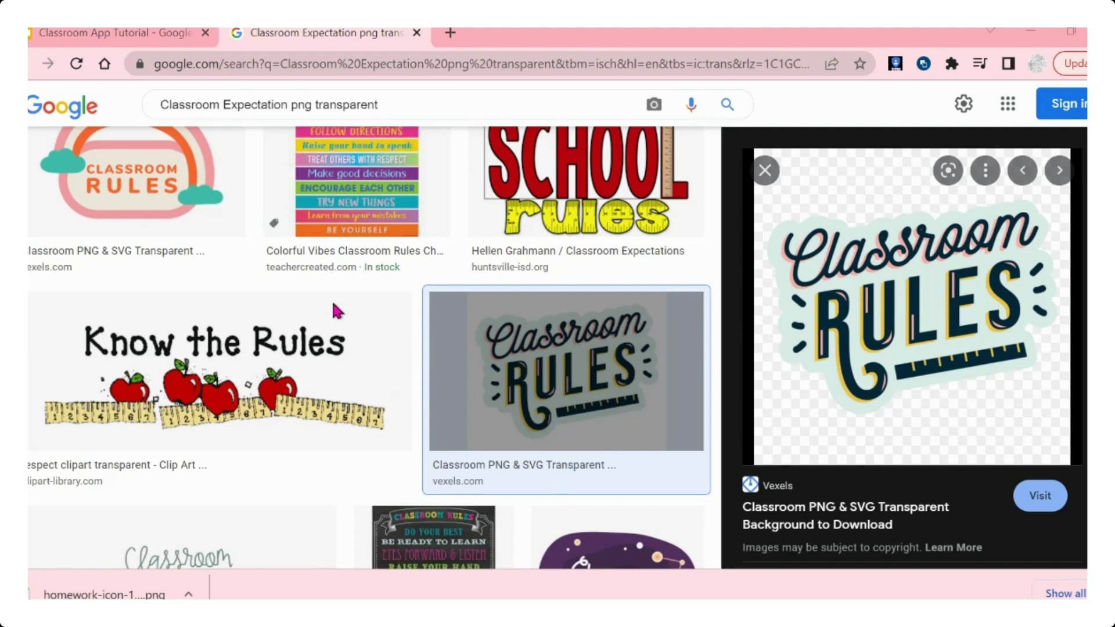
pyautogui.moveTo(448, 419); pyautogui.dragTo(165, 35)
# - Drop the Classroom RULES image onto the slide, shrink it, and fit it into the middle grey tile
pyautogui.click(146, 34)
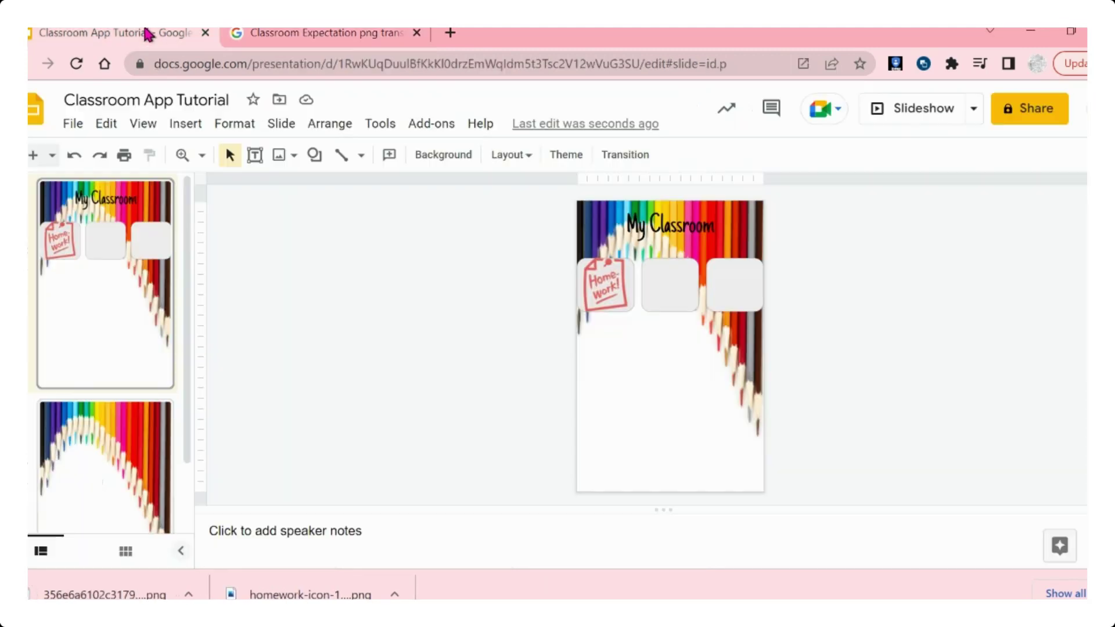
pyautogui.moveTo(98, 595); pyautogui.dragTo(659, 355)
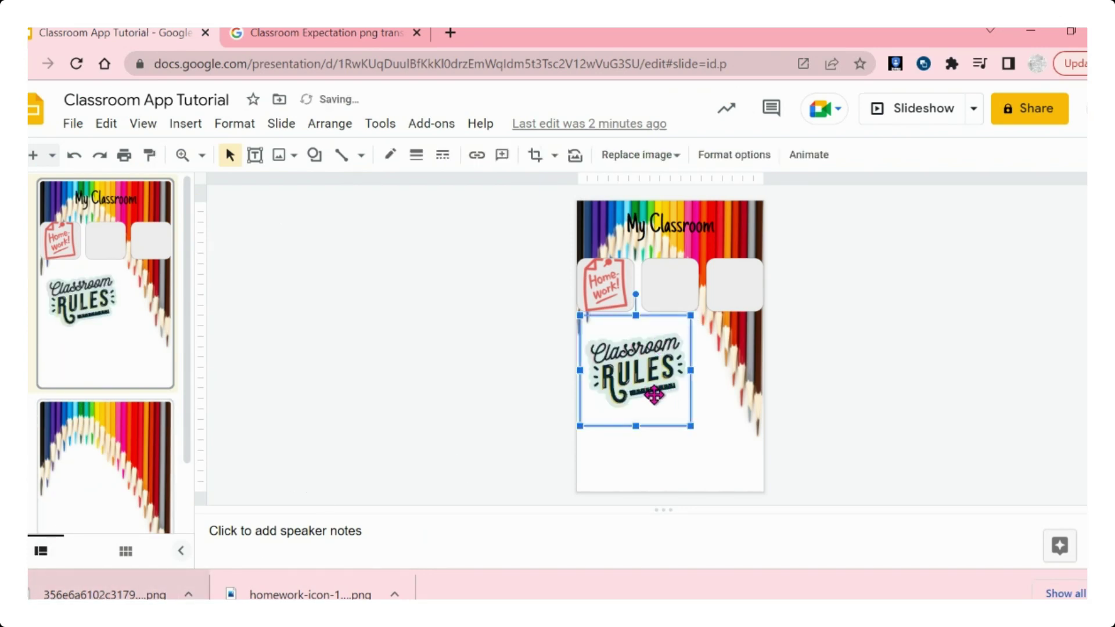
pyautogui.moveTo(686, 424)
pyautogui.mouseDown()
pyautogui.moveTo(667, 413)
pyautogui.moveTo(701, 429)
pyautogui.mouseUp()
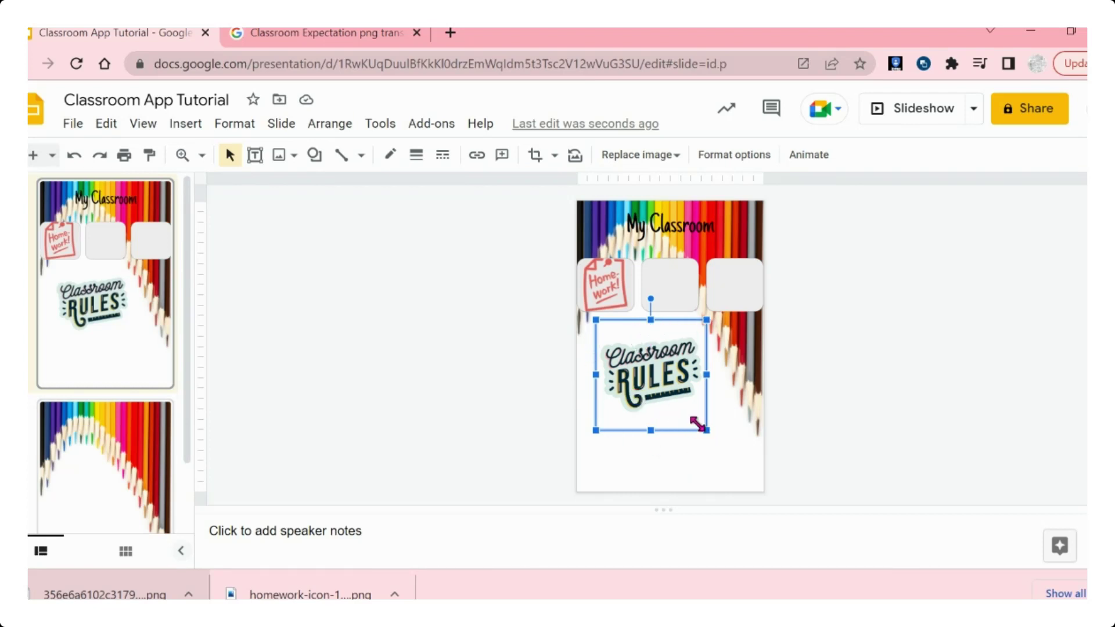
pyautogui.moveTo(697, 424); pyautogui.dragTo(668, 401)
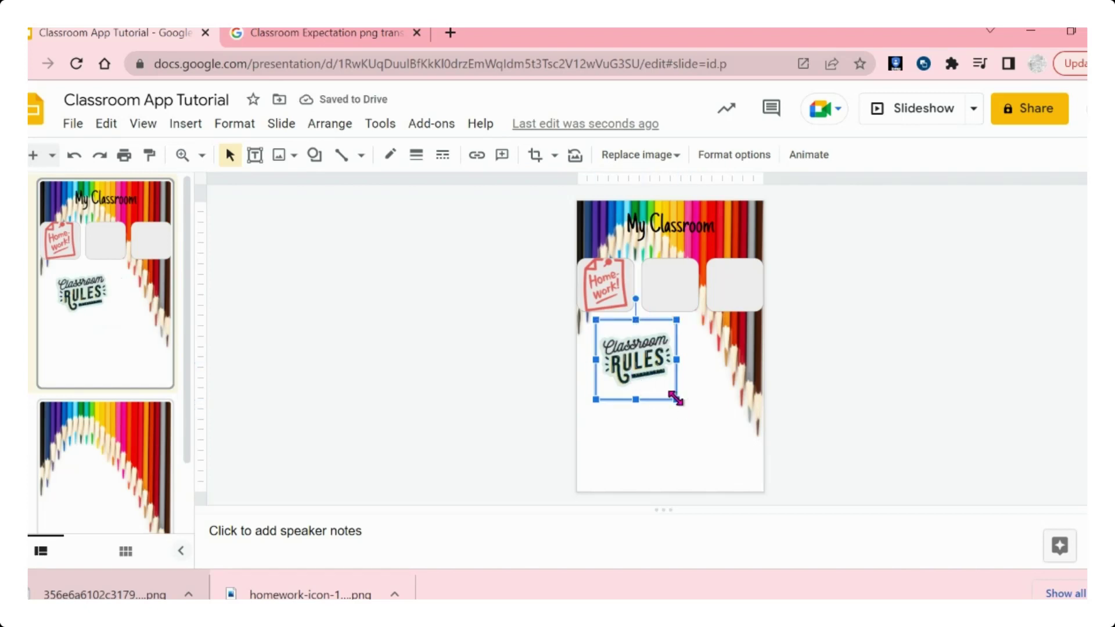
pyautogui.moveTo(675, 399); pyautogui.dragTo(662, 385)
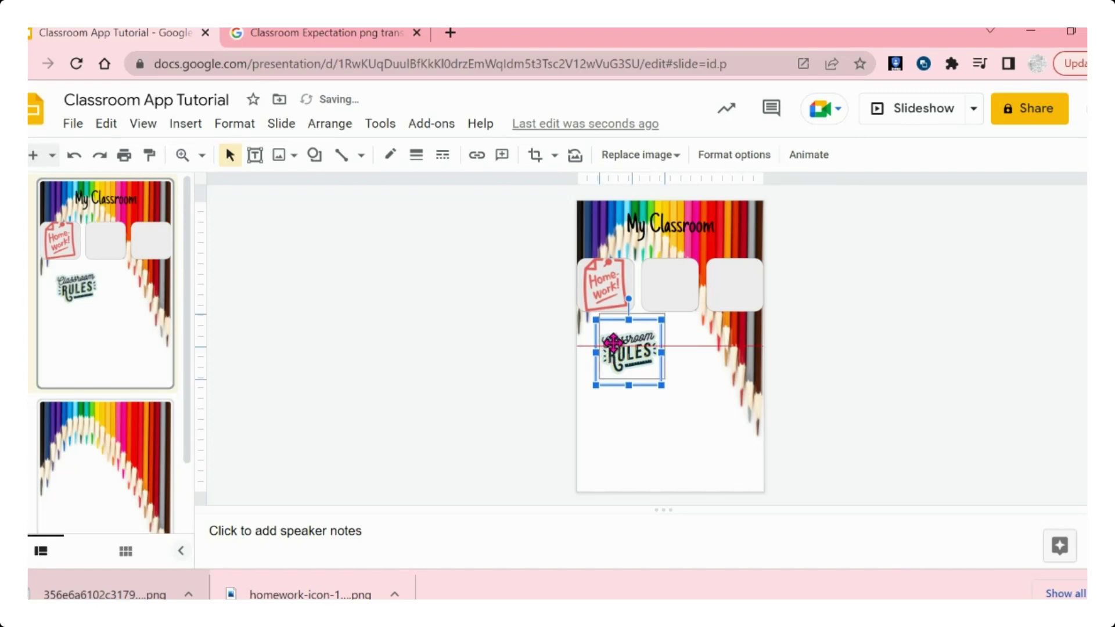
pyautogui.moveTo(608, 354); pyautogui.dragTo(651, 288)
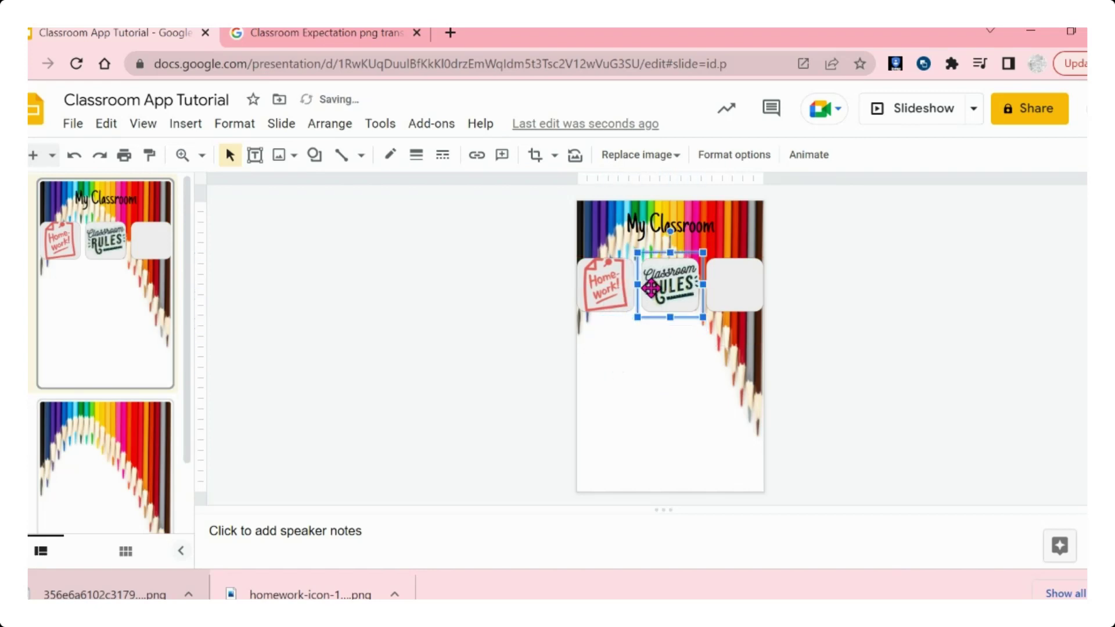
pyautogui.click(653, 363)
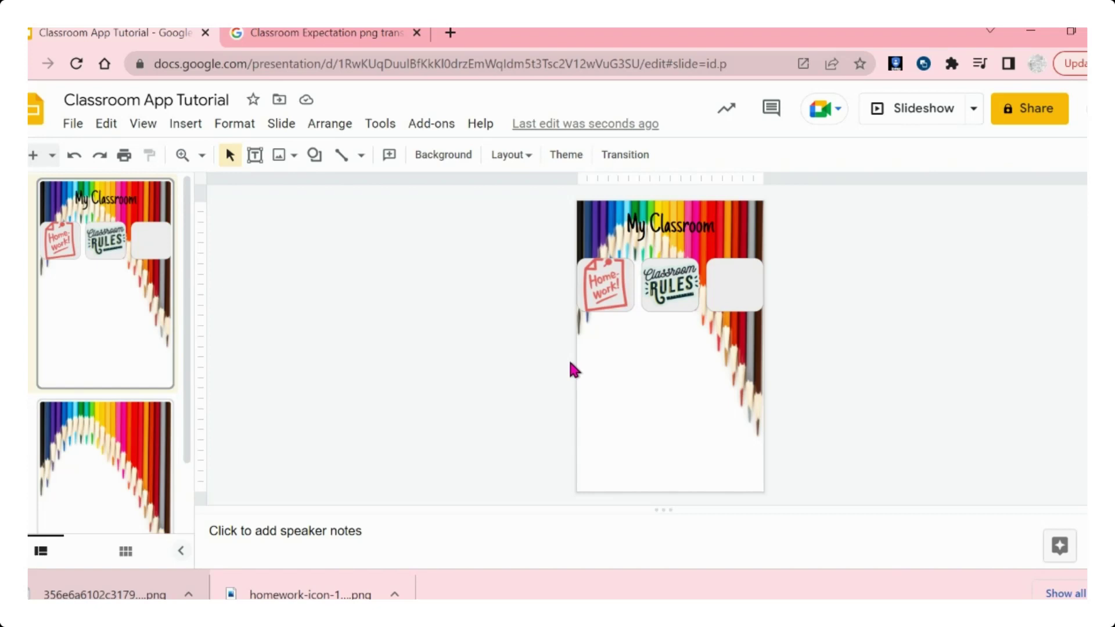
# - Replace the old image search with 'contact me' and run it
pyautogui.click(276, 32)
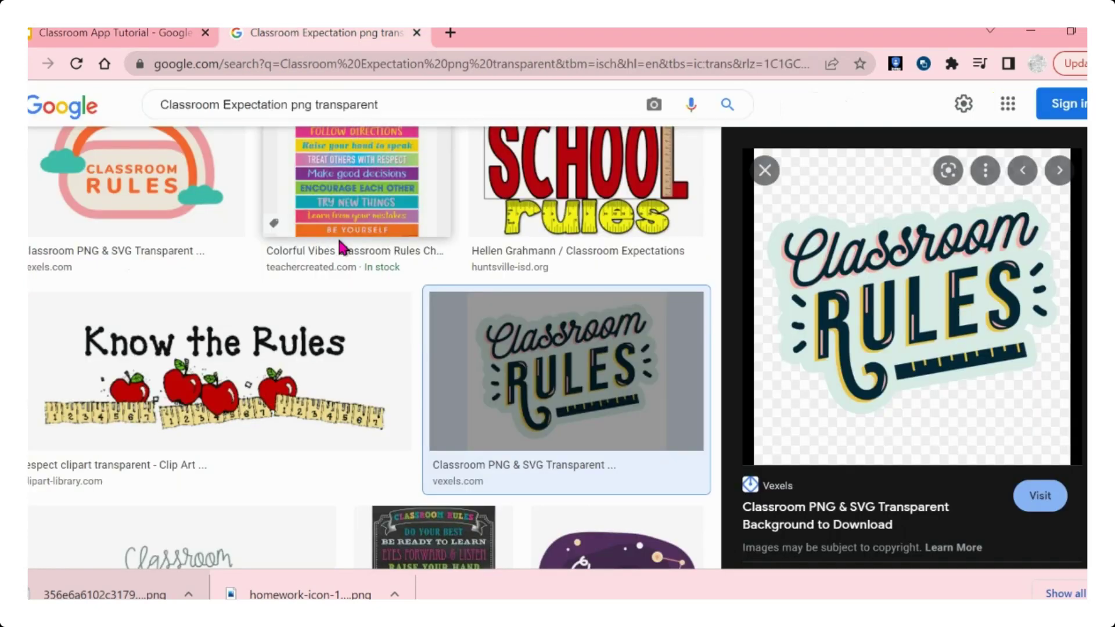
pyautogui.moveTo(287, 104); pyautogui.dragTo(161, 103)
pyautogui.press('BackSpace')
pyautogui.write('contact')
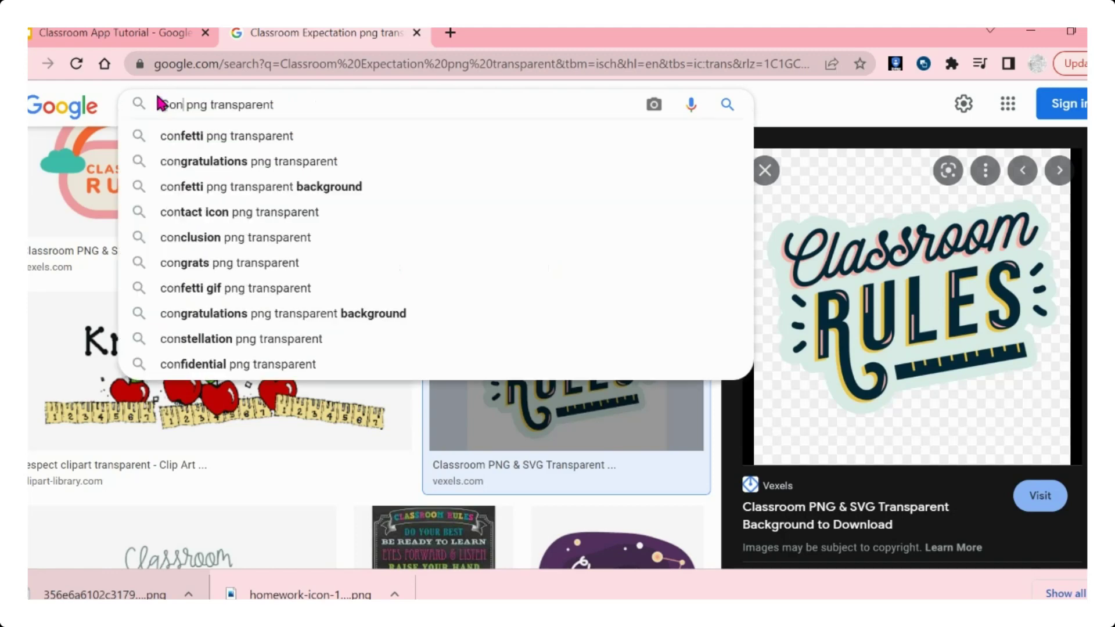
pyautogui.write(' me')
pyautogui.press('Return')
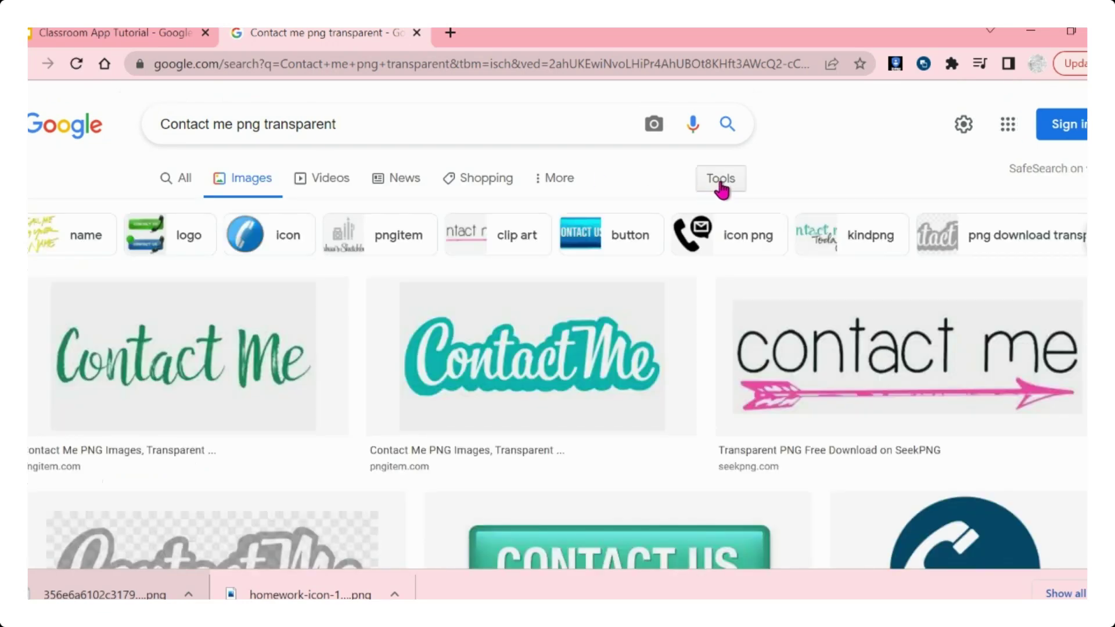
# - Filter results to transparent images and save the Contact me! bubble as contactme.png
pyautogui.click(721, 183)
pyautogui.click(218, 213)
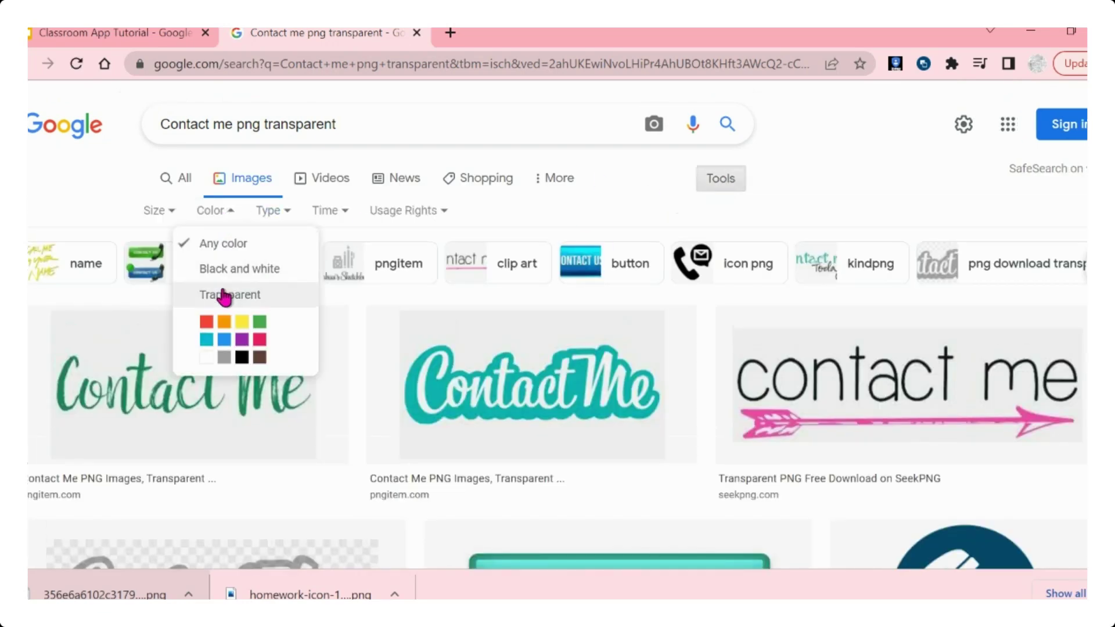
pyautogui.click(221, 294)
pyautogui.scroll(-5, 569, 382)
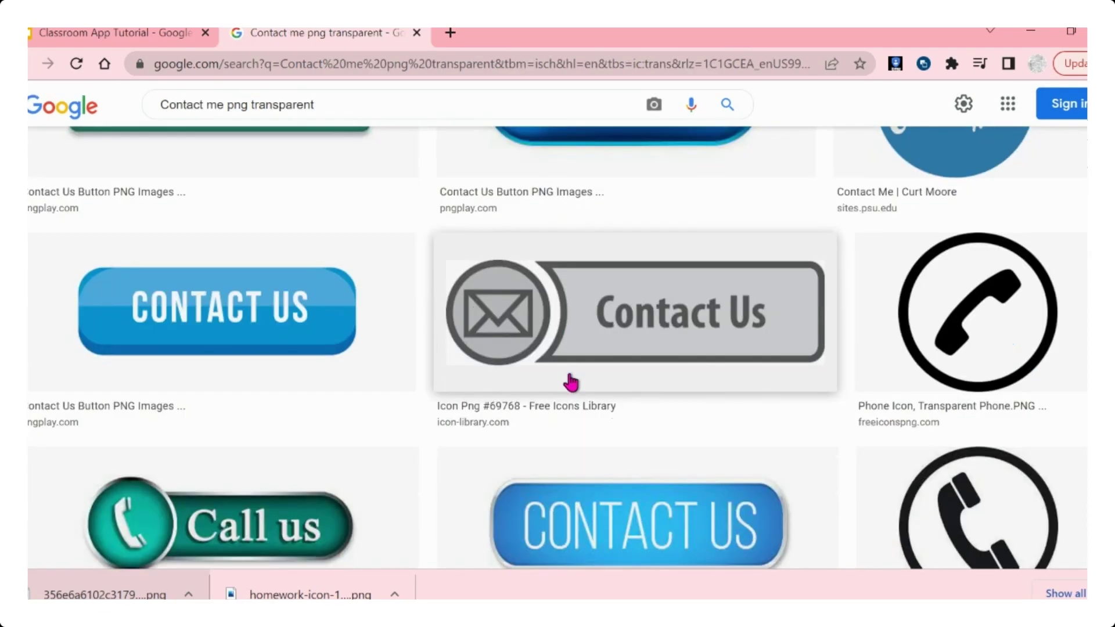
pyautogui.scroll(-11, 571, 382)
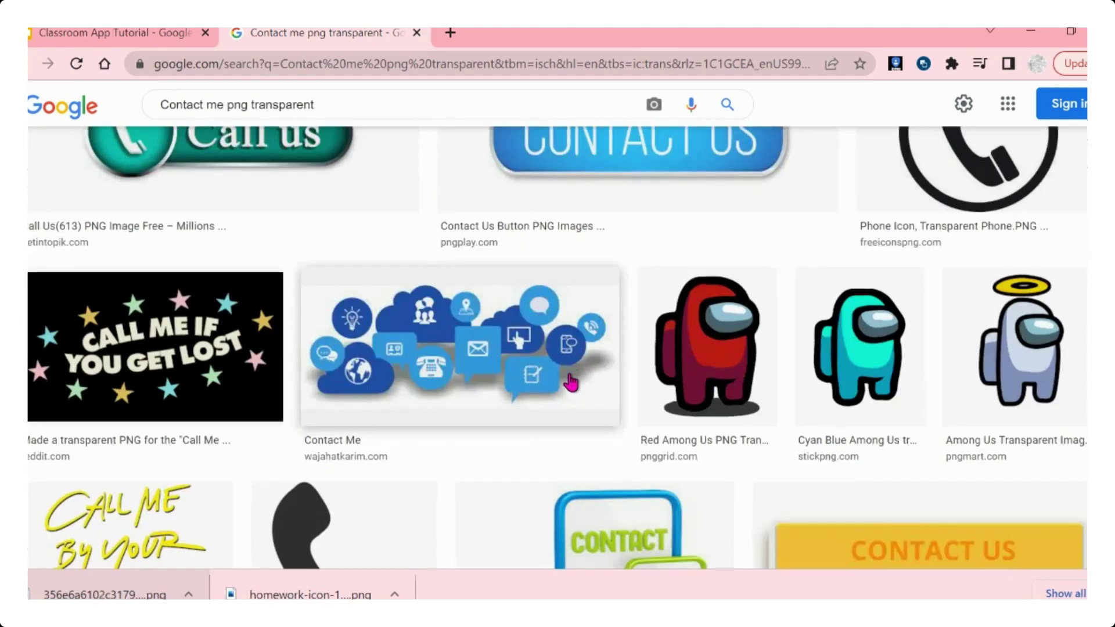
pyautogui.scroll(-14, 571, 382)
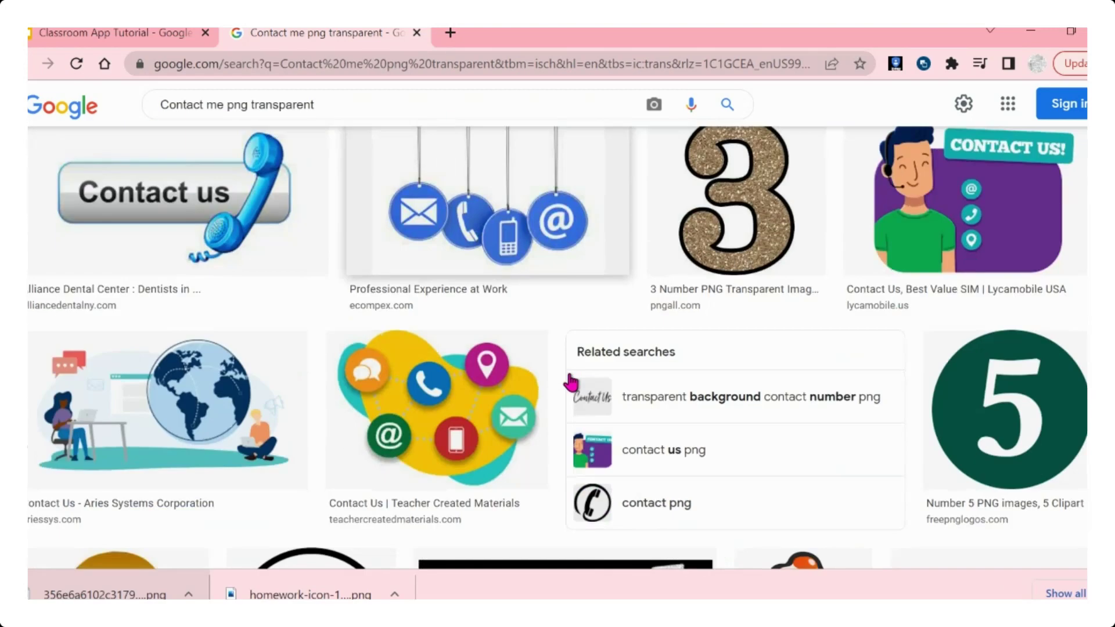
pyautogui.scroll(-14, 570, 382)
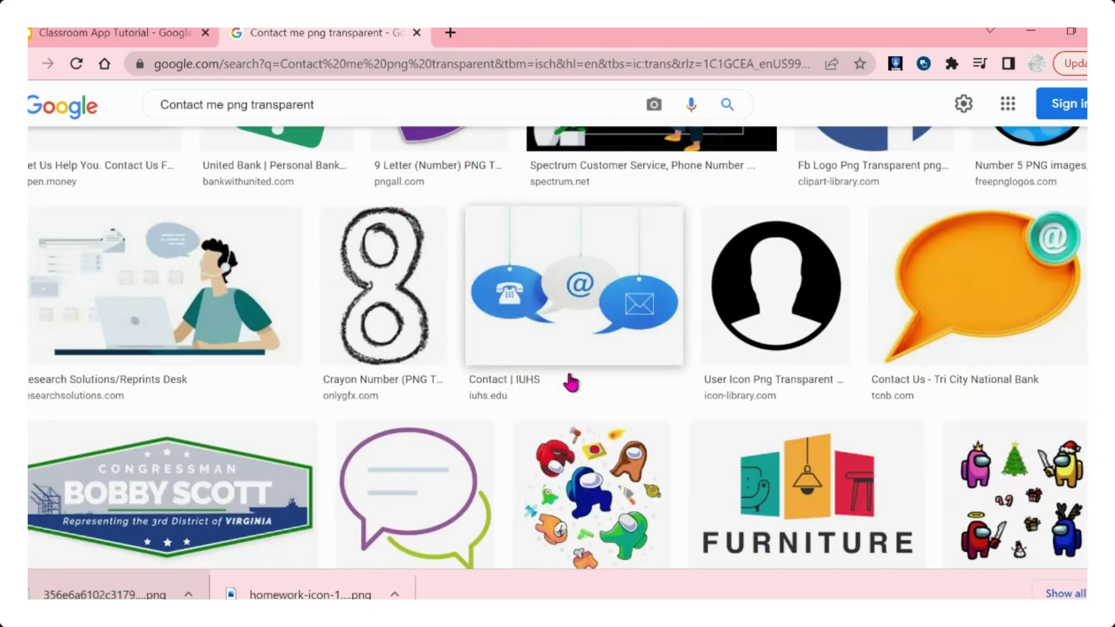
pyautogui.scroll(-9, 570, 382)
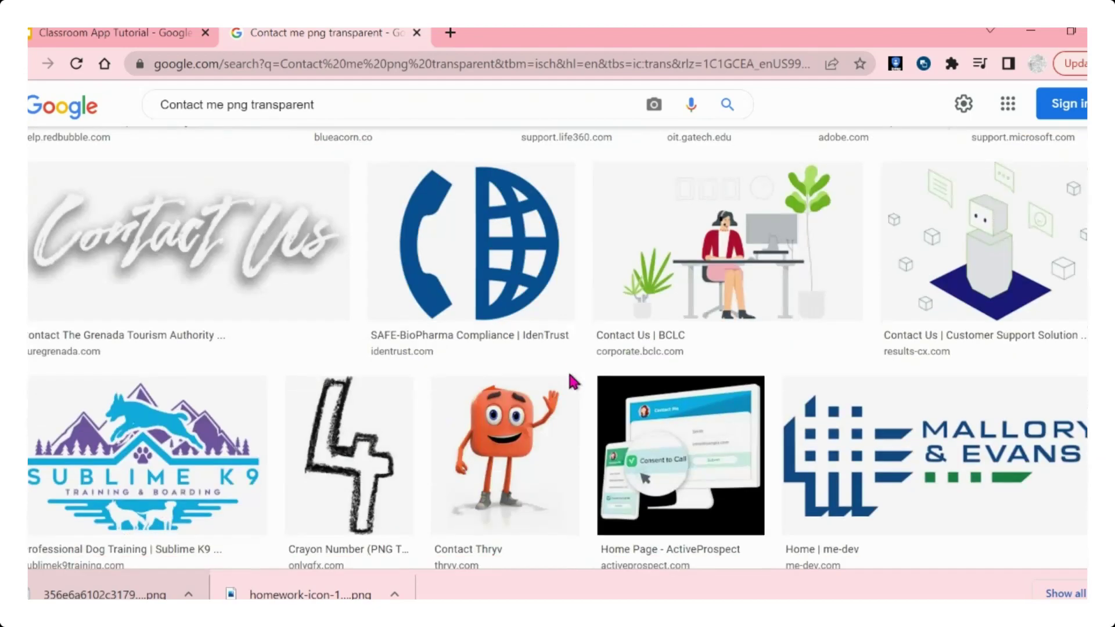
pyautogui.scroll(15, 571, 382)
pyautogui.scroll(5, 570, 382)
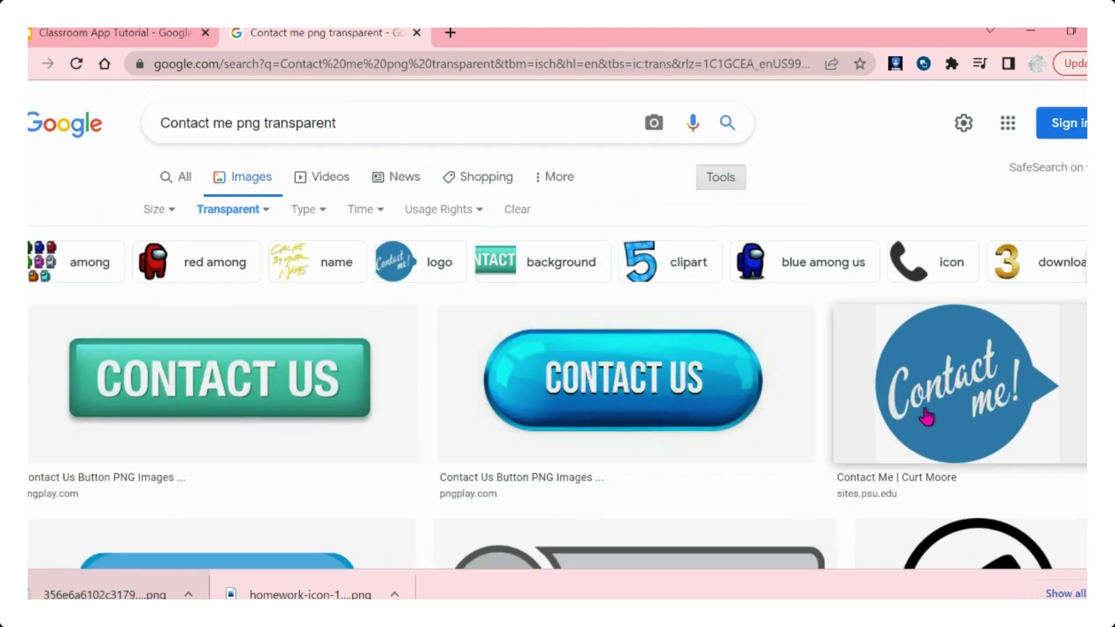
pyautogui.click(927, 417)
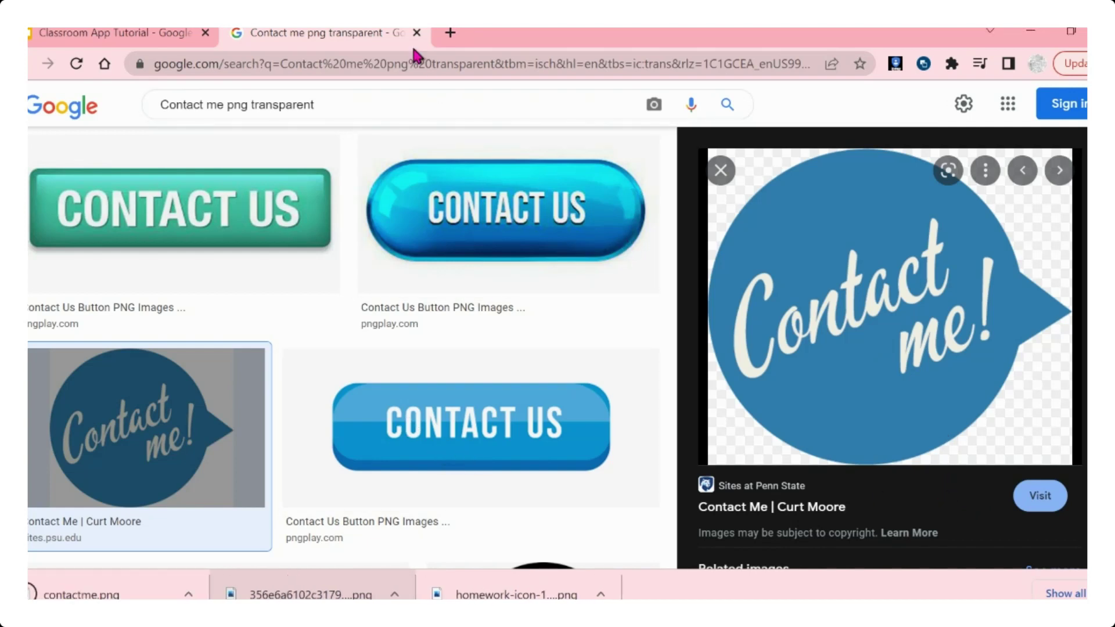
pyautogui.click(139, 34)
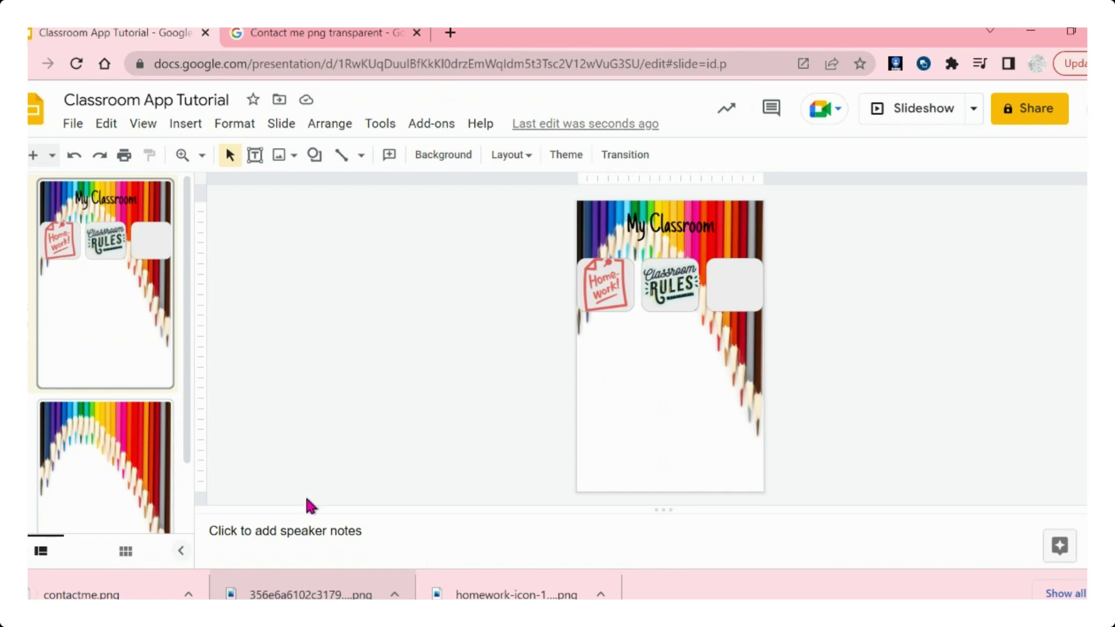
# - Drop contactme.png onto the slide, shrink it, and nudge it into the empty third tile
pyautogui.moveTo(81, 593); pyautogui.dragTo(726, 282)
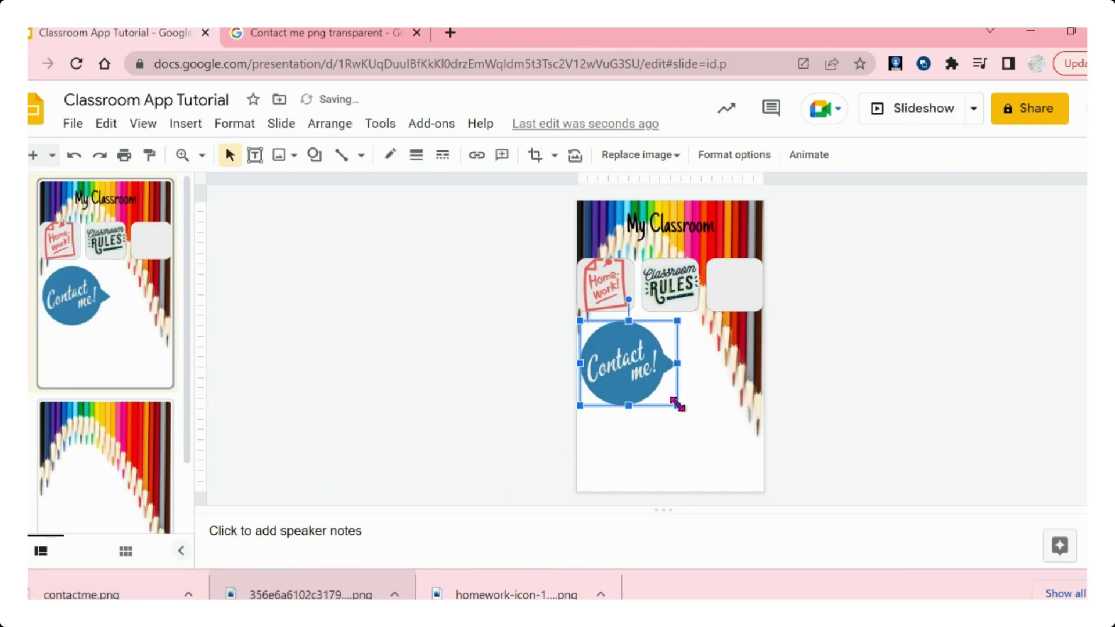
pyautogui.moveTo(677, 405); pyautogui.dragTo(637, 371)
pyautogui.moveTo(652, 328); pyautogui.dragTo(731, 281)
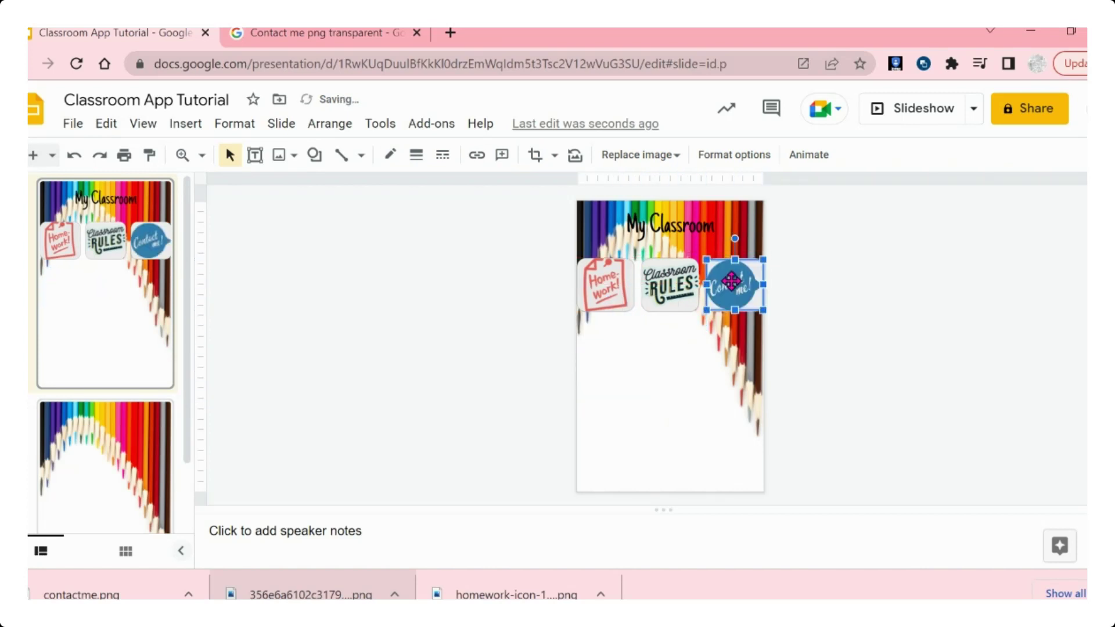
pyautogui.click(844, 318)
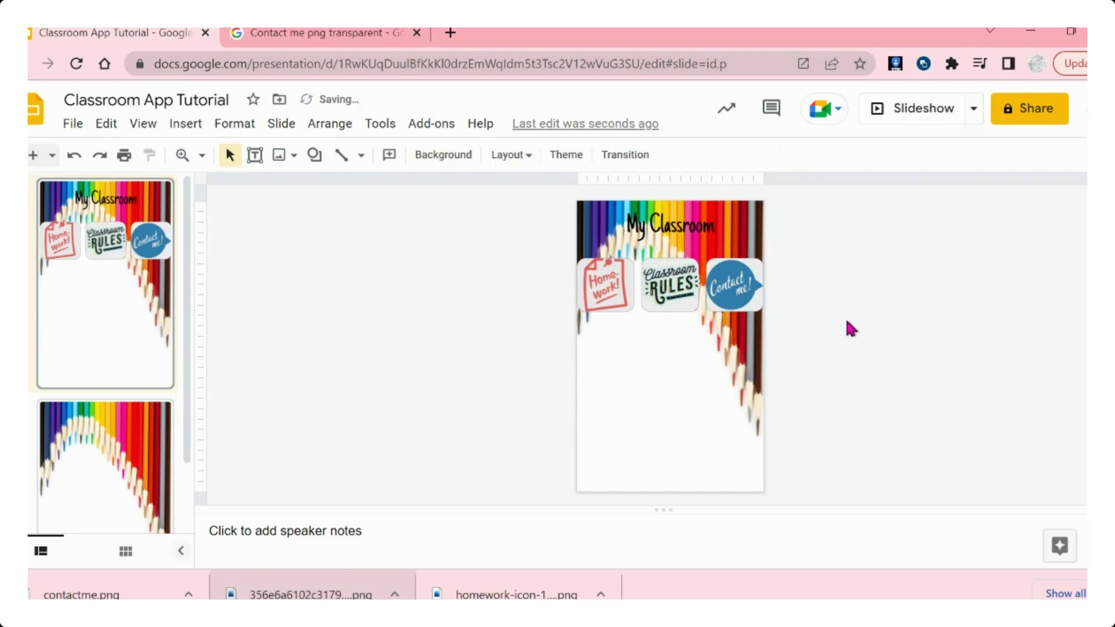
pyautogui.click(738, 292)
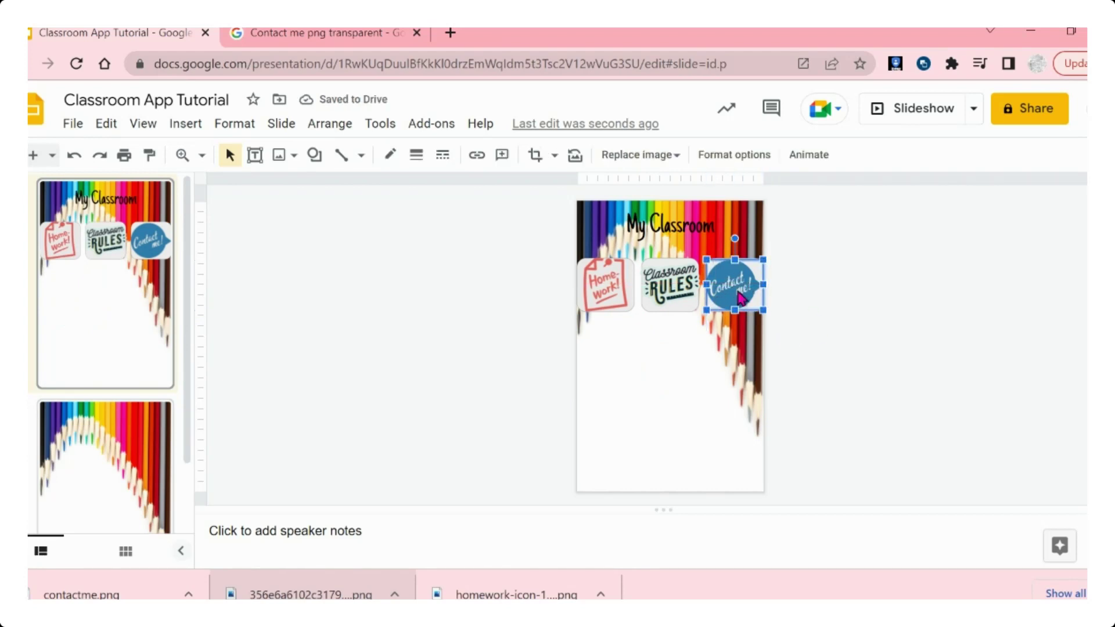
pyautogui.click(750, 396)
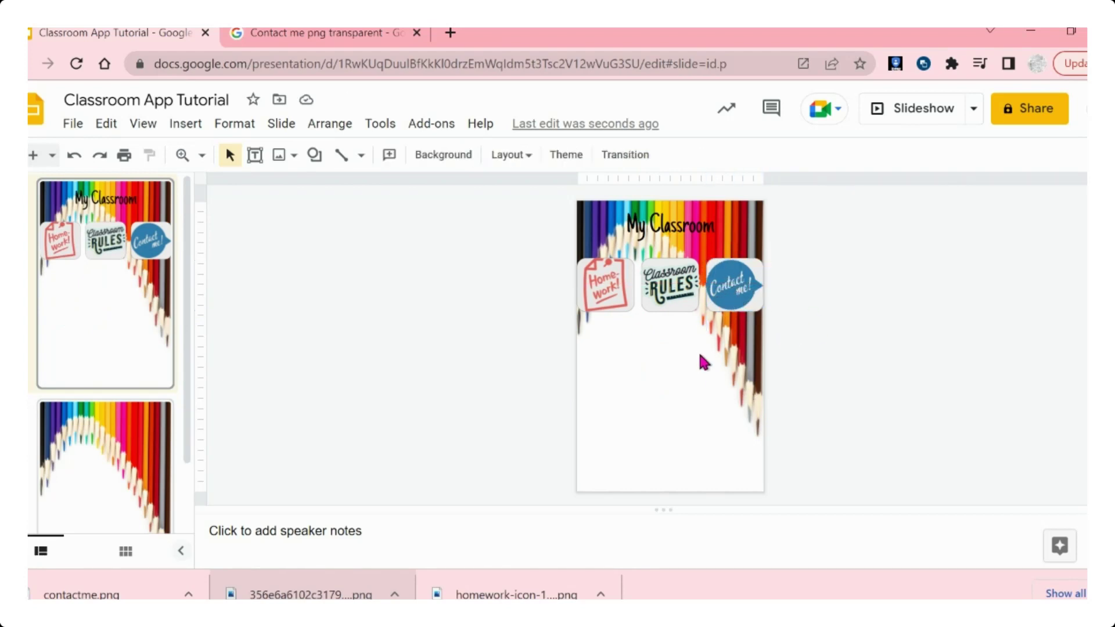
pyautogui.click(742, 284)
pyautogui.moveTo(745, 292); pyautogui.dragTo(747, 292)
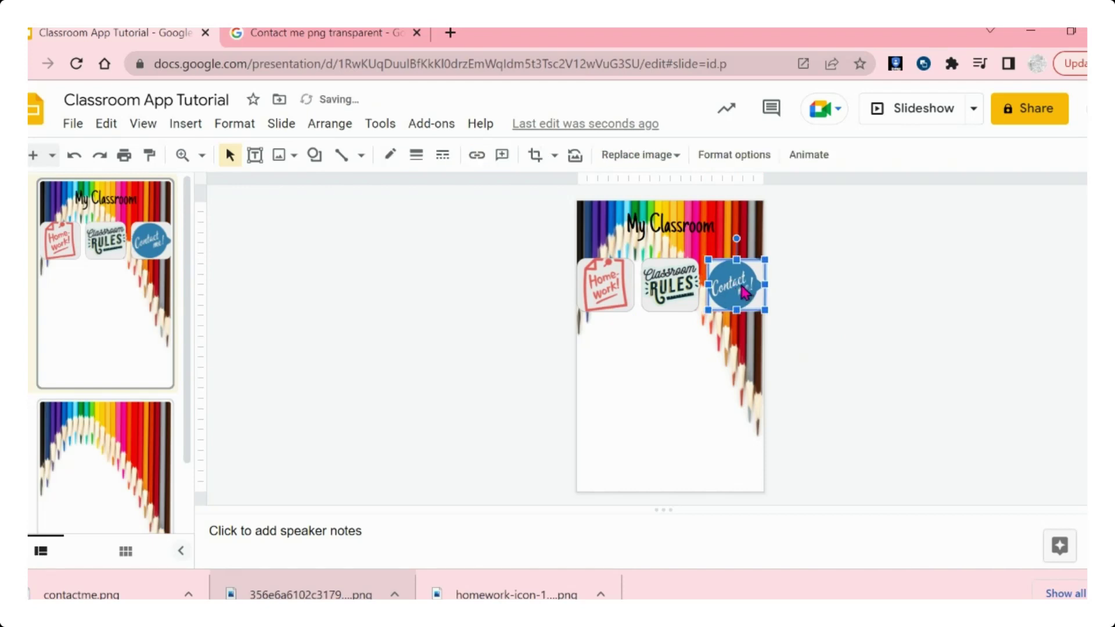
pyautogui.click(802, 316)
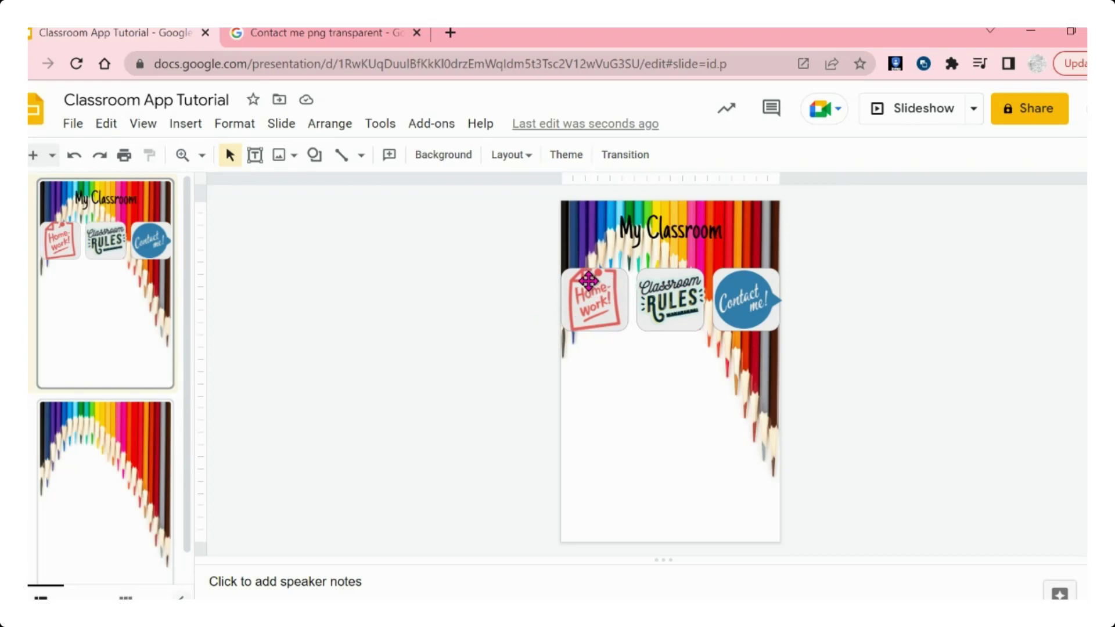
# - Draw a rounded-rectangle (alternate-process) shape over the Home-work! icon
pyautogui.click(315, 155)
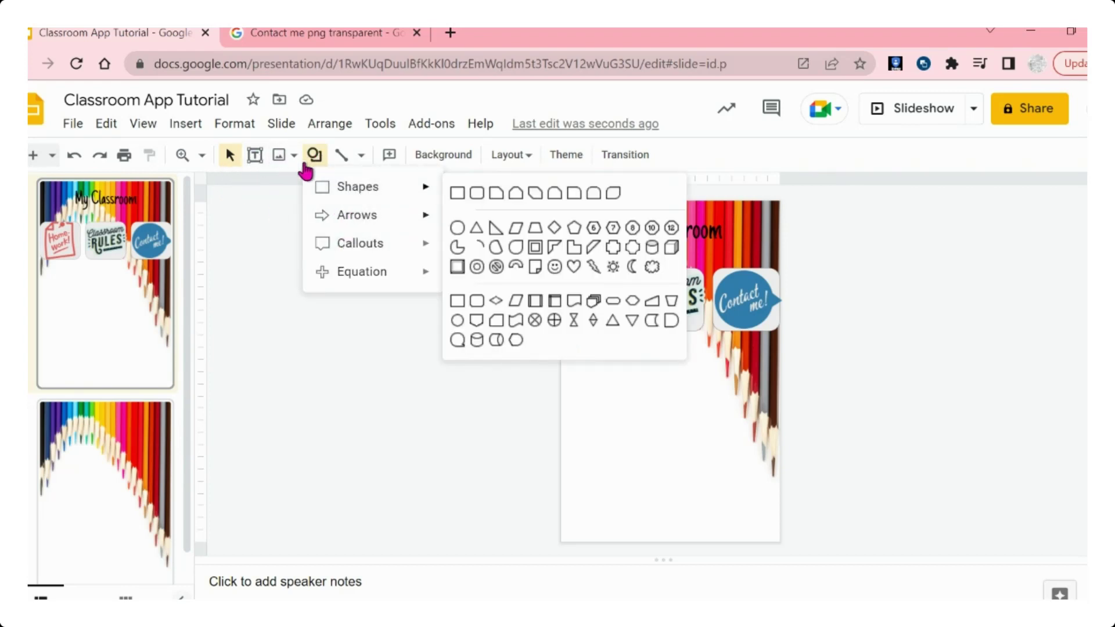
pyautogui.moveTo(415, 195)
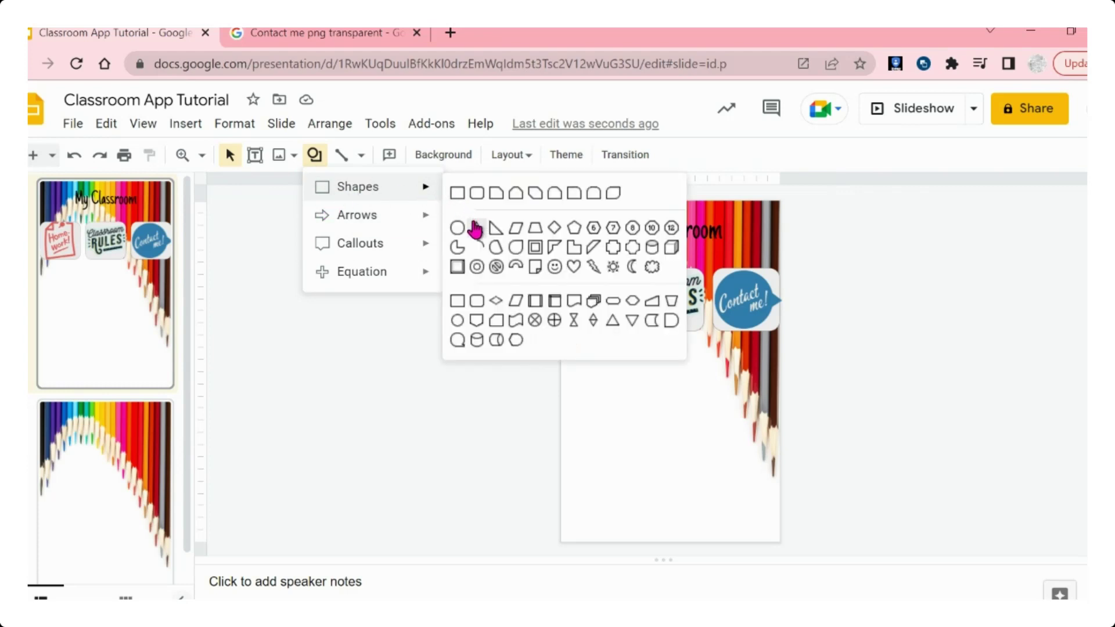
pyautogui.click(475, 301)
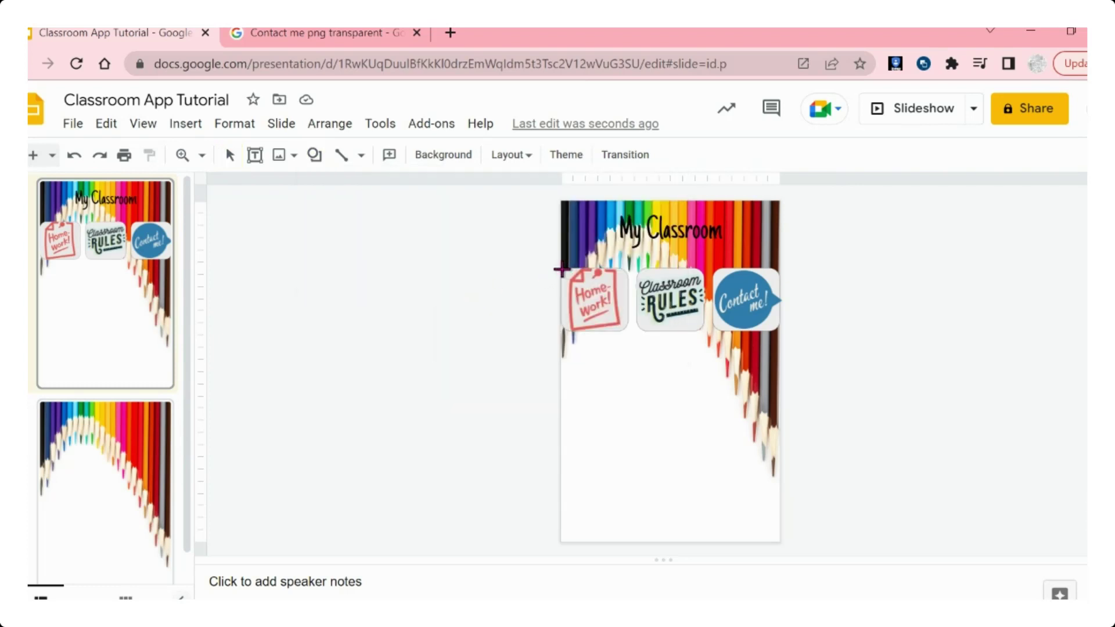
pyautogui.moveTo(561, 269); pyautogui.dragTo(626, 328)
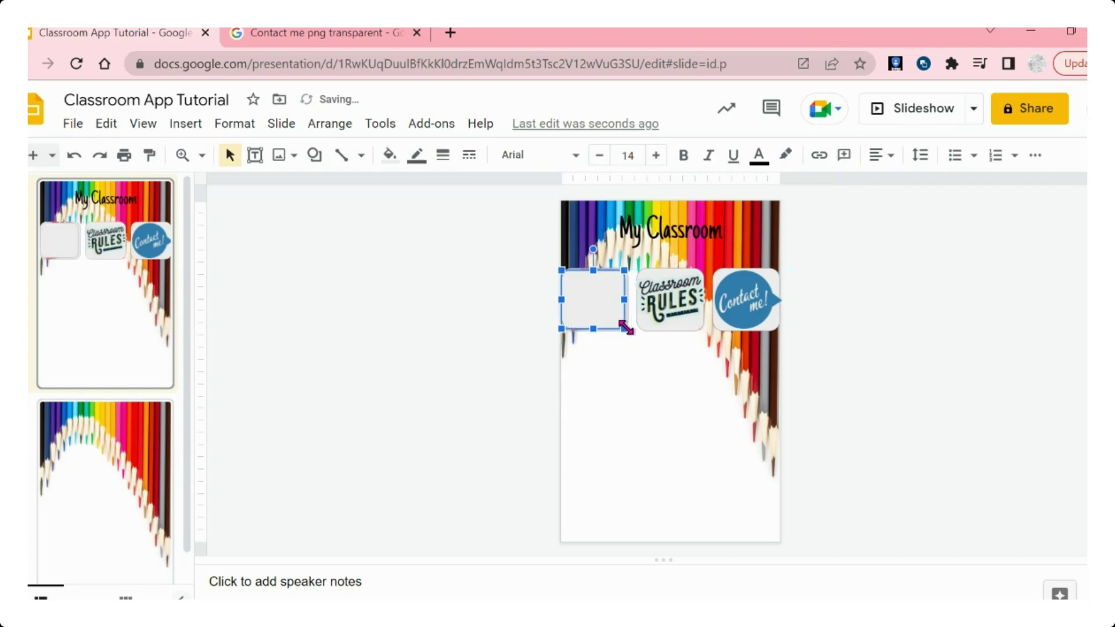
# - Set the new shape's fill colour to Transparent
pyautogui.rightClick(601, 301)
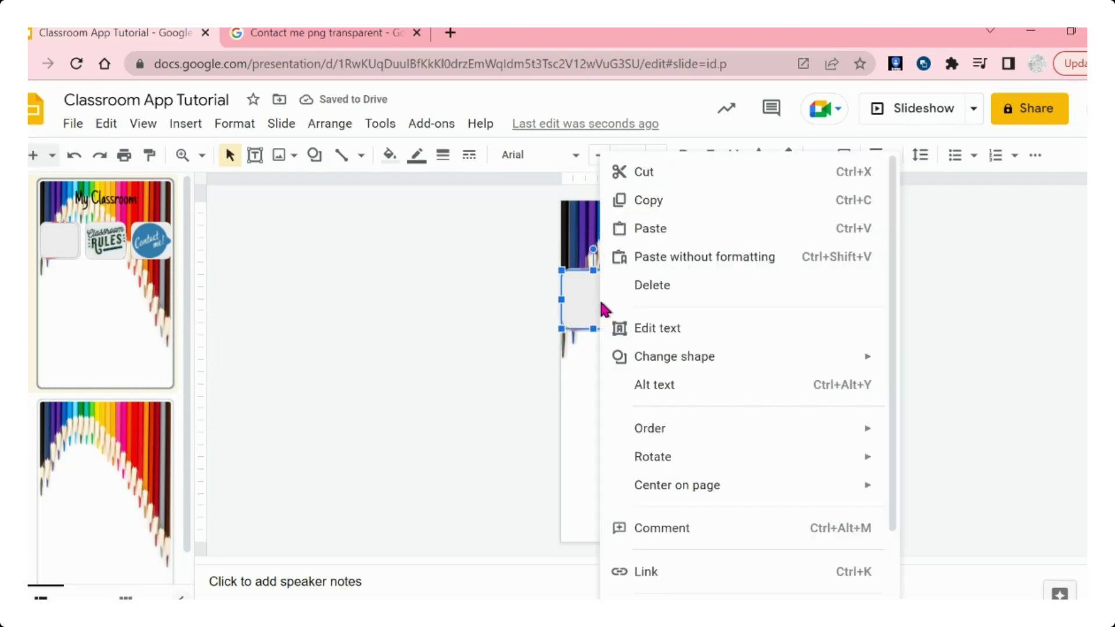
pyautogui.click(594, 301)
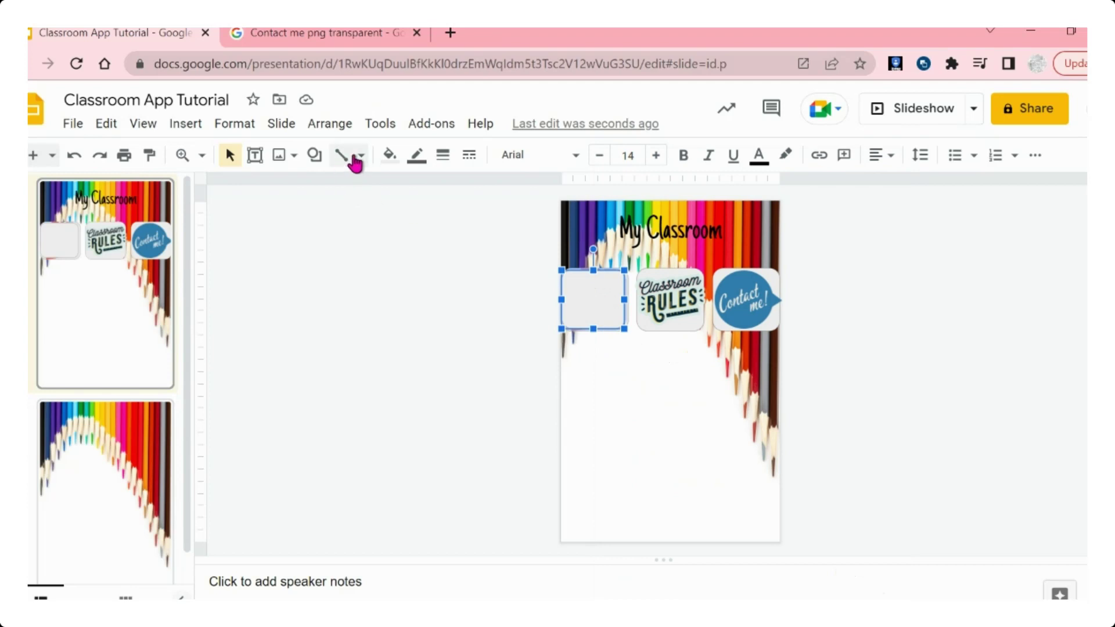
pyautogui.click(390, 154)
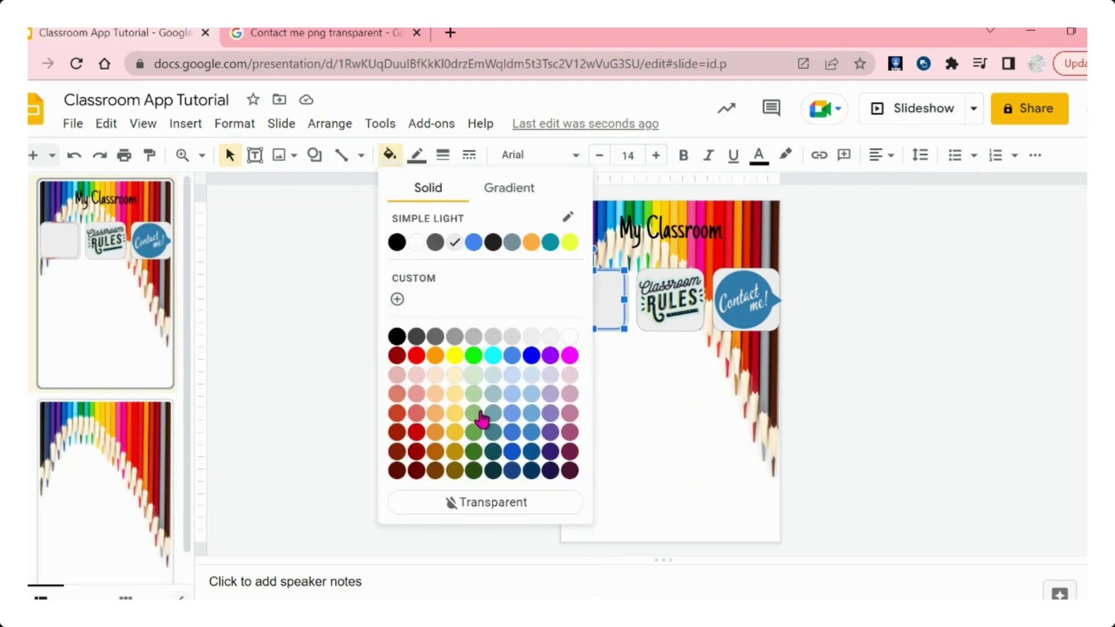
pyautogui.click(503, 503)
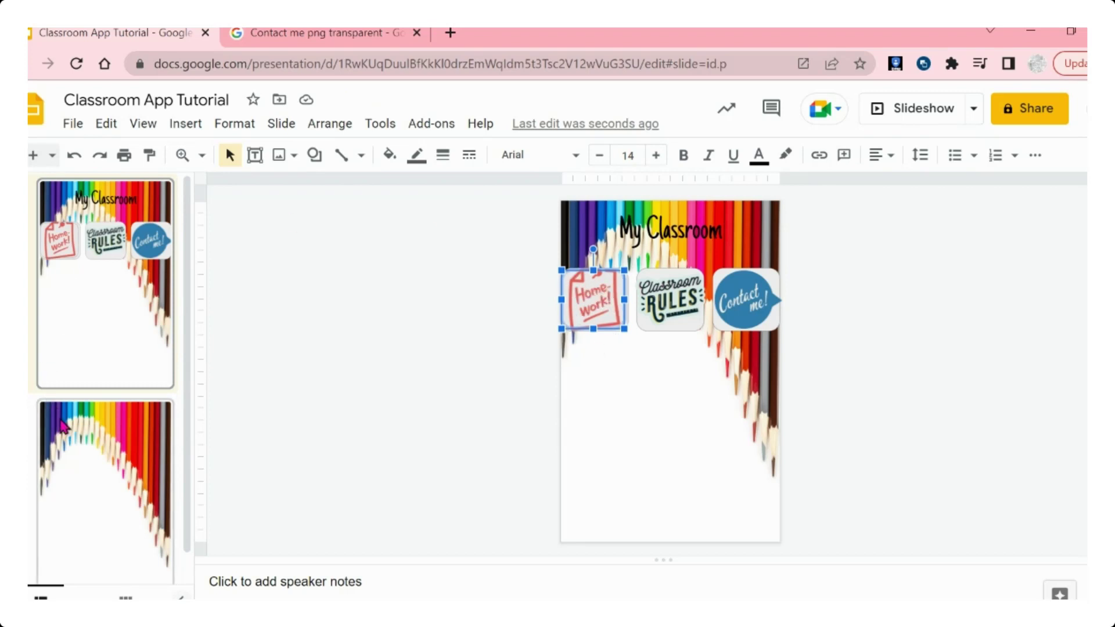
# - Link the Homework cover shape to the next slide and adjust its size slightly
pyautogui.rightClick(600, 286)
pyautogui.scroll(-2, 655, 453)
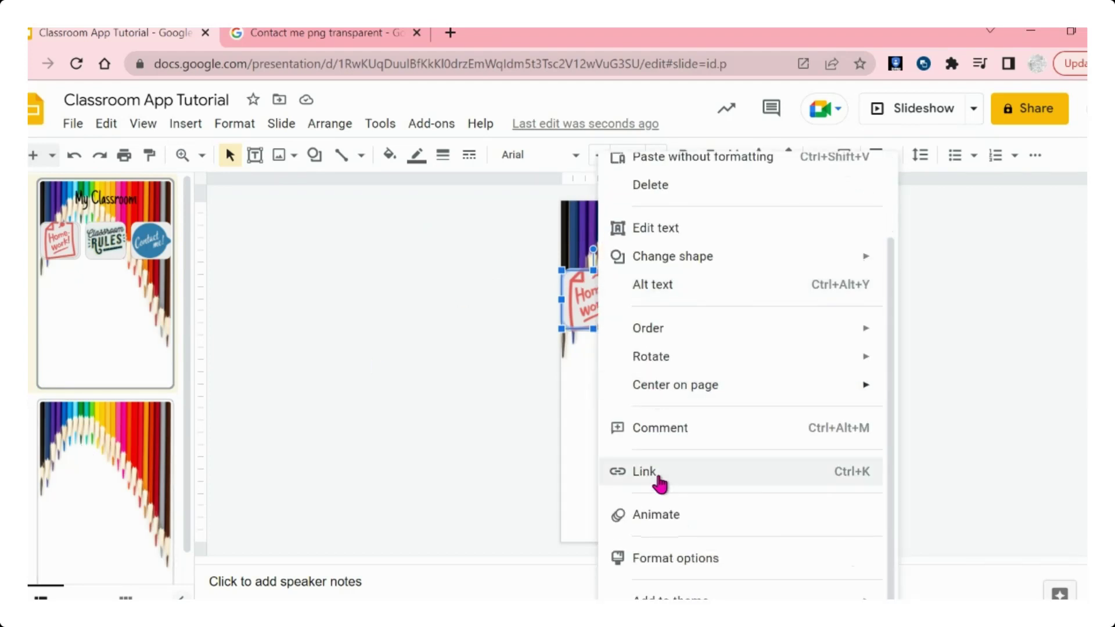
pyautogui.click(656, 472)
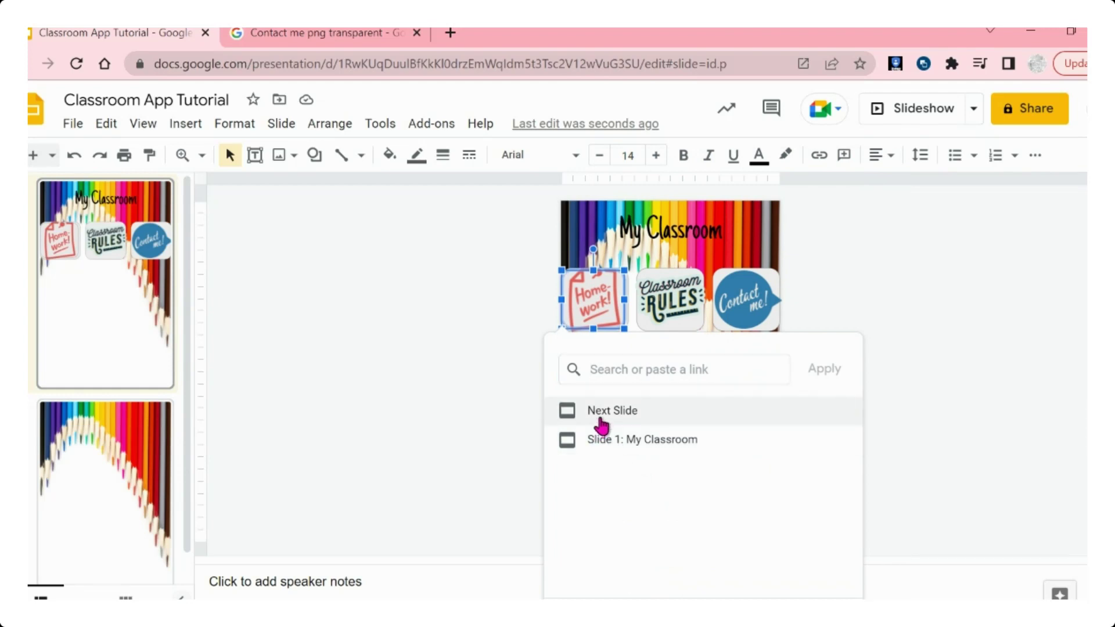
pyautogui.click(600, 419)
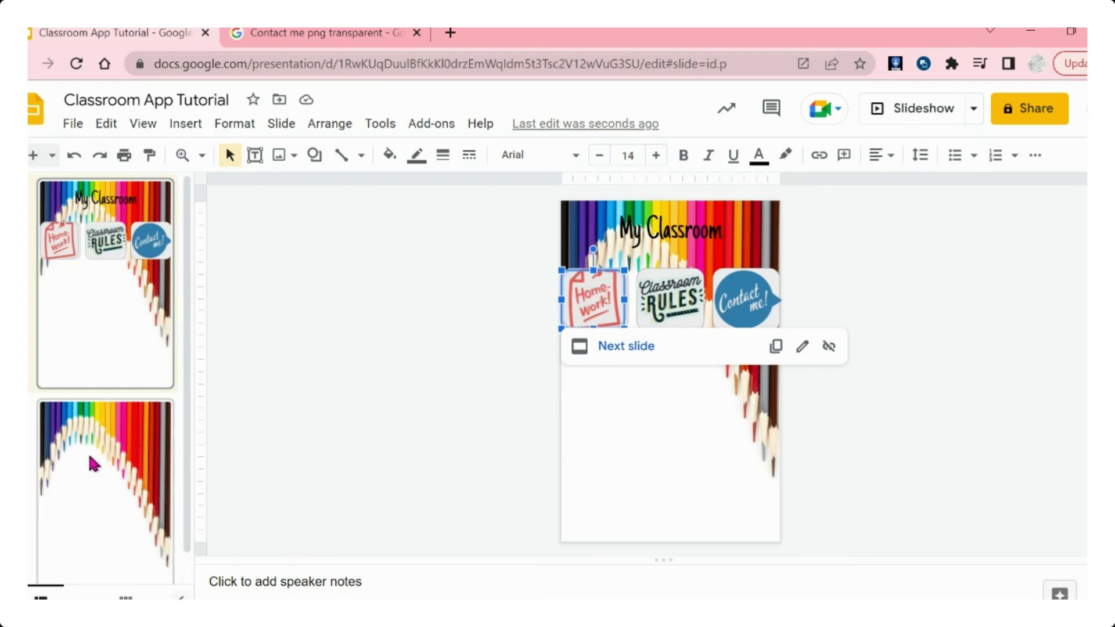
pyautogui.click(493, 353)
pyautogui.click(598, 305)
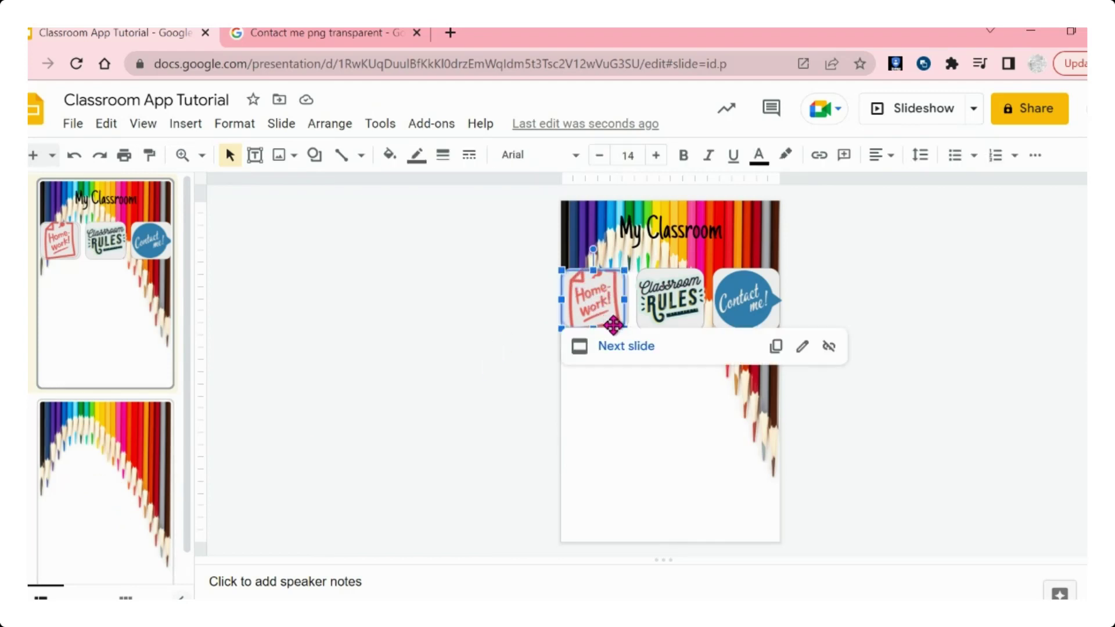
pyautogui.moveTo(626, 327); pyautogui.dragTo(630, 326)
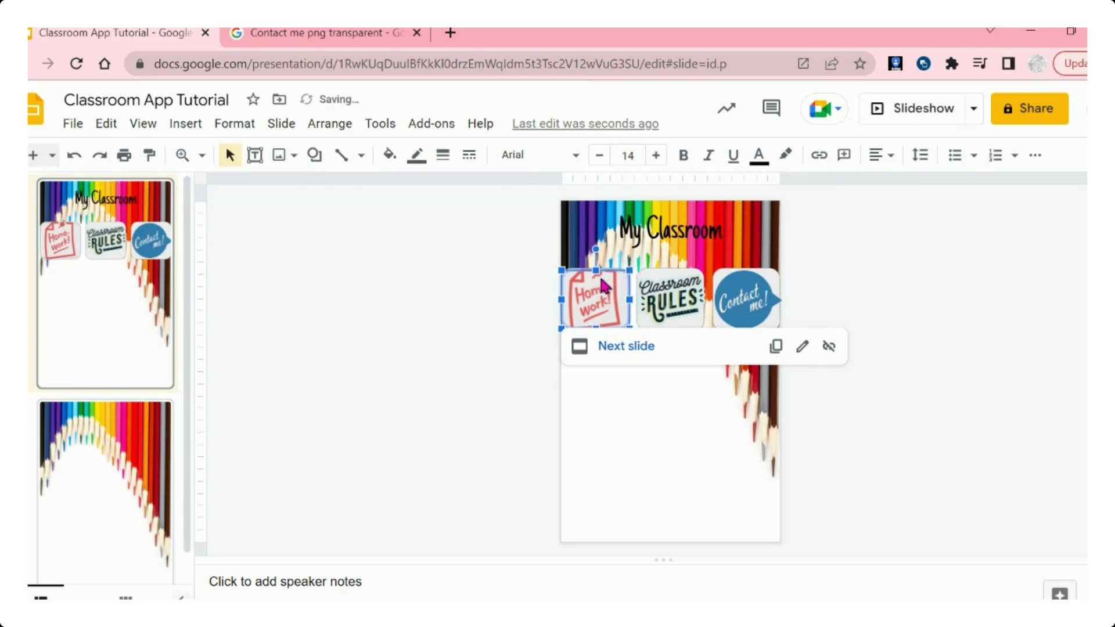
pyautogui.click(504, 302)
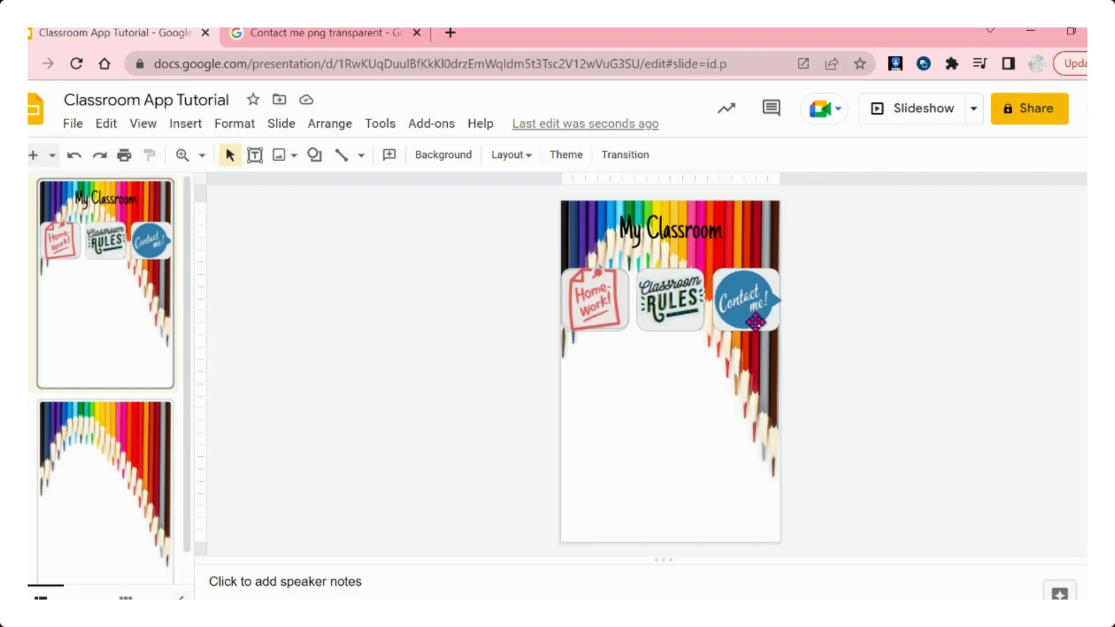
# - Make the Homework shape's border transparent and follow its link to the second slide
pyautogui.click(578, 288)
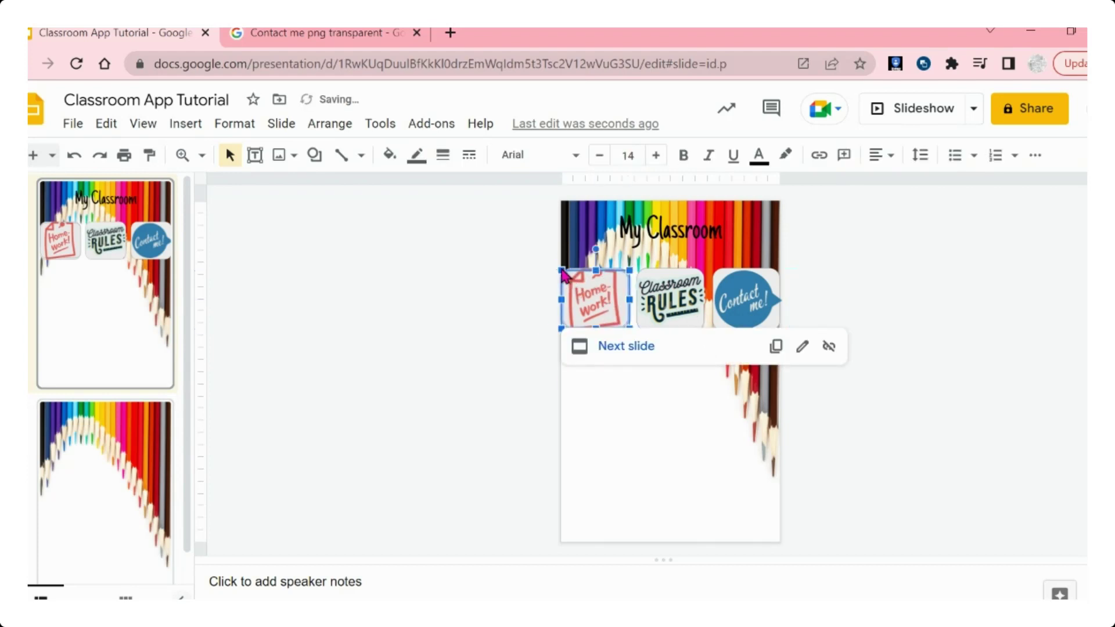
pyautogui.click(417, 157)
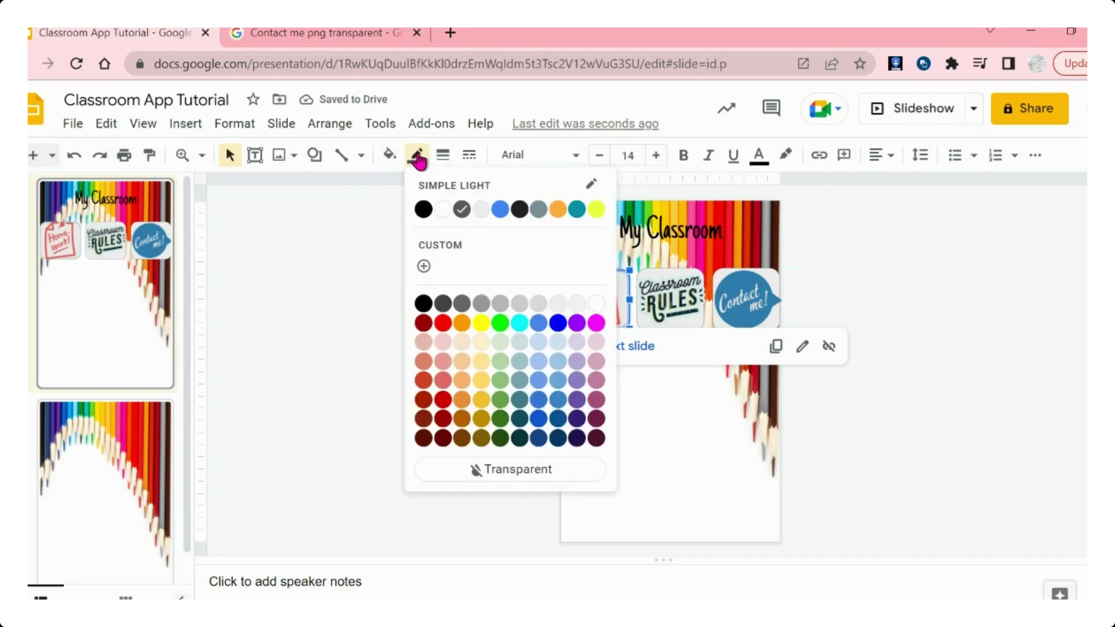
pyautogui.click(516, 472)
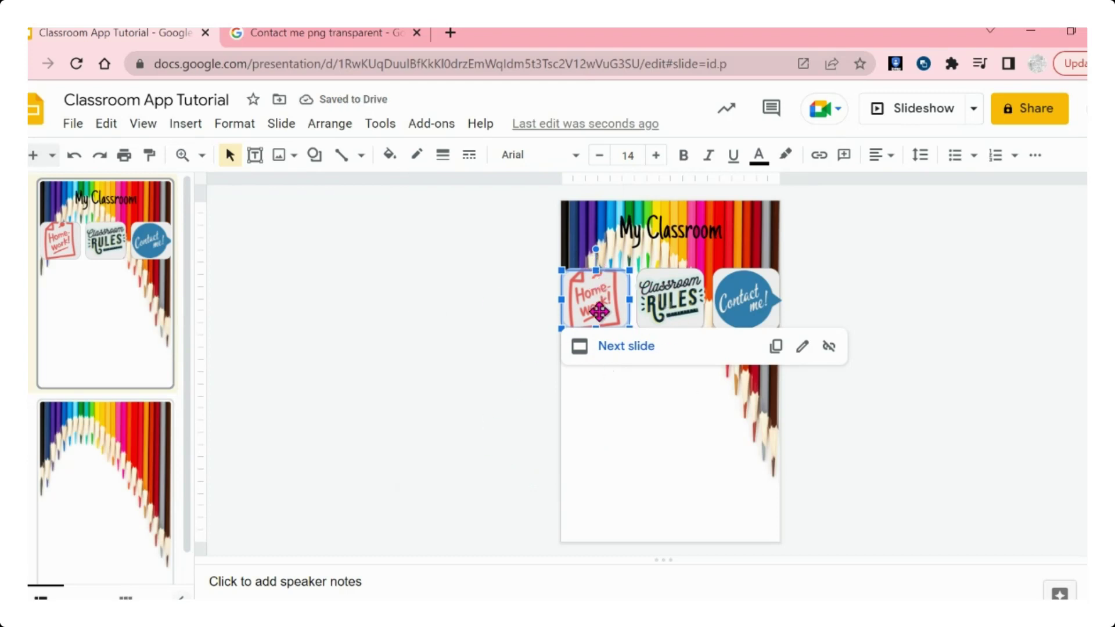
pyautogui.click(621, 348)
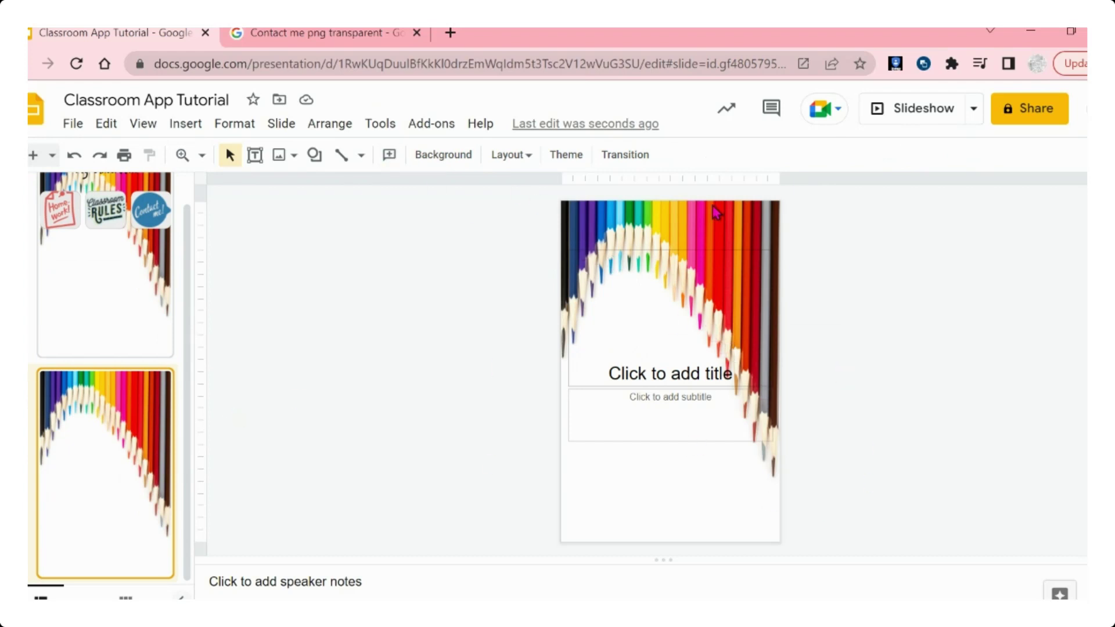
# - Title the second slide 'Homework' in Just Another Hand at size 96
pyautogui.click(653, 356)
pyautogui.write('Homework')
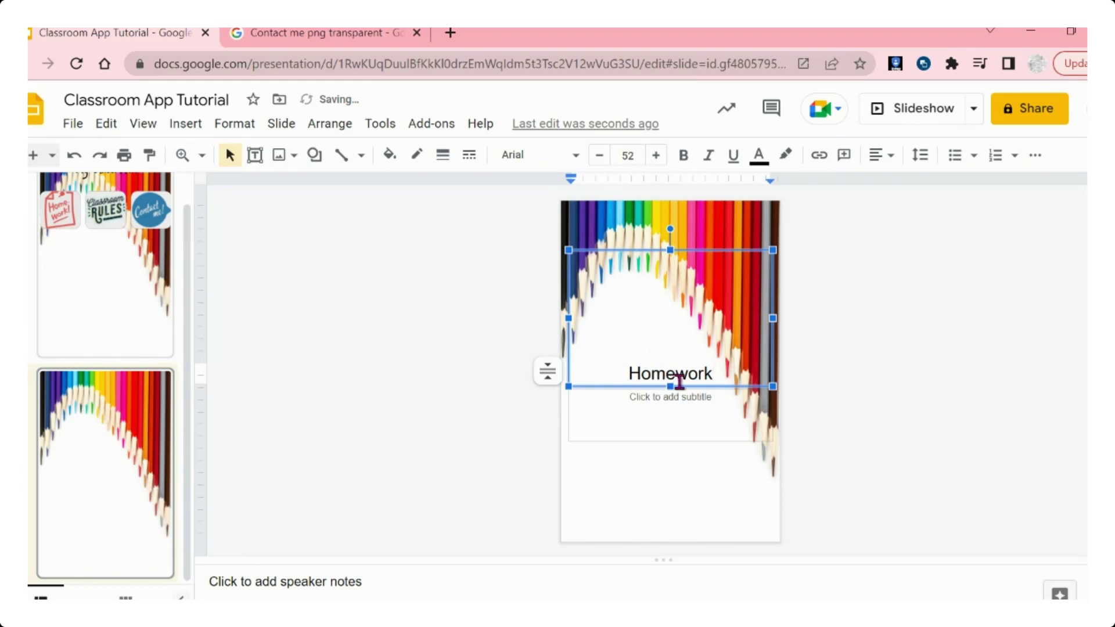
pyautogui.doubleClick(672, 380)
pyautogui.click(554, 155)
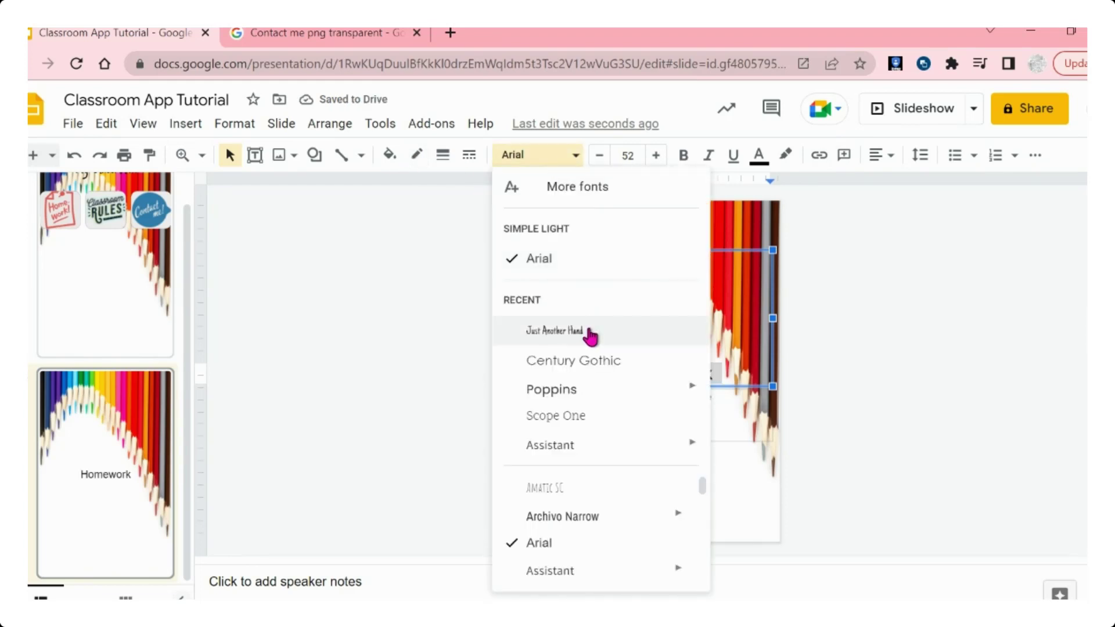
pyautogui.click(520, 326)
pyautogui.click(656, 155)
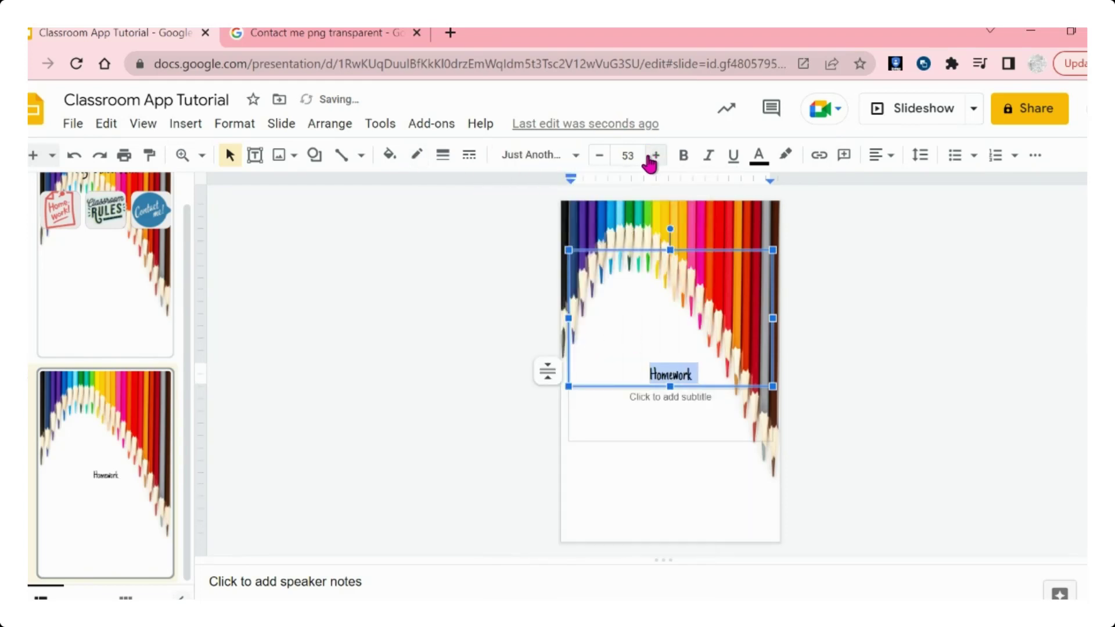
pyautogui.click(641, 156)
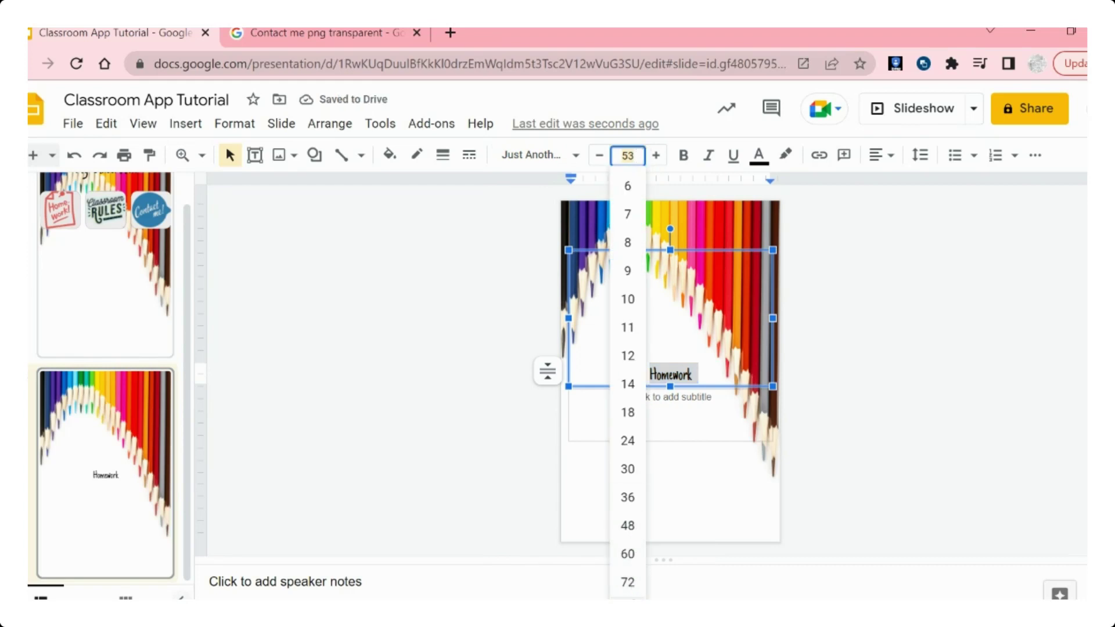
pyautogui.click(628, 597)
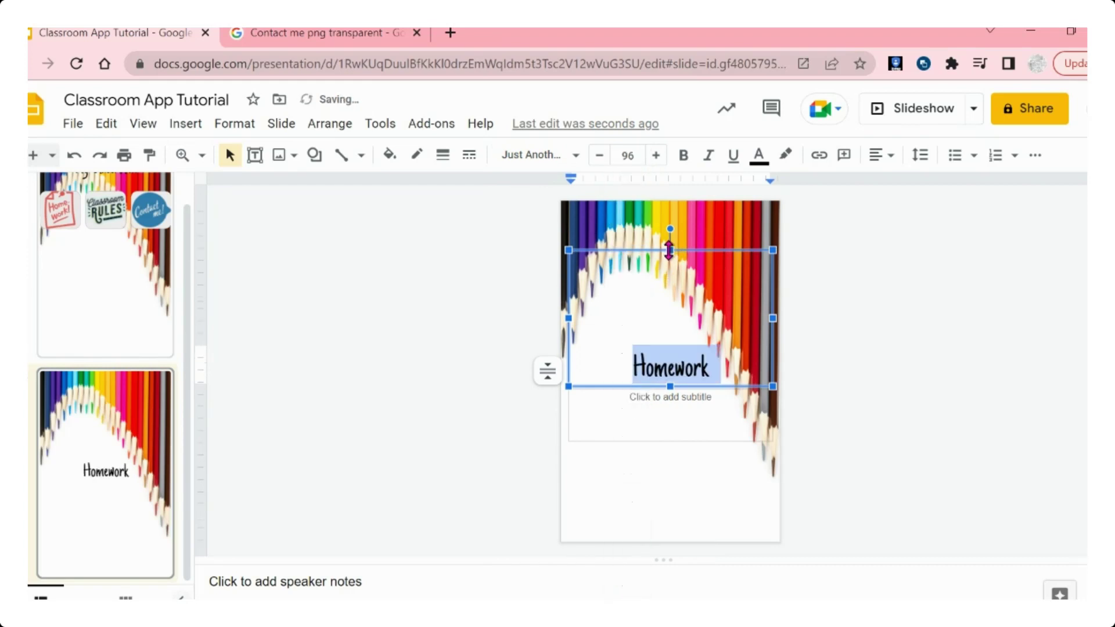
# - Shrink the title box and move it up to the top edge of the slide
pyautogui.moveTo(670, 250); pyautogui.dragTo(672, 338)
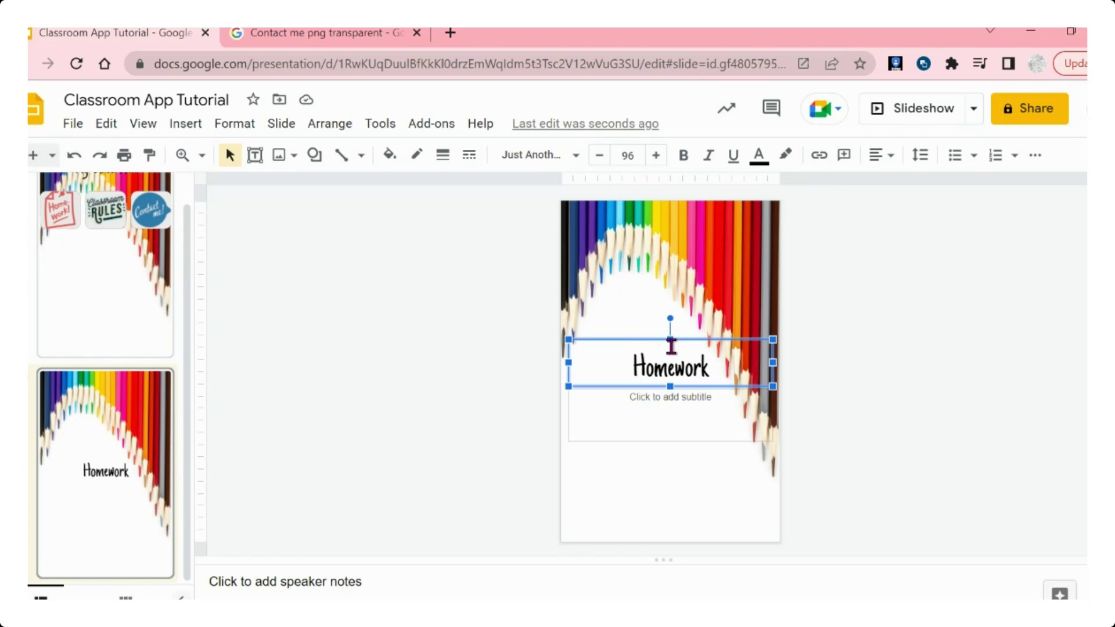
pyautogui.press('Up')
pyautogui.press('Up')
pyautogui.press('Up')
pyautogui.press('Up')
pyautogui.press('Up')
pyautogui.press('Up')
pyautogui.press('Up')
pyautogui.press('Up')
pyautogui.press('Up')
pyautogui.press('Up')
pyautogui.press('Up')
pyautogui.press('Up')
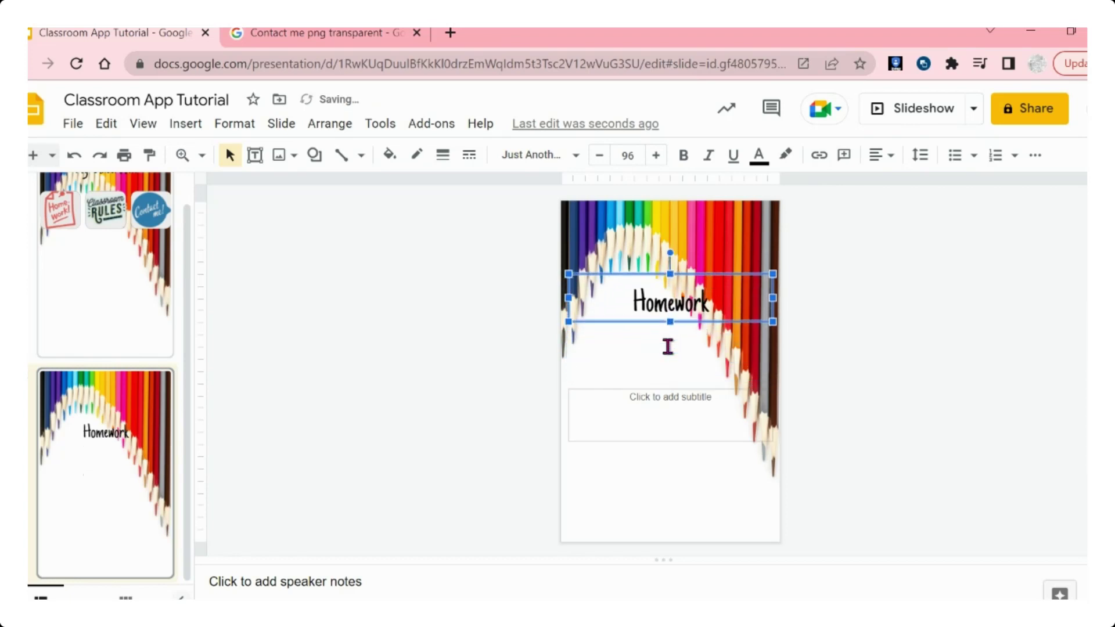
pyautogui.press('Up')
pyautogui.press('Up')
pyautogui.press('Up')
pyautogui.press('Up')
pyautogui.press('Up')
pyautogui.press('Up')
pyautogui.press('Up')
pyautogui.press('Up')
pyautogui.press('Up')
pyautogui.press('Up')
pyautogui.press('Up')
pyautogui.press('Up')
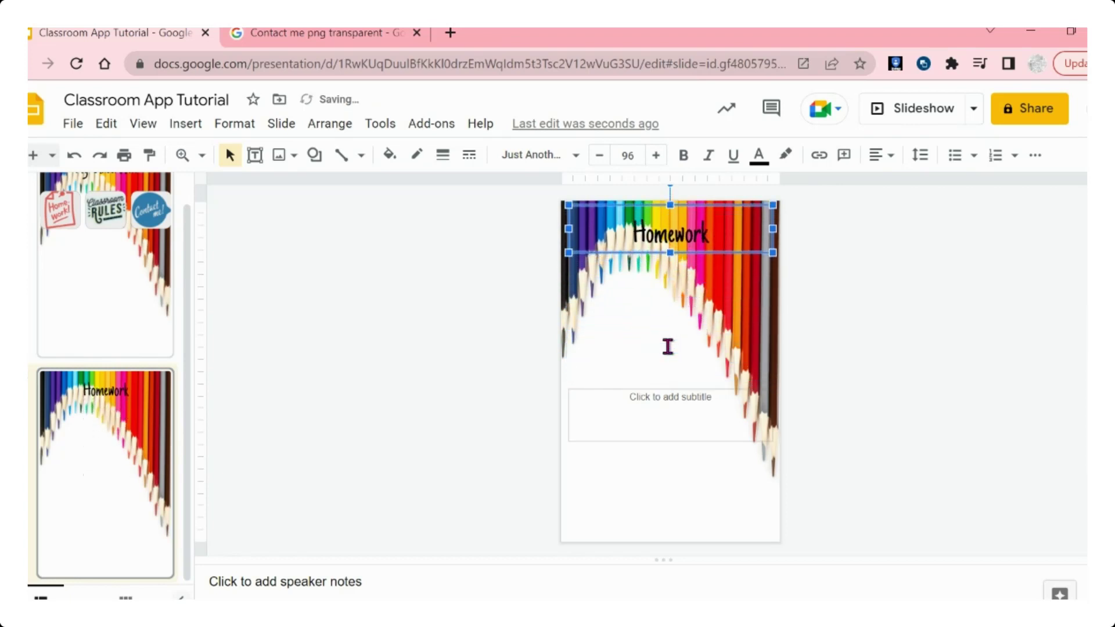
pyautogui.press('Up')
pyautogui.press('Up')
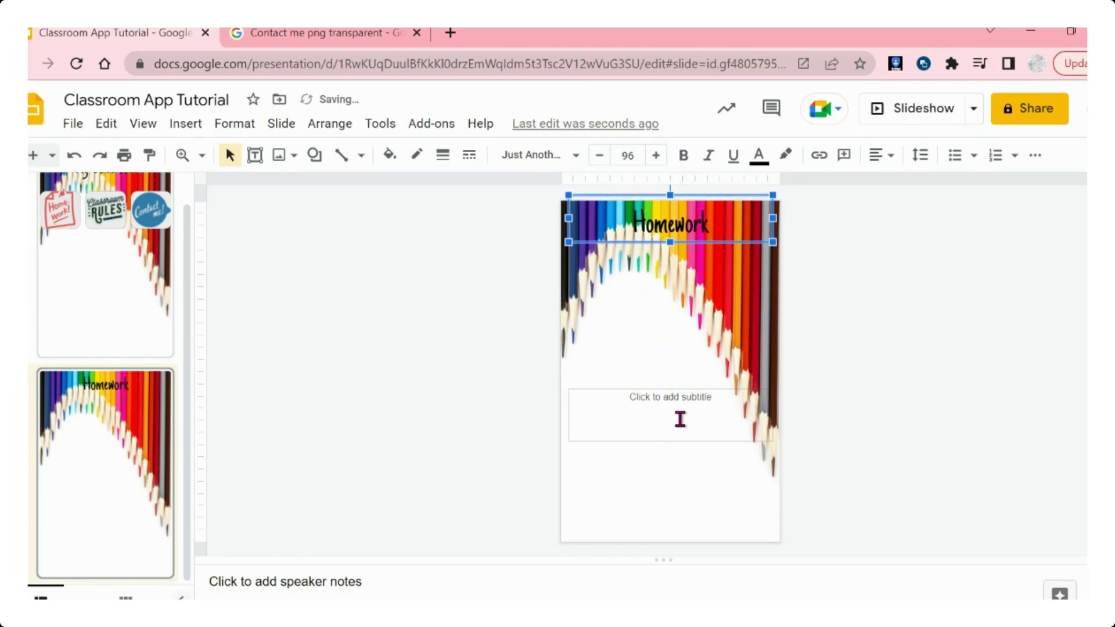
# - Type 'Monday: Complete pages 3-5' in the subtitle box and move it under the title
pyautogui.click(682, 418)
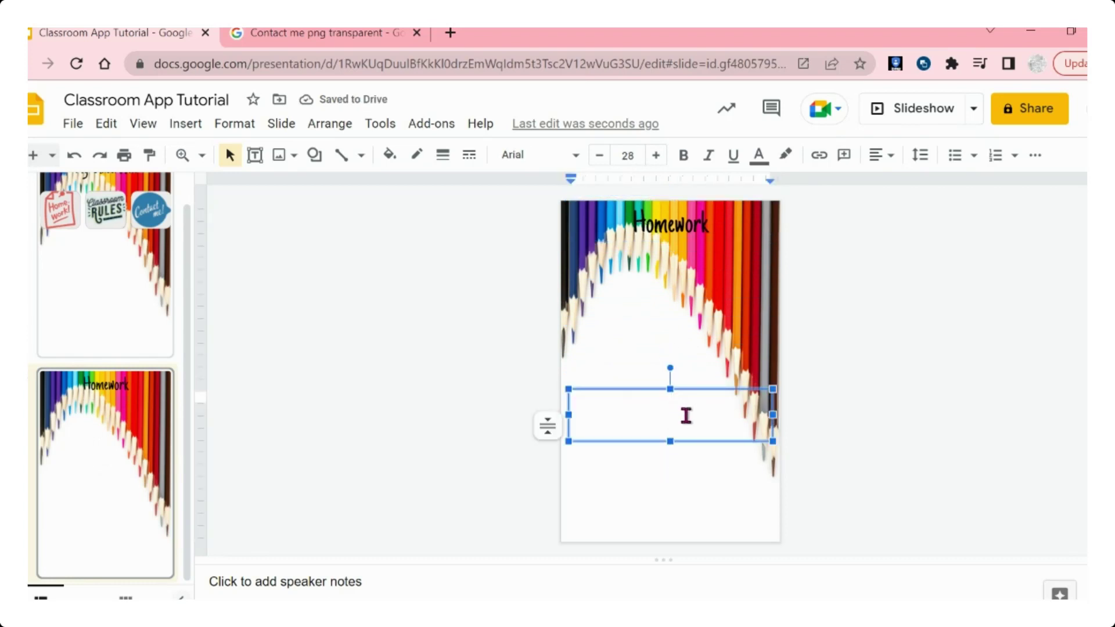
pyautogui.write('Monday')
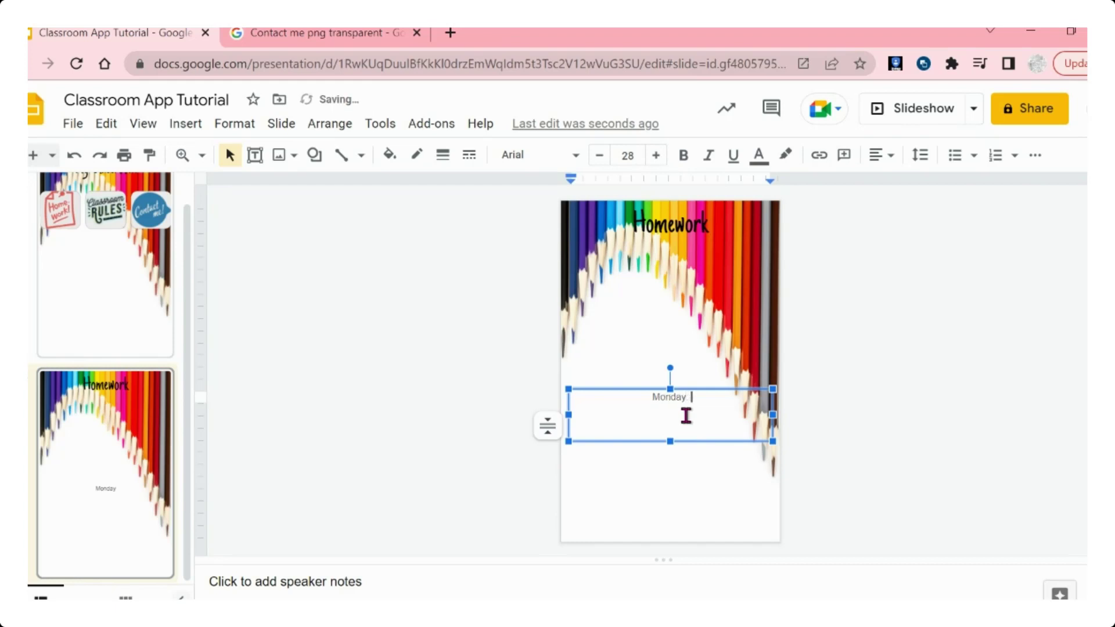
pyautogui.write('Complete pages 3-5')
pyautogui.moveTo(691, 387); pyautogui.dragTo(685, 305)
# - Set the Monday line to Just Another Hand, size 96, and widen its box
pyautogui.tripleClick(685, 304)
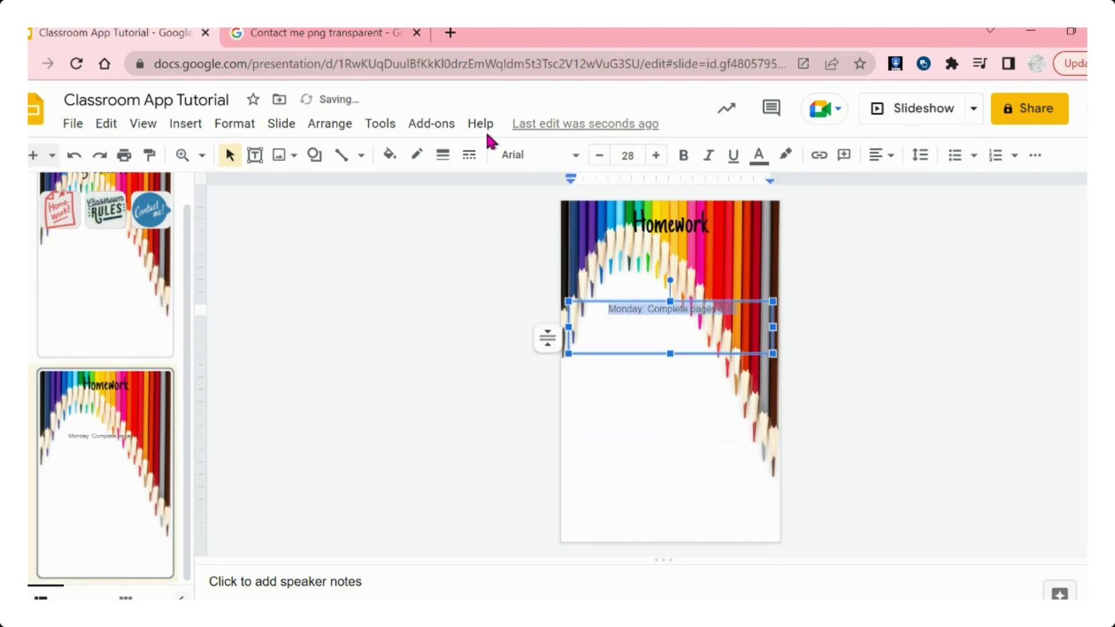
pyautogui.click(577, 163)
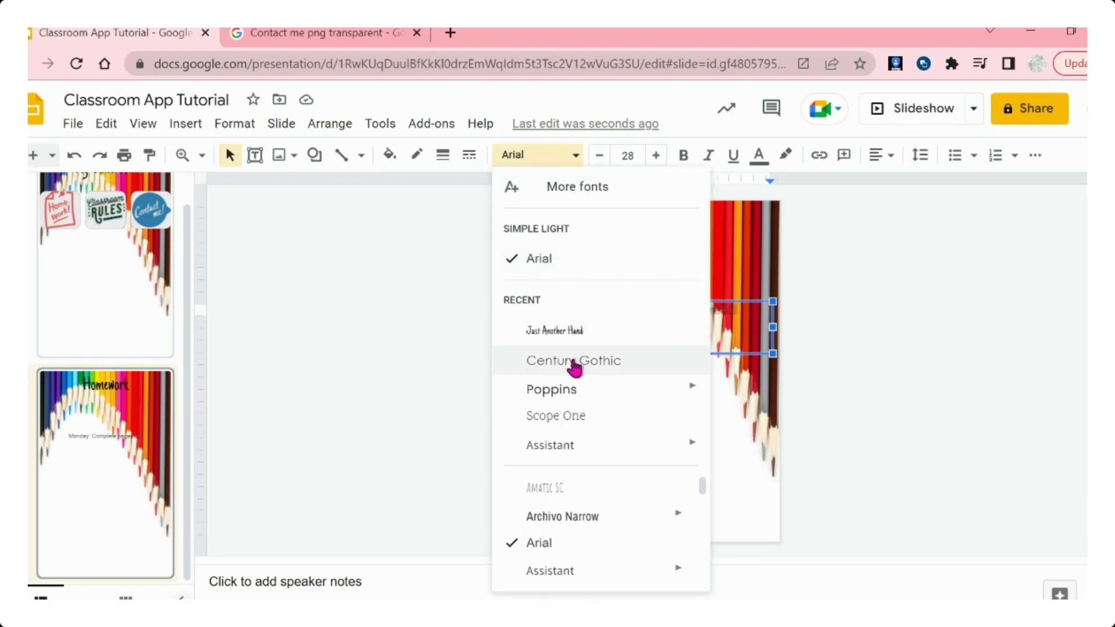
pyautogui.click(570, 343)
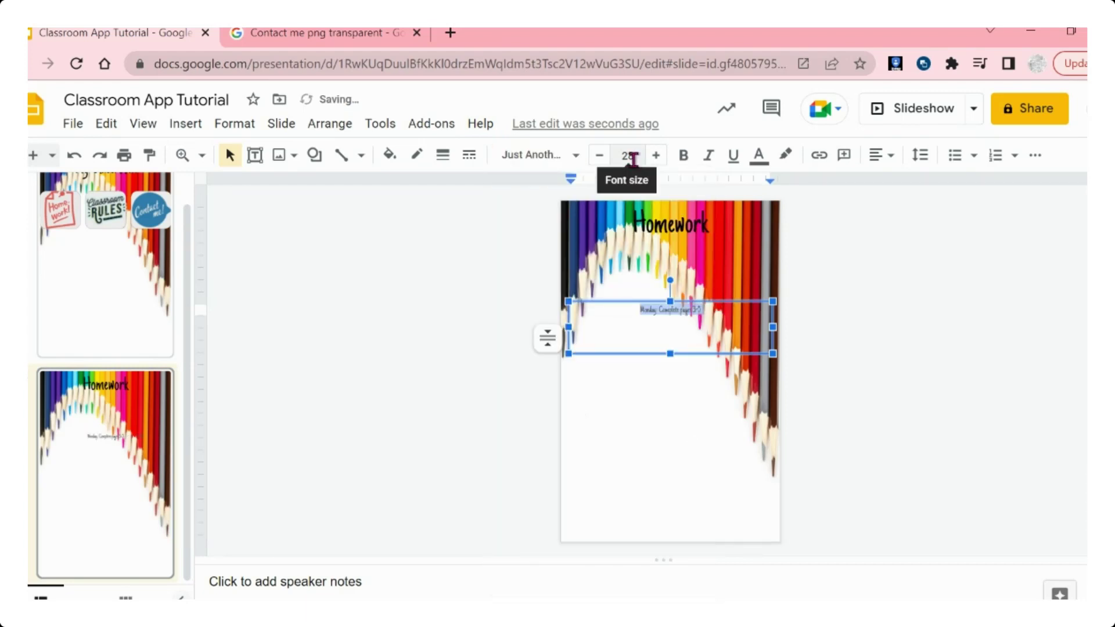
pyautogui.click(627, 155)
pyautogui.click(627, 474)
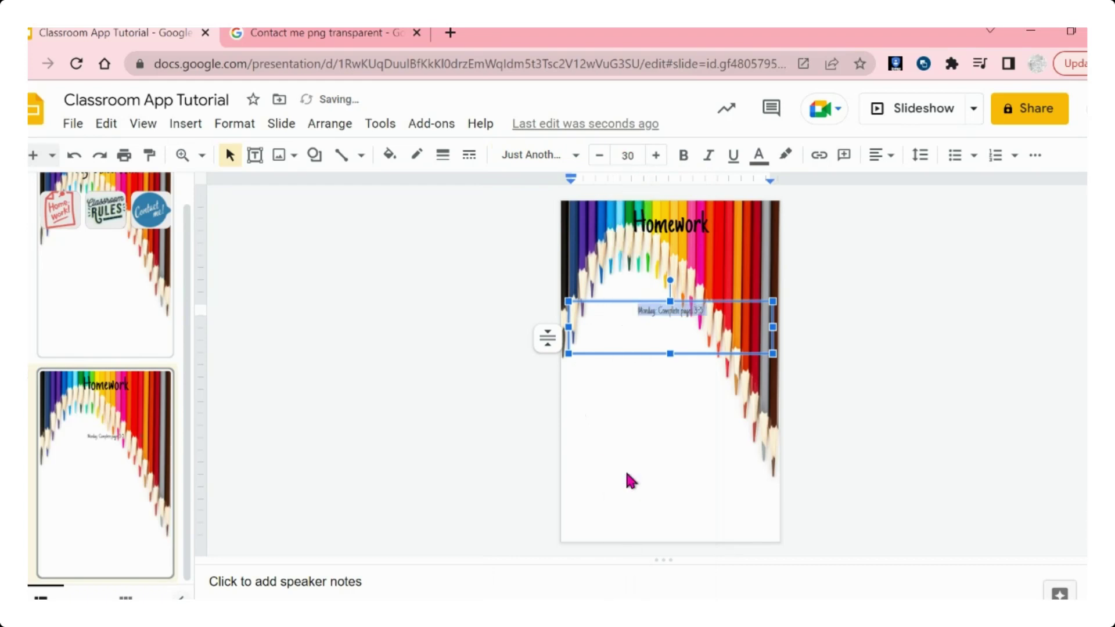
pyautogui.click(632, 156)
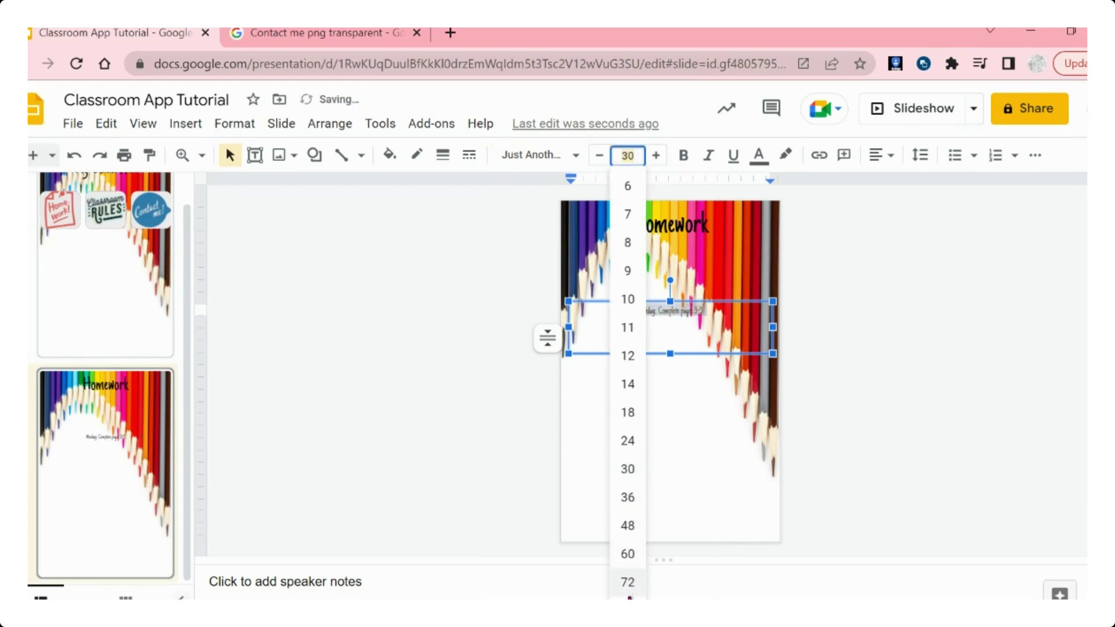
pyautogui.click(627, 597)
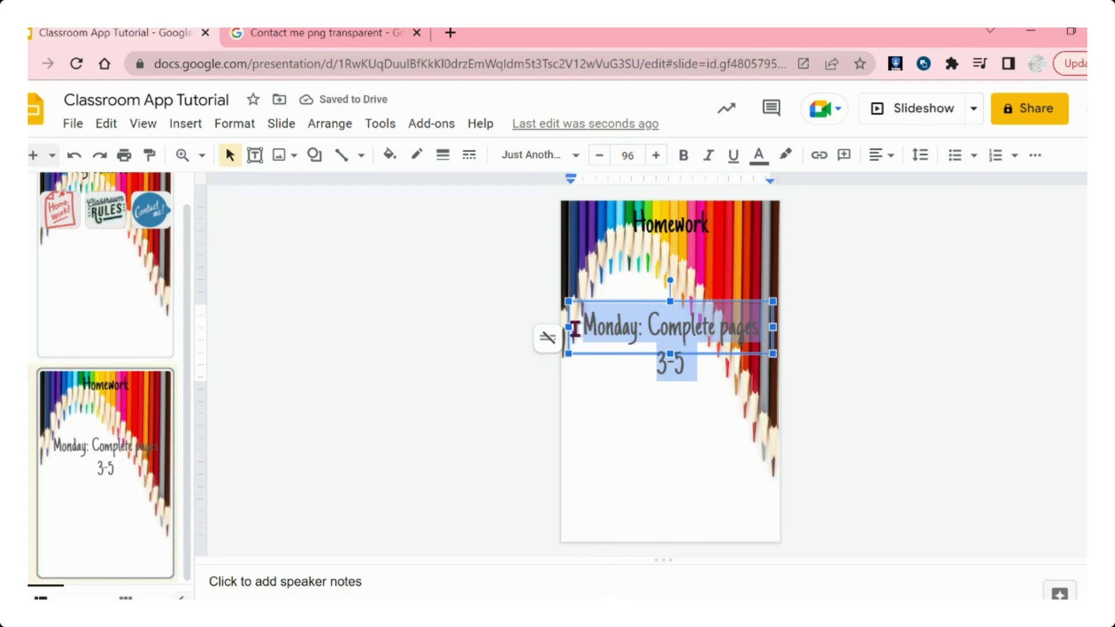
pyautogui.moveTo(568, 327); pyautogui.dragTo(553, 327)
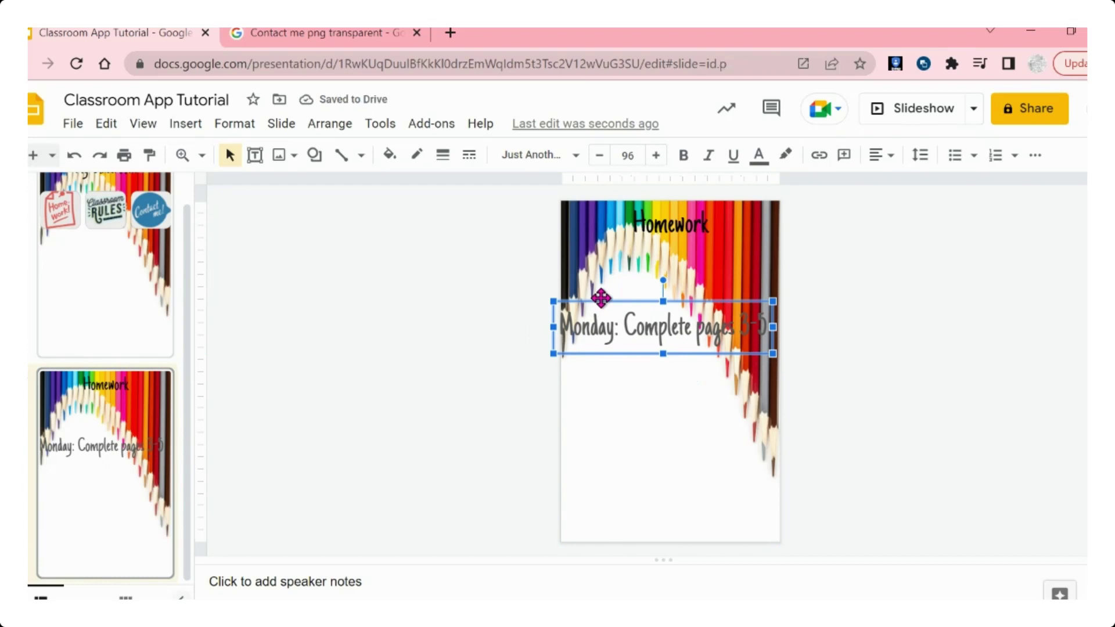
# - Shift the Monday box right, make its text black, and narrow it so 3-5 wraps
pyautogui.press('Escape')
pyautogui.click(105, 273)
pyautogui.click(116, 485)
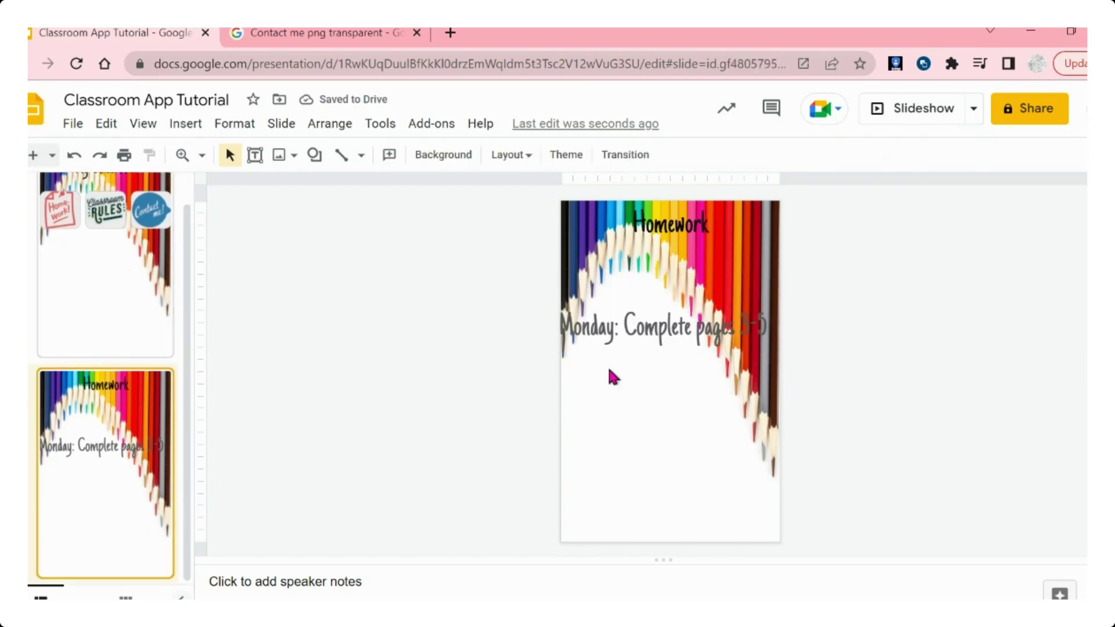
pyautogui.click(656, 332)
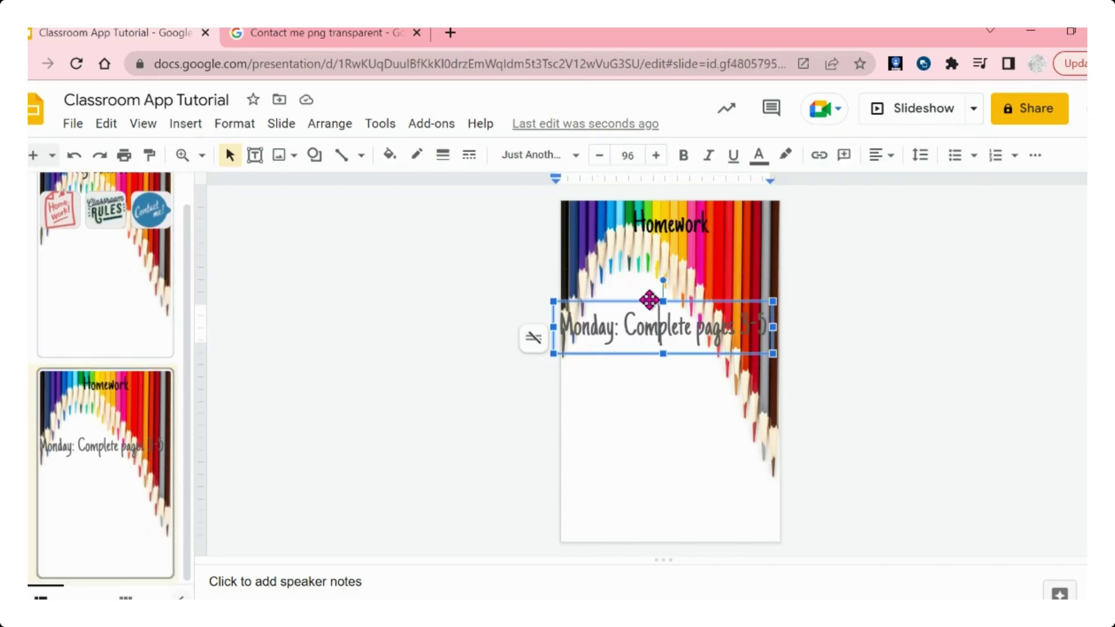
pyautogui.moveTo(650, 301); pyautogui.dragTo(665, 300)
pyautogui.tripleClick(749, 328)
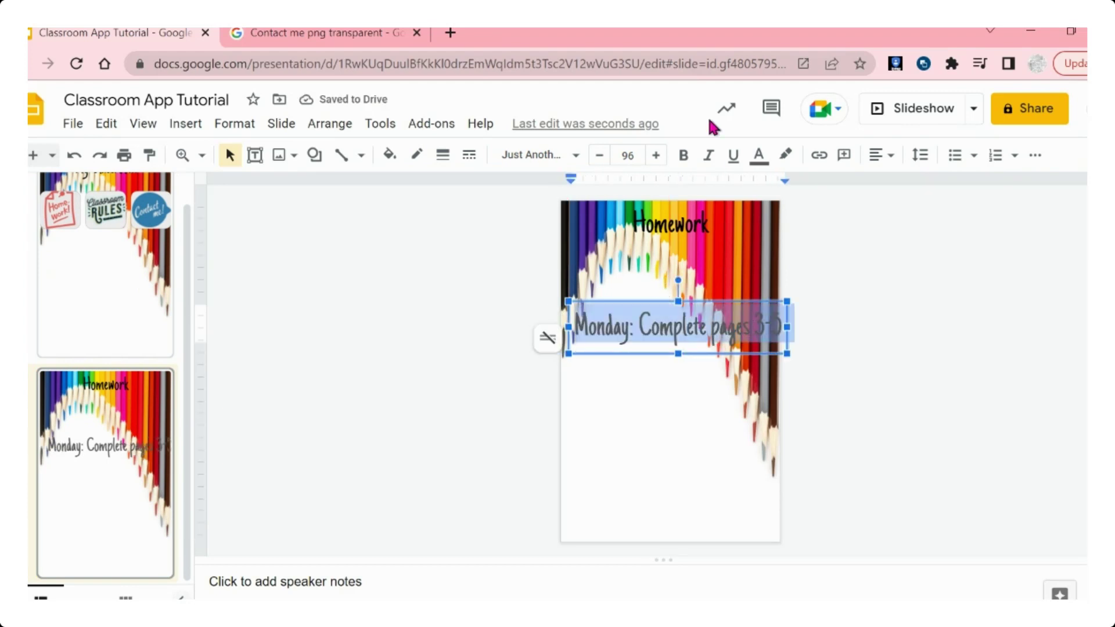
pyautogui.click(758, 156)
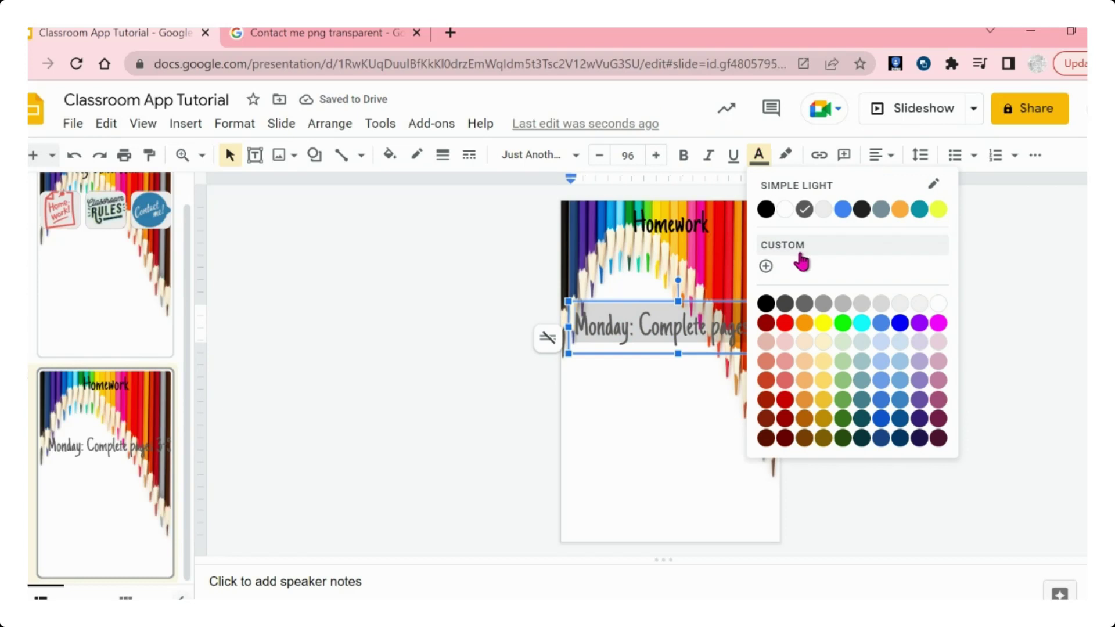
pyautogui.click(768, 210)
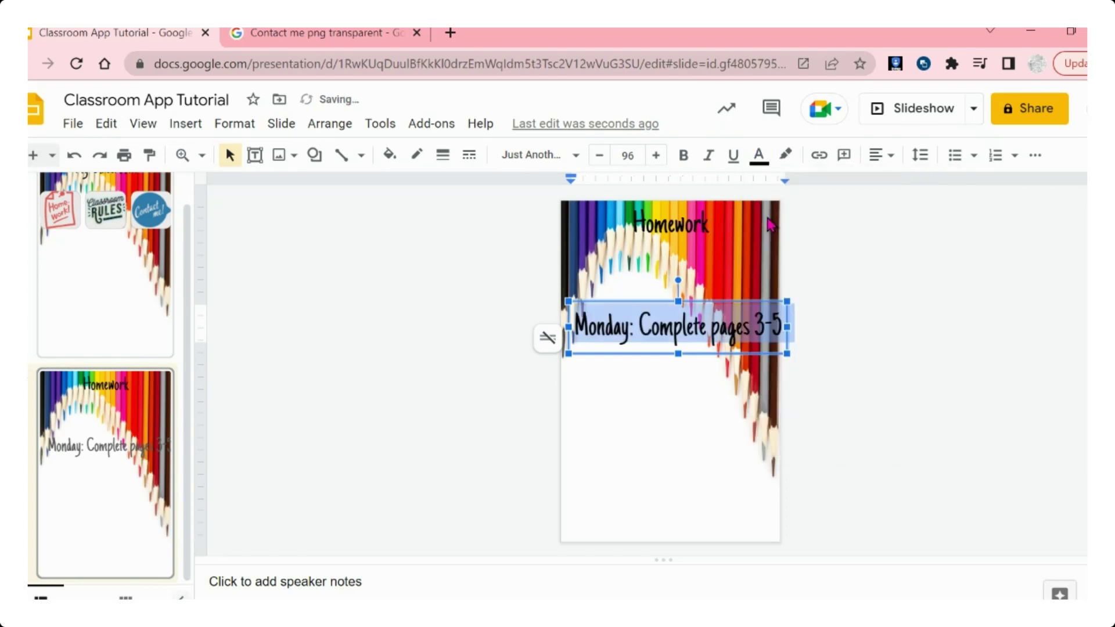
pyautogui.click(783, 328)
pyautogui.moveTo(784, 328); pyautogui.dragTo(778, 328)
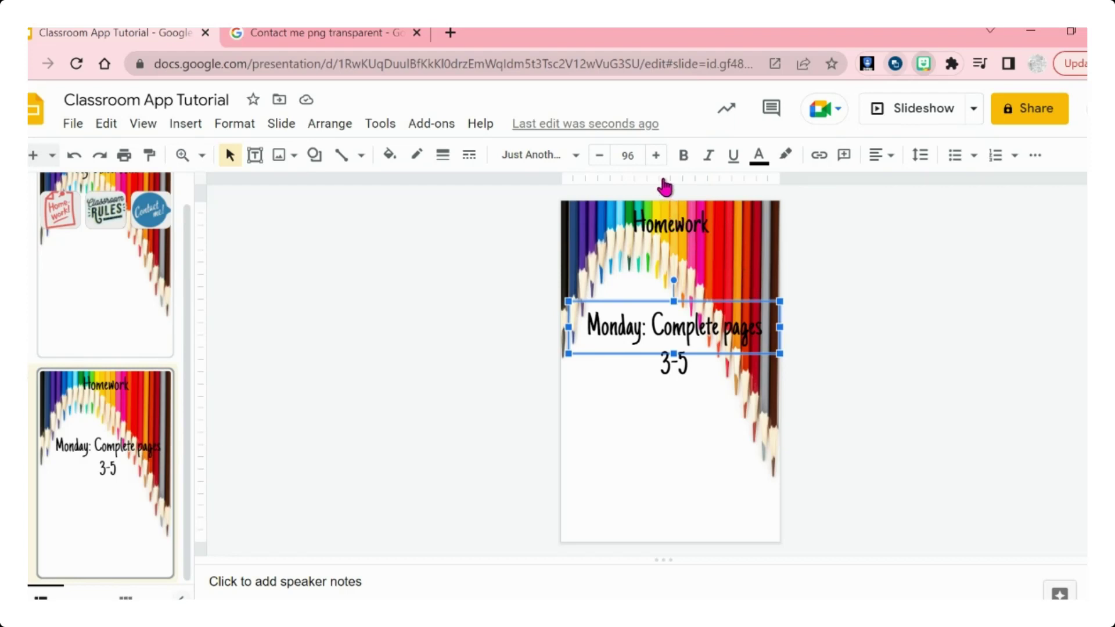
# - Place the reading-girl clip-art with checkmark and books in the Homework slide's bottom-right corner
pyautogui.moveTo(603, 457); pyautogui.dragTo(753, 506)
pyautogui.click(660, 490)
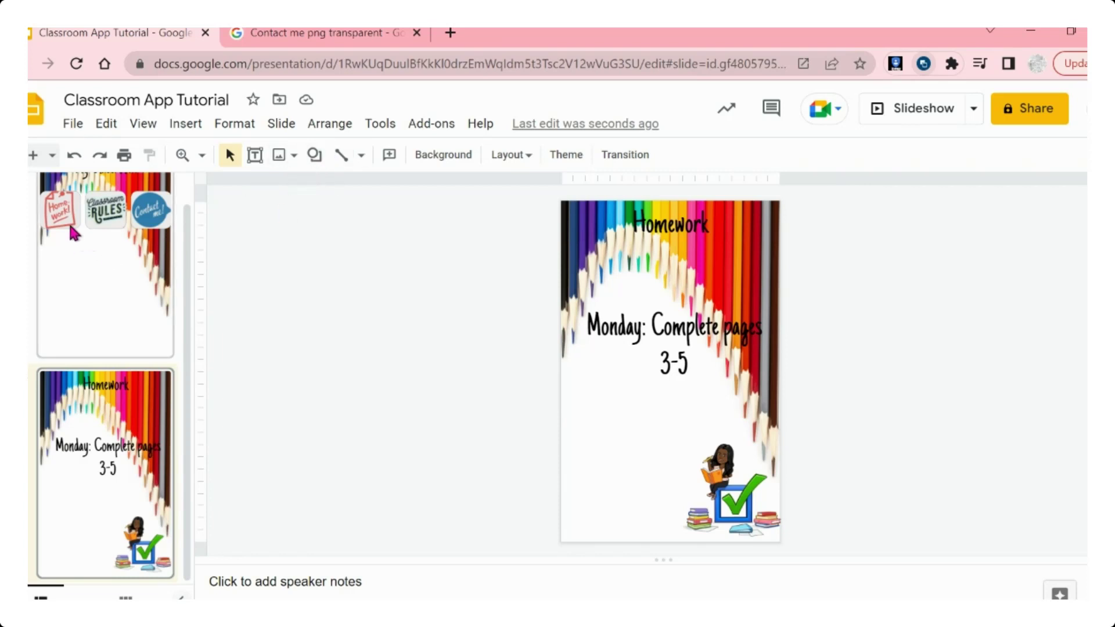
# - Draw a rectangle shape covering the whole Homework slide
pyautogui.click(316, 156)
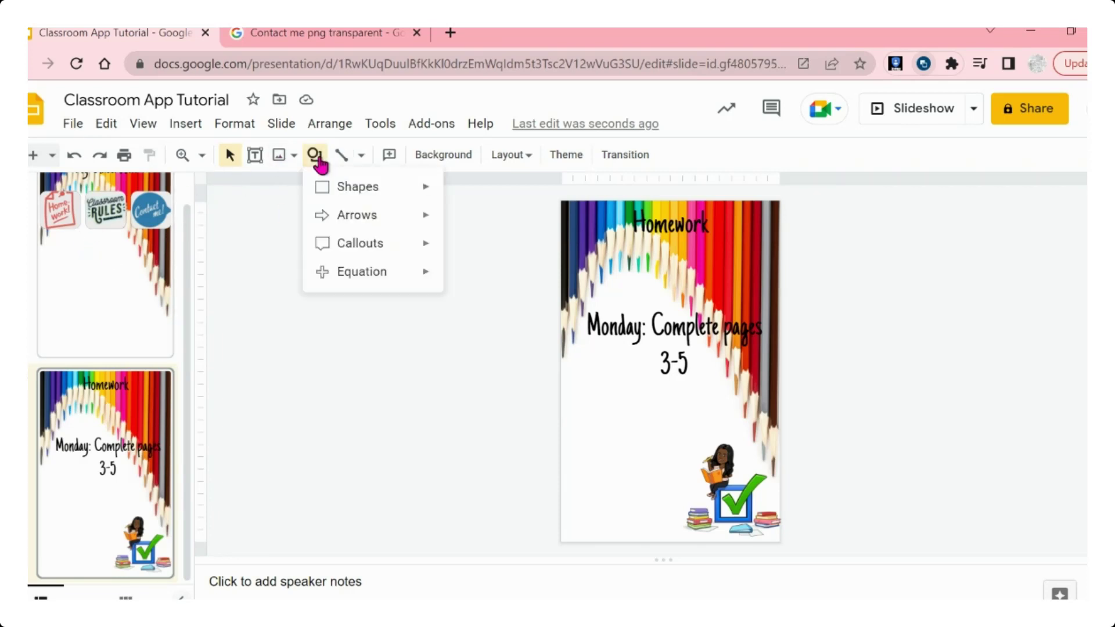
pyautogui.moveTo(353, 187)
pyautogui.click(455, 193)
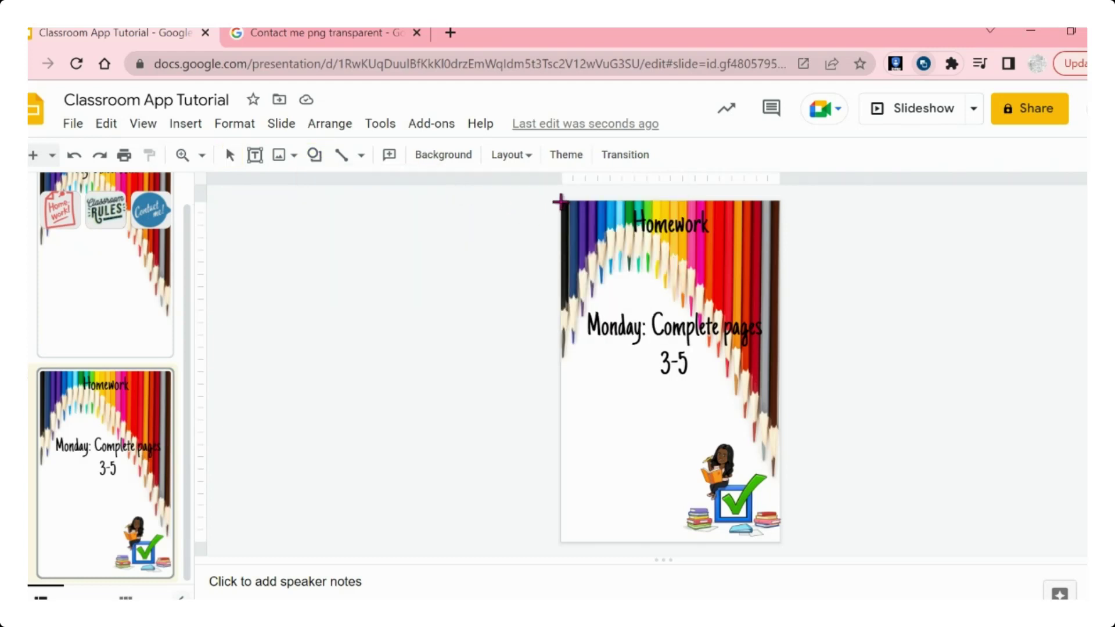
pyautogui.moveTo(560, 201); pyautogui.dragTo(781, 537)
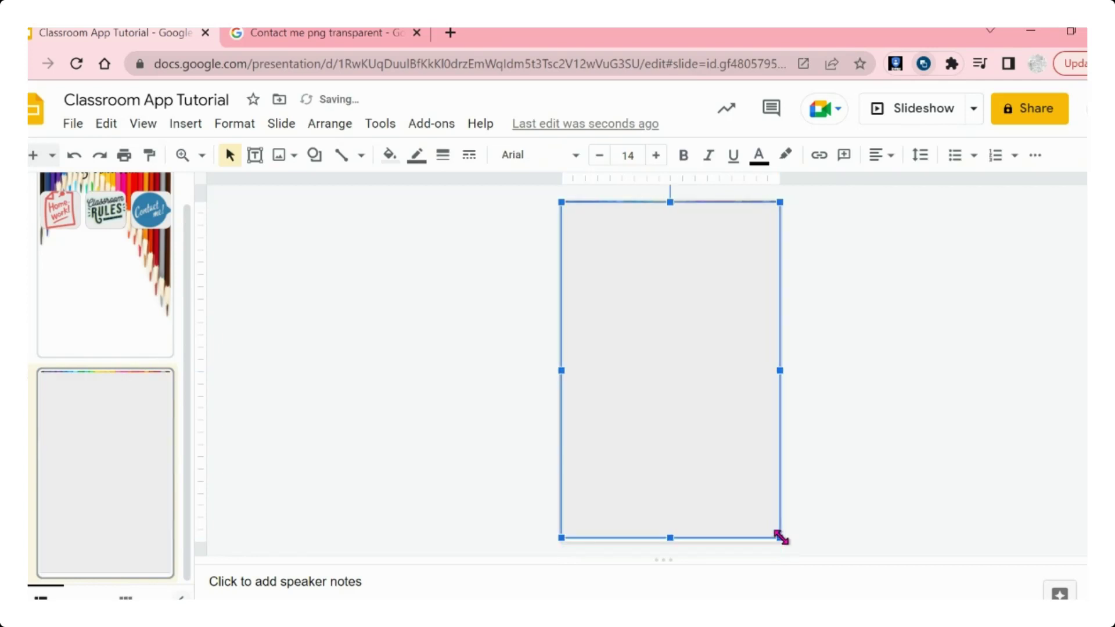
# - Give the rectangle a transparent fill and a purple, dotted, 8px border
pyautogui.click(389, 154)
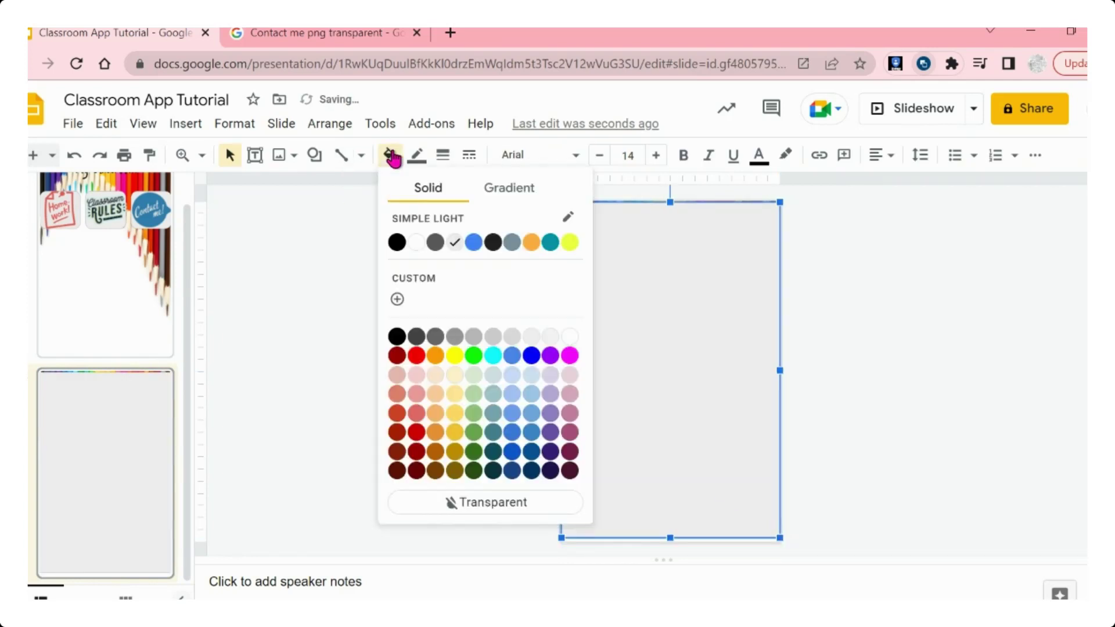
pyautogui.click(511, 505)
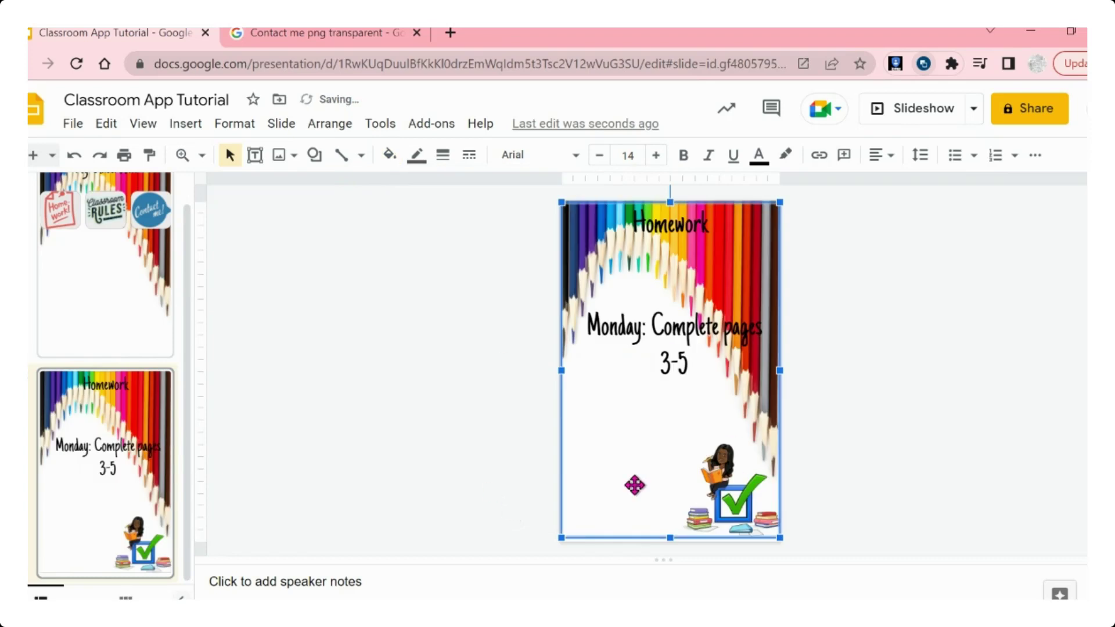
pyautogui.click(416, 156)
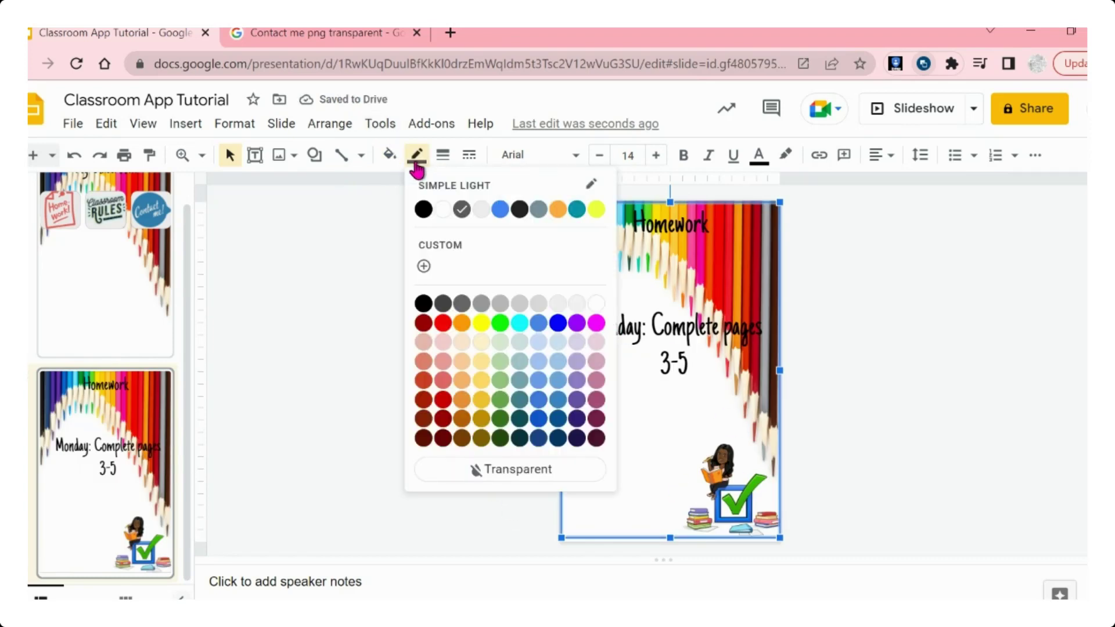
pyautogui.click(577, 324)
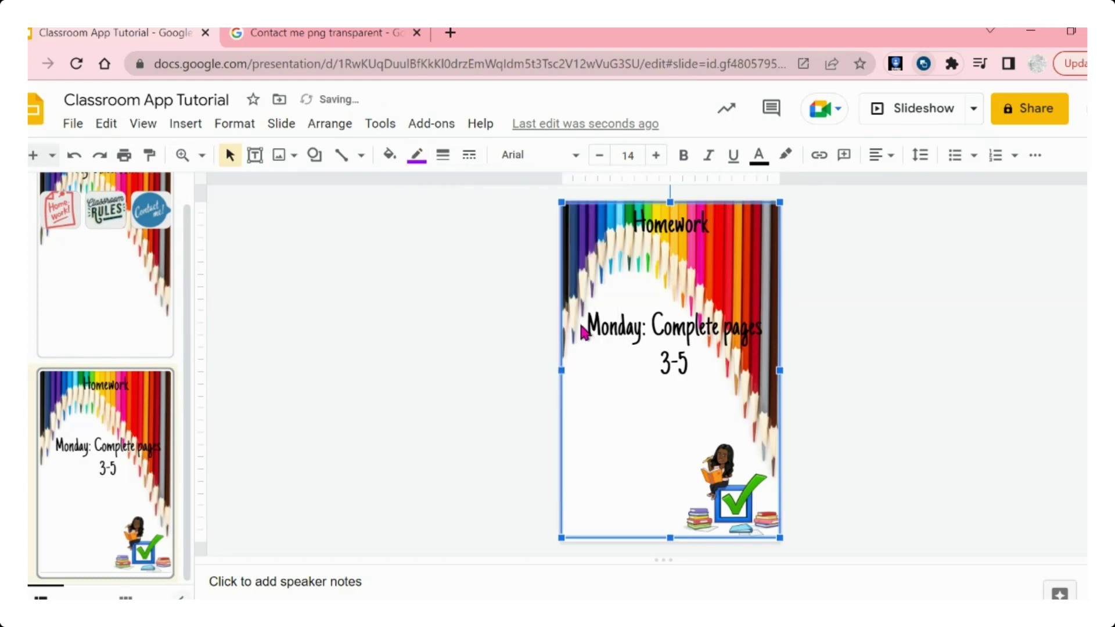
pyautogui.click(469, 157)
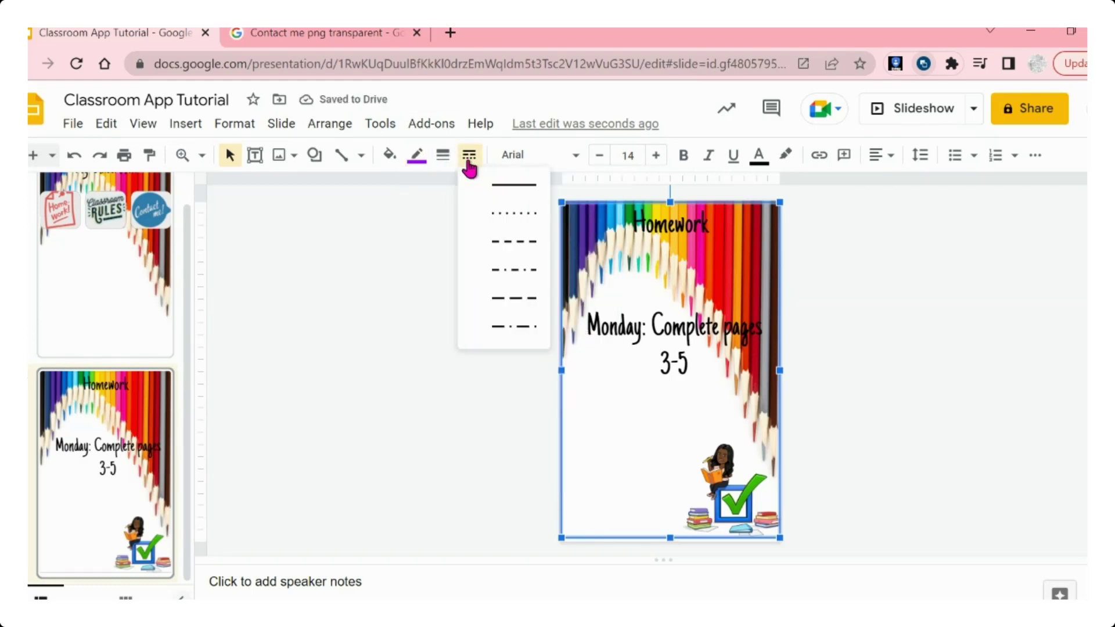
pyautogui.click(510, 214)
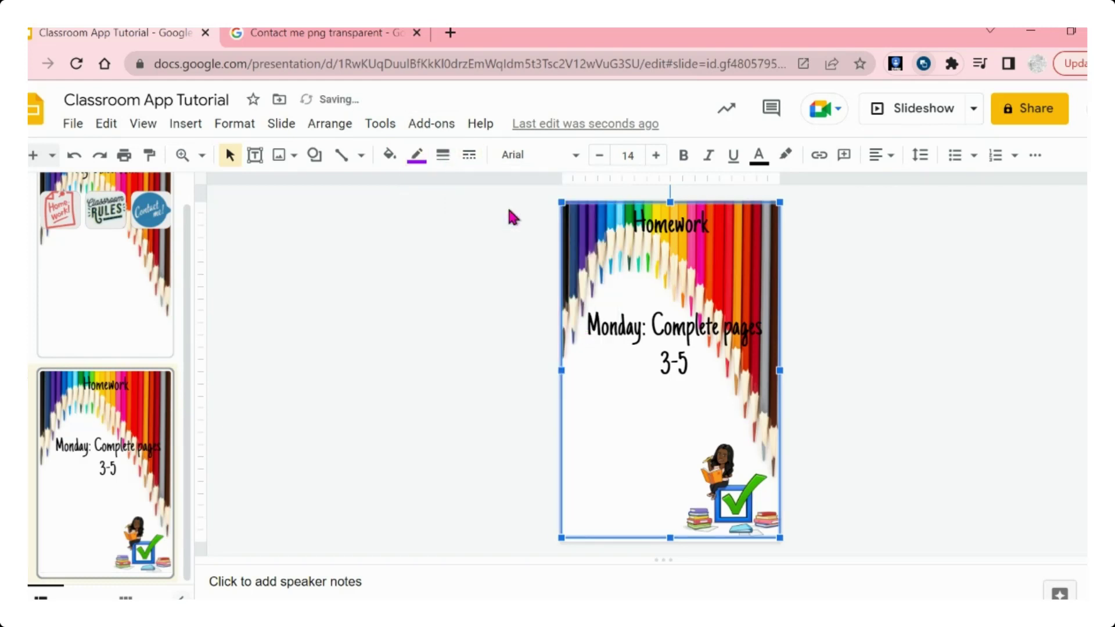
pyautogui.click(454, 157)
pyautogui.click(471, 300)
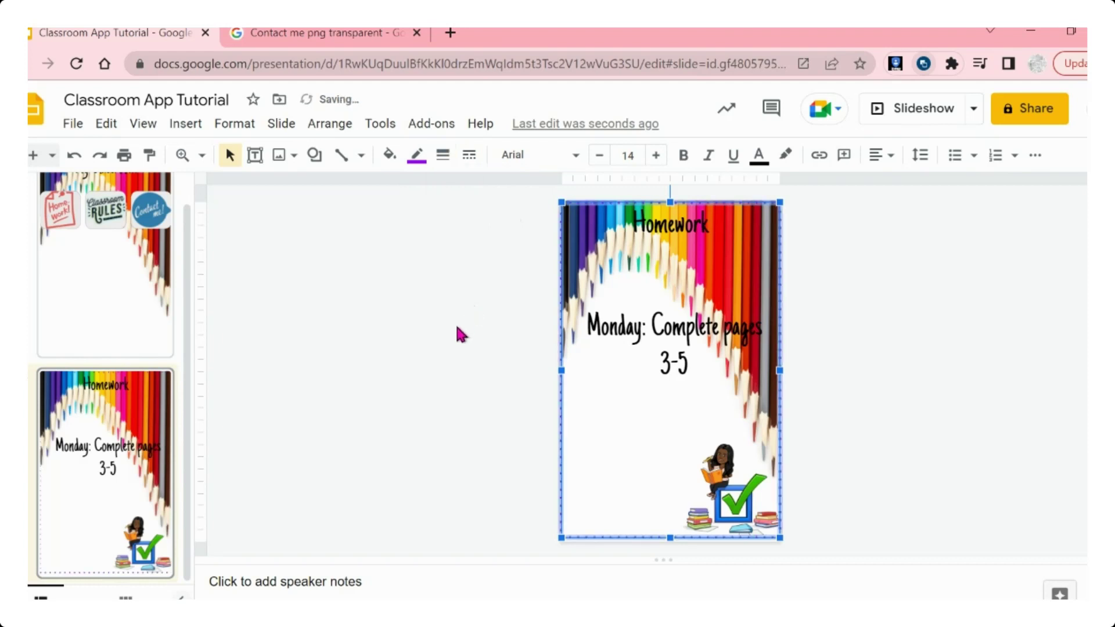
# - Stretch the dotted border rectangle to reach the slide's bottom-right corner
pyautogui.click(456, 327)
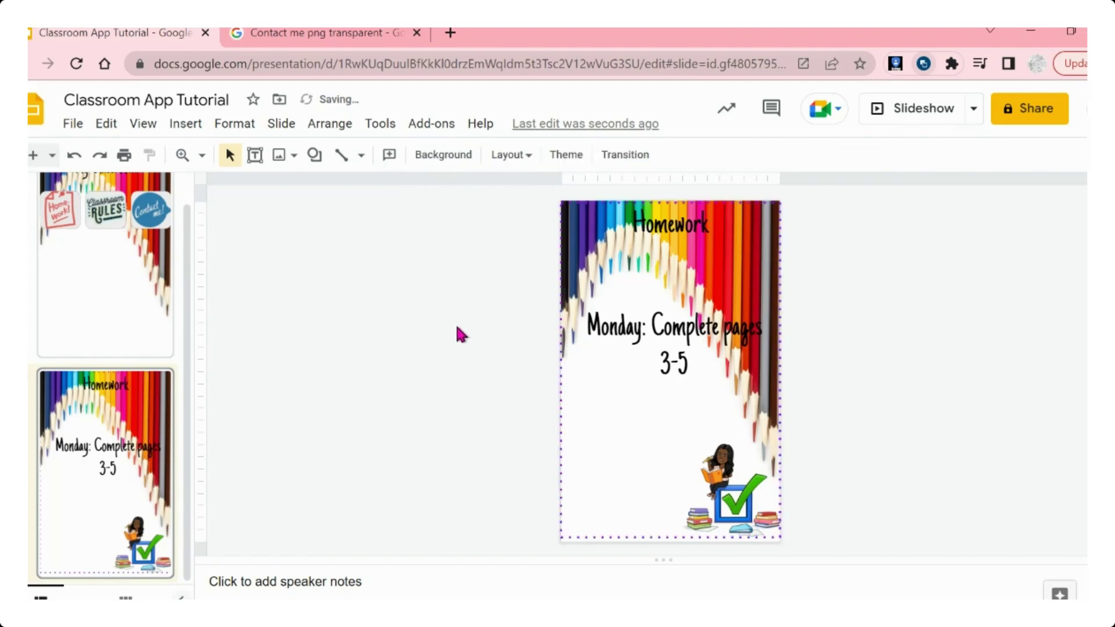
pyautogui.click(669, 538)
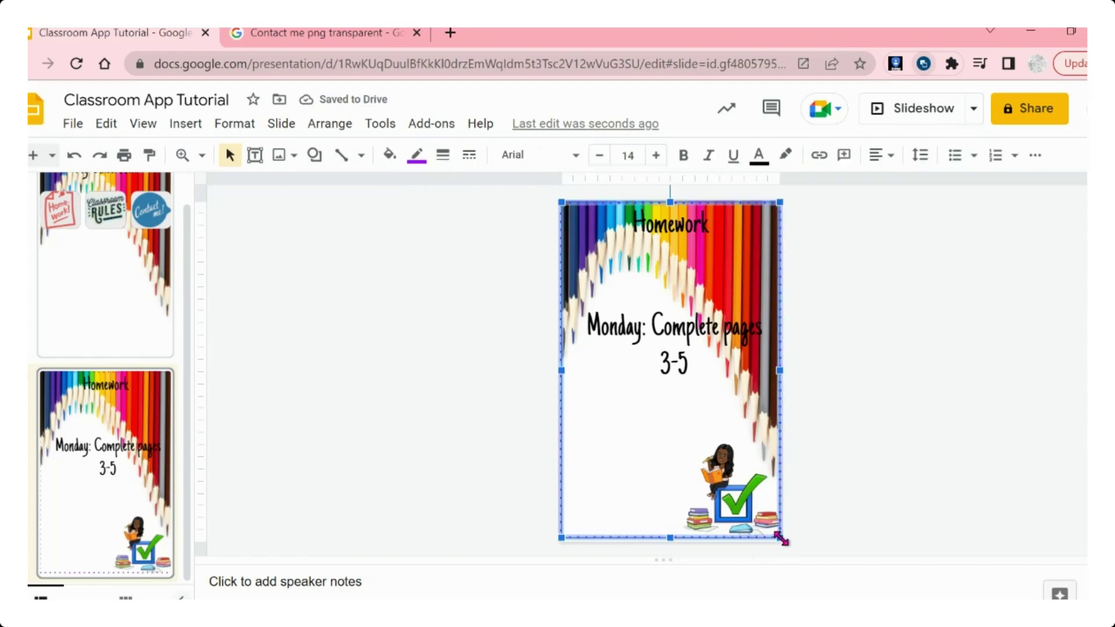
pyautogui.moveTo(779, 537); pyautogui.dragTo(783, 547)
pyautogui.click(841, 514)
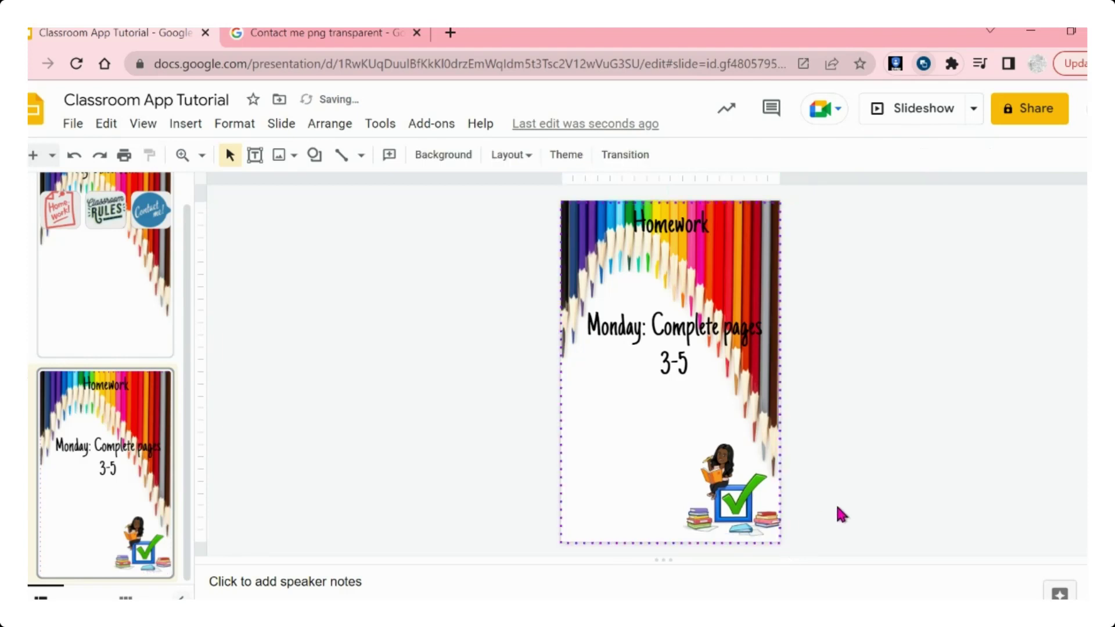
pyautogui.click(714, 542)
pyautogui.press('Escape')
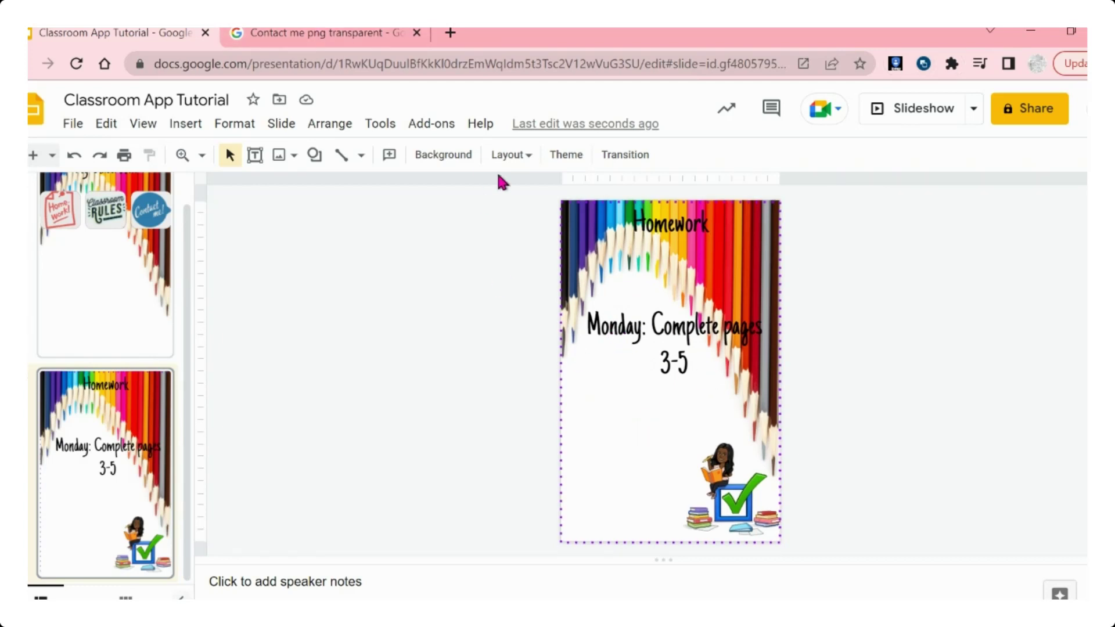
# - Run a Google Images search for 'Home png transparent'
pyautogui.click(307, 36)
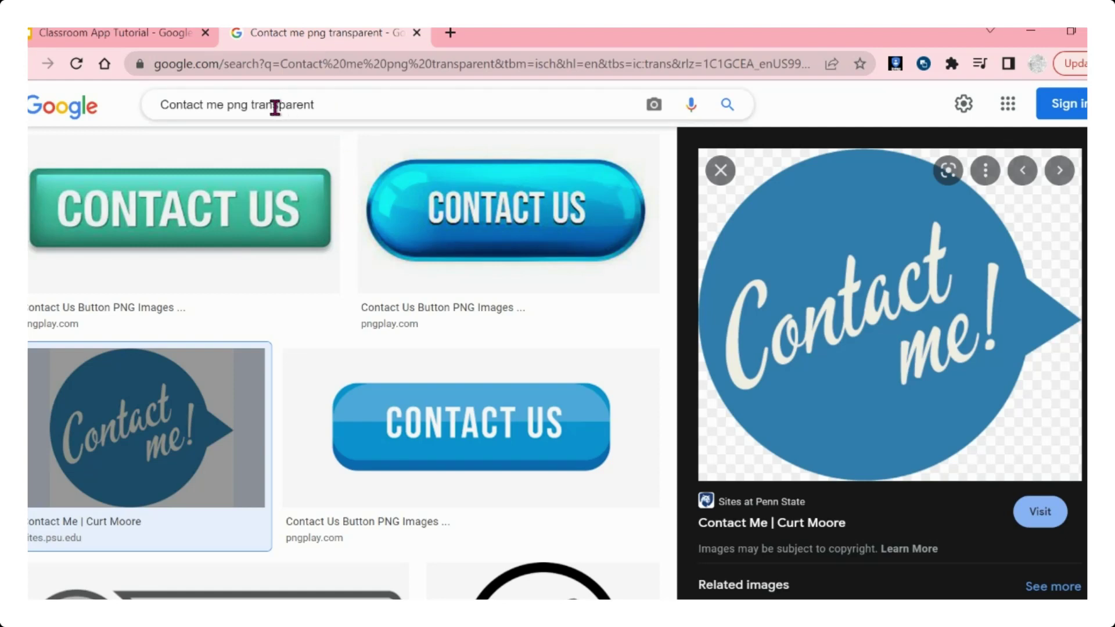
pyautogui.moveTo(220, 108); pyautogui.dragTo(142, 105)
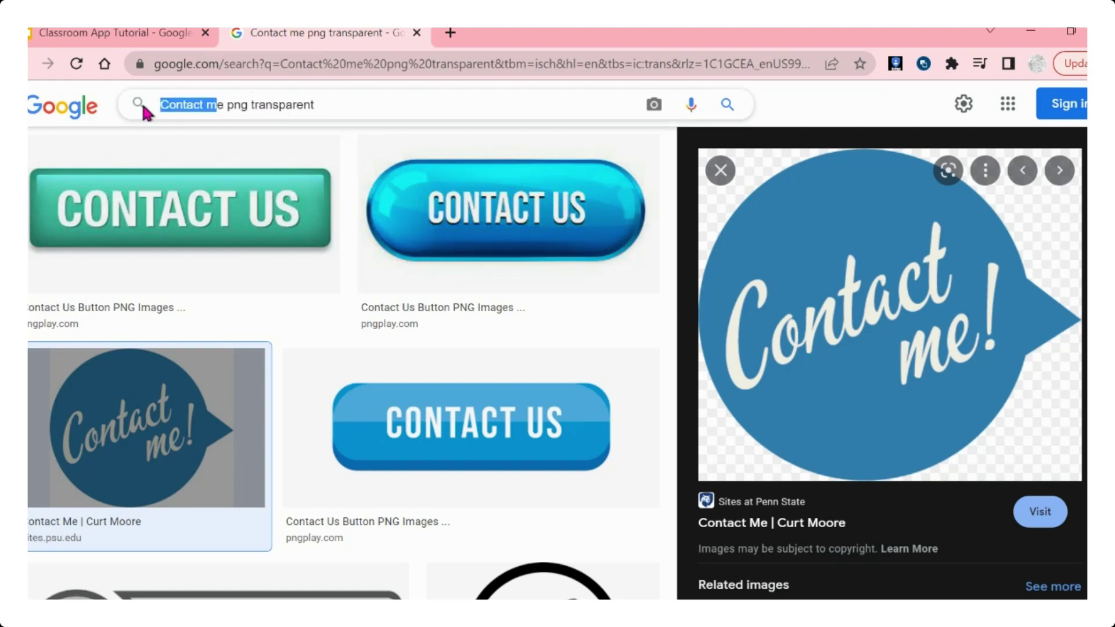
pyautogui.press('BackSpace')
pyautogui.press('Delete')
pyautogui.write('Home')
pyautogui.press('Return')
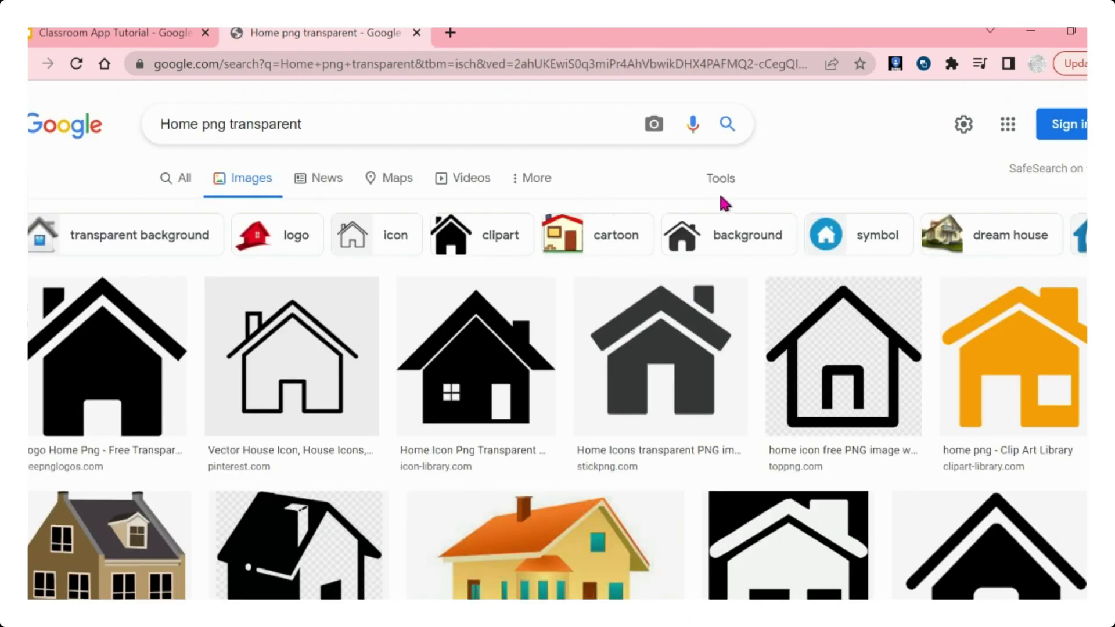
# - Filter the image results to Color: Transparent and browse them
pyautogui.click(721, 185)
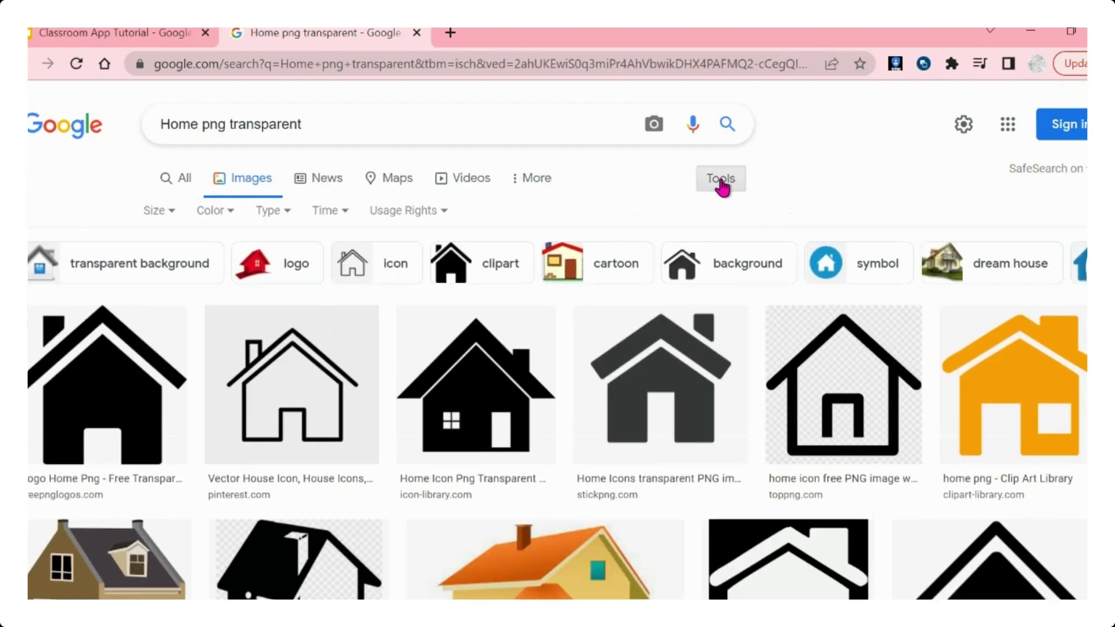
pyautogui.click(227, 214)
pyautogui.click(258, 299)
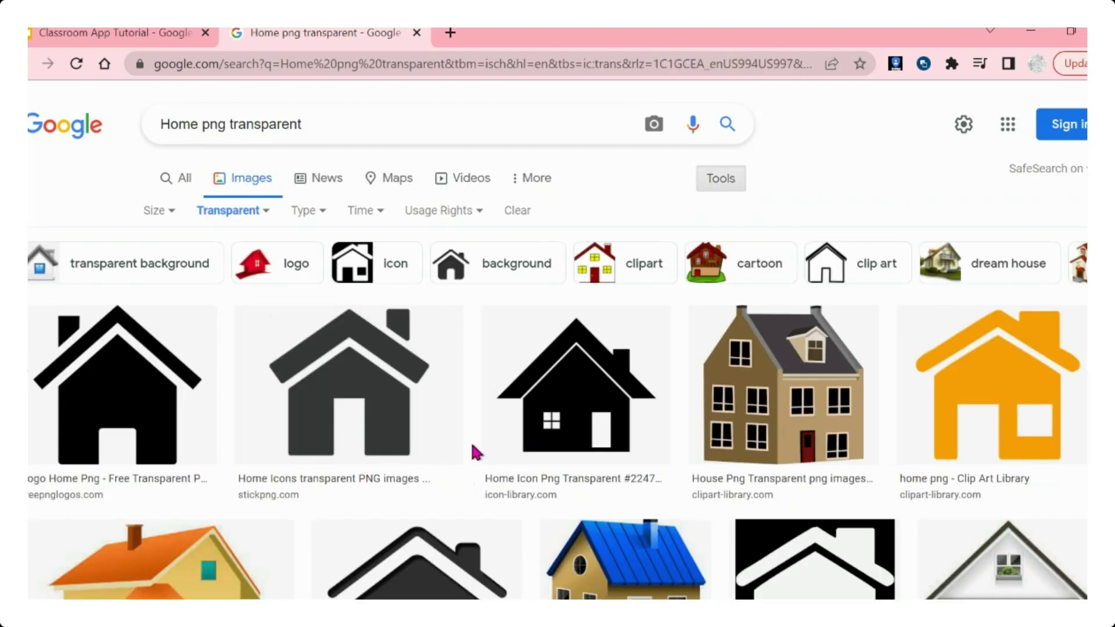
pyautogui.scroll(-3, 472, 452)
pyautogui.scroll(-4, 439, 381)
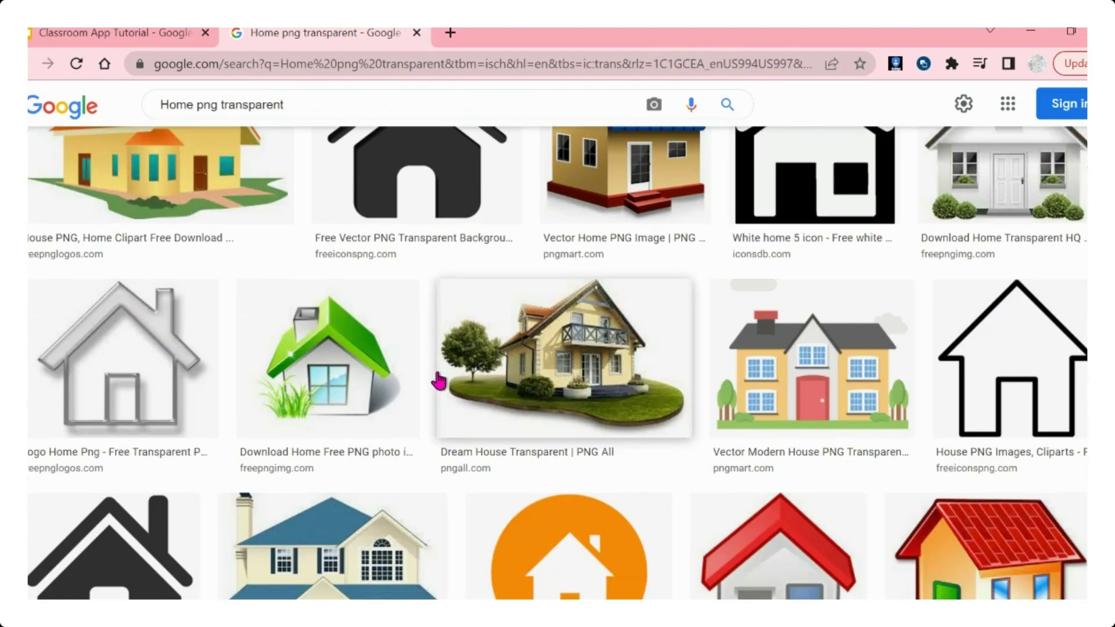
pyautogui.scroll(-2, 438, 380)
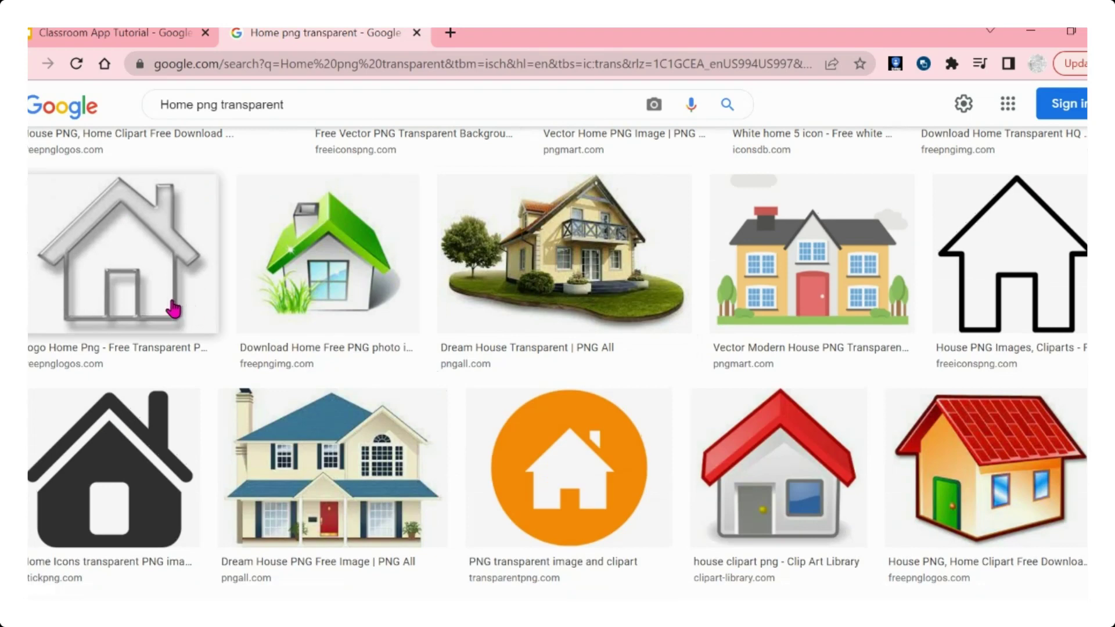
pyautogui.scroll(8, 511, 404)
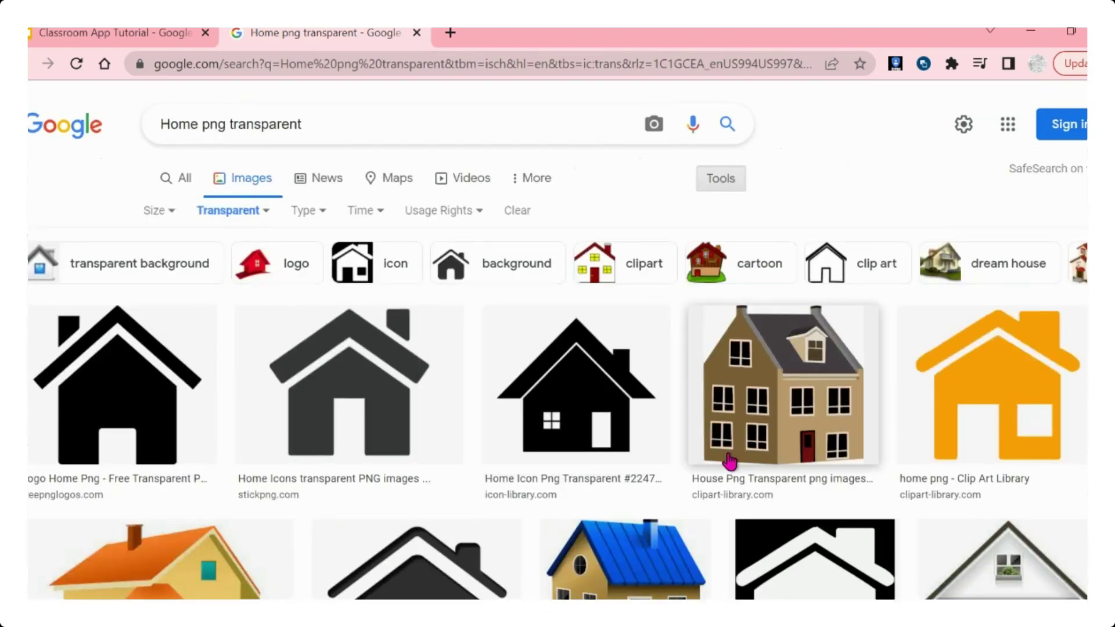
# - Preview the black house icon, save it, and return to the Classroom App Tutorial slides
pyautogui.click(917, 394)
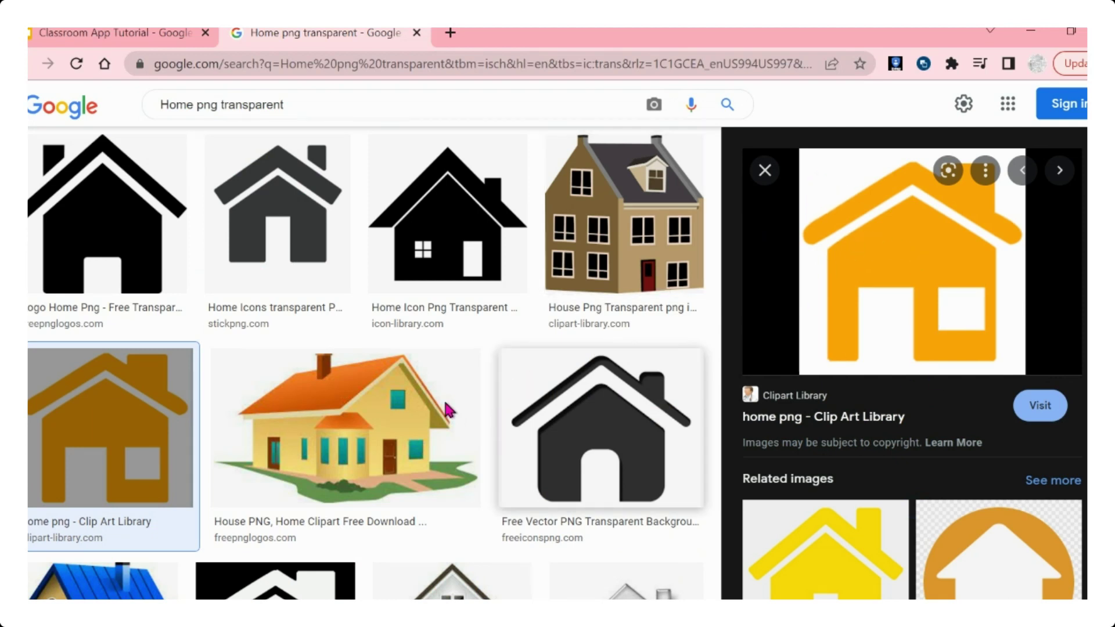
pyautogui.scroll(3, 124, 391)
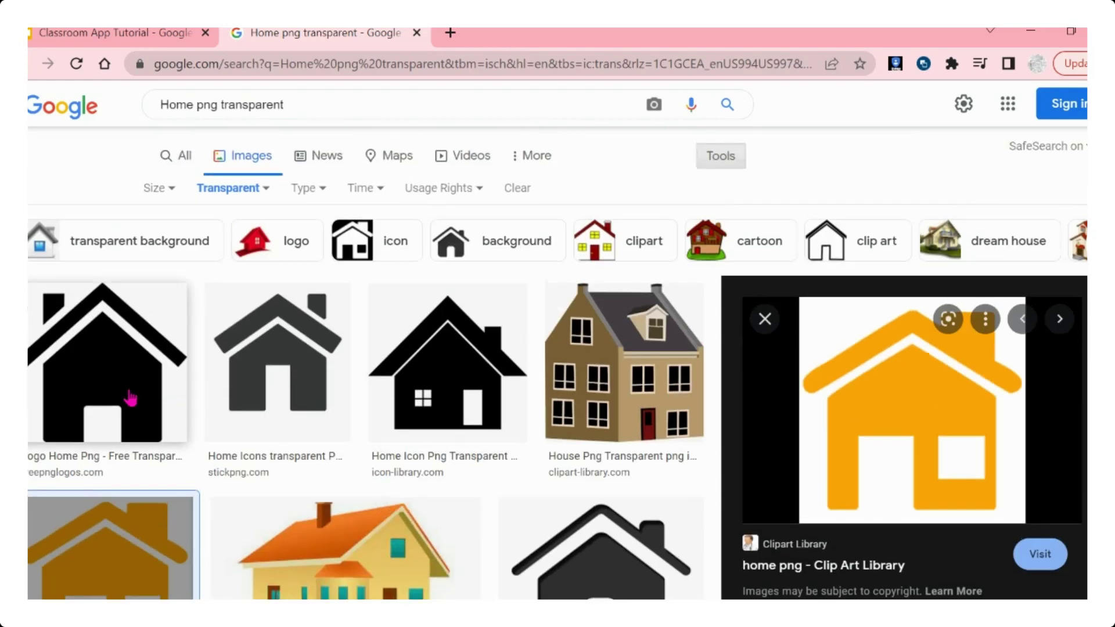
pyautogui.click(119, 397)
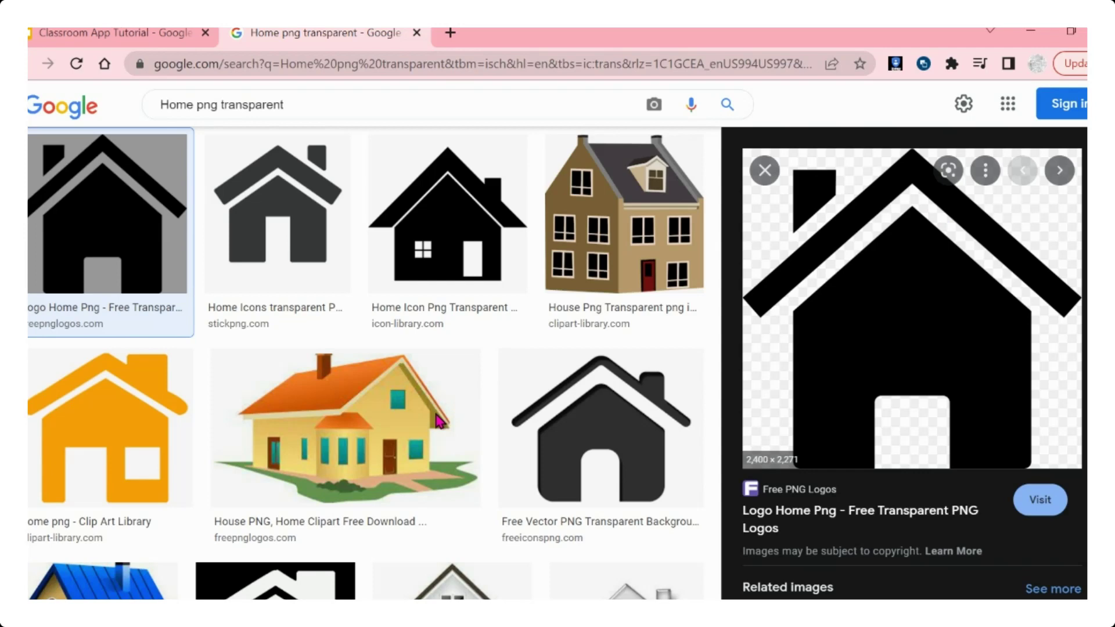
pyautogui.click(134, 34)
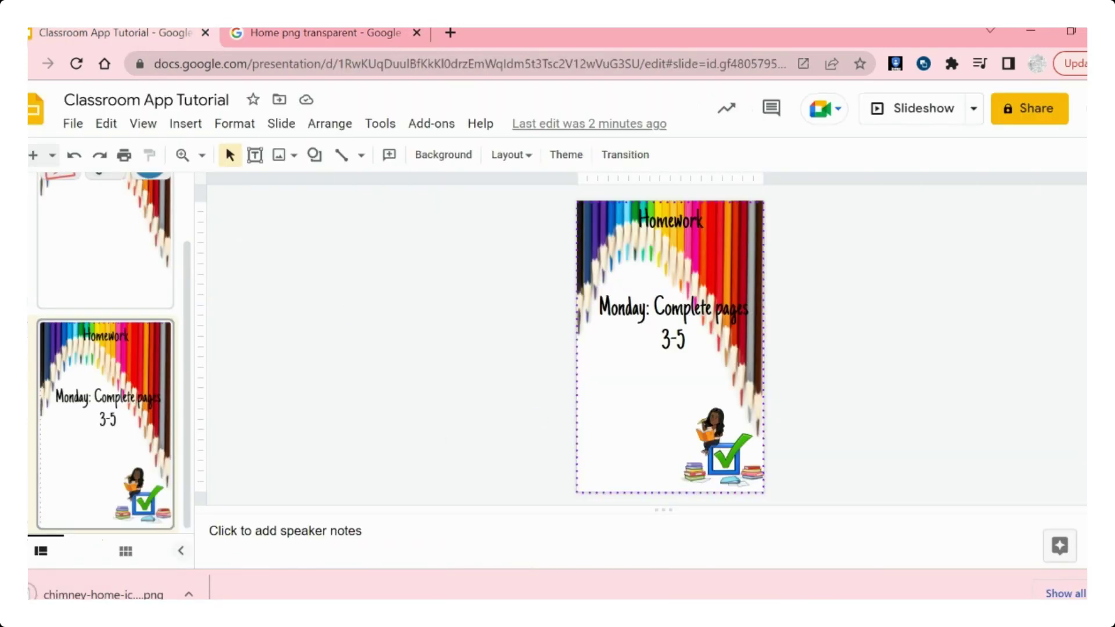
# - Drop the house icon onto the Homework slide, shrink it, and move it bottom-left
pyautogui.moveTo(98, 593); pyautogui.dragTo(633, 454)
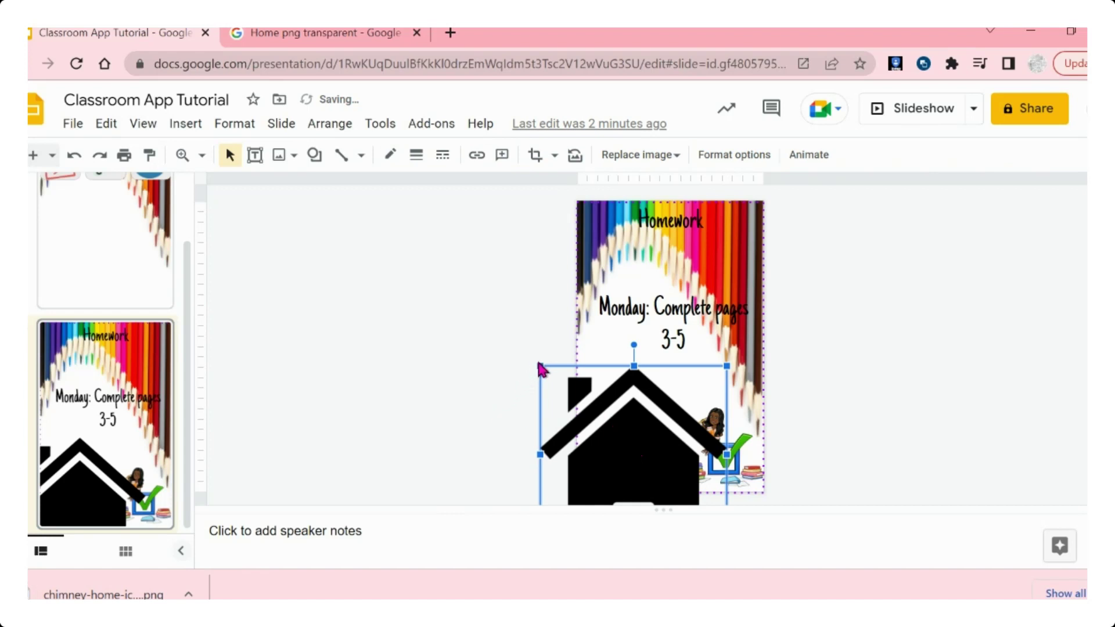
pyautogui.moveTo(539, 365); pyautogui.dragTo(626, 427)
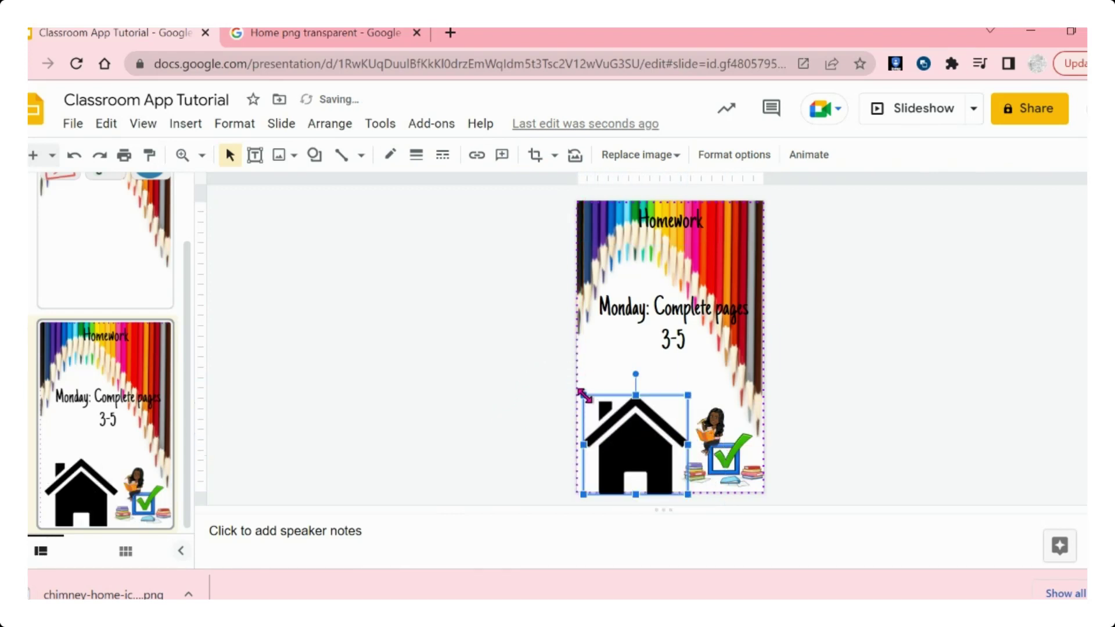
pyautogui.moveTo(583, 395); pyautogui.dragTo(628, 439)
pyautogui.moveTo(653, 487); pyautogui.dragTo(608, 487)
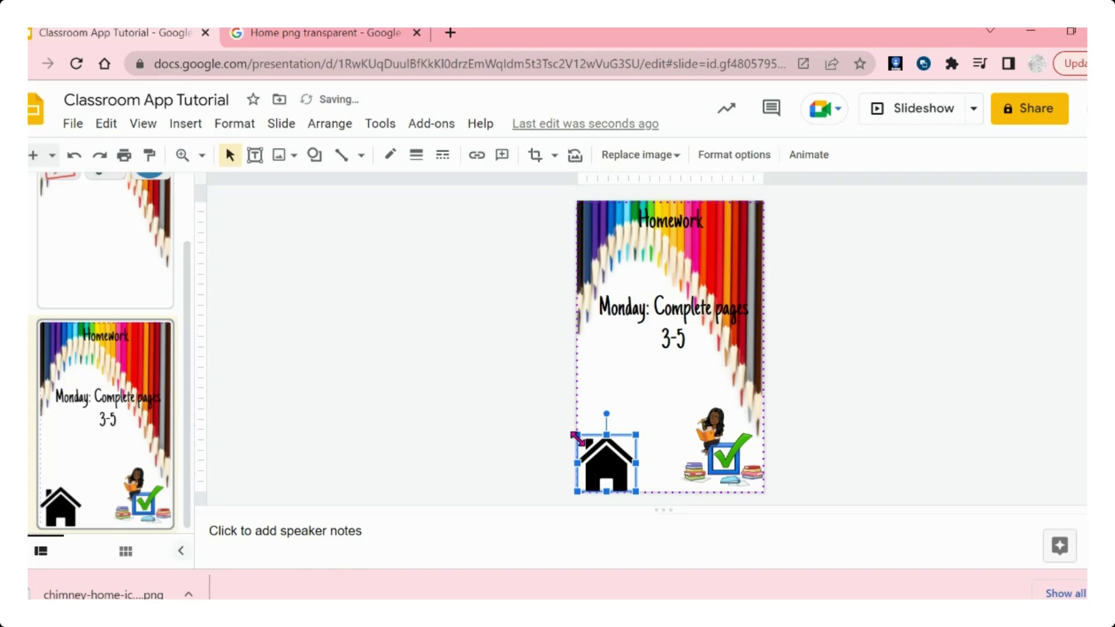
pyautogui.moveTo(578, 435); pyautogui.dragTo(586, 470)
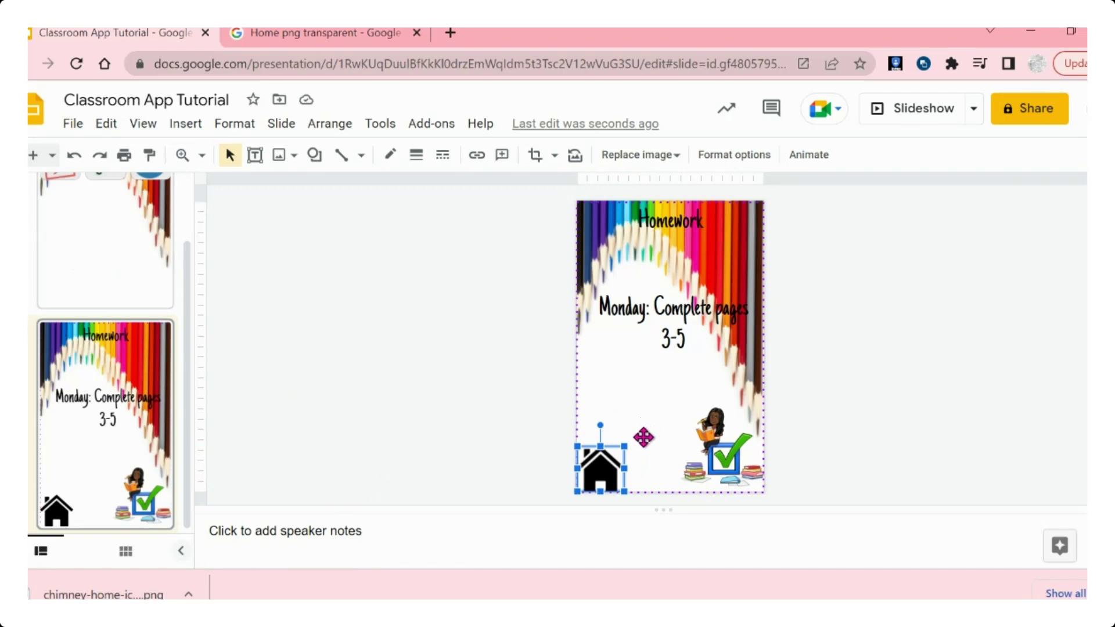
# - Reselect the house icon and view its right-click options menu
pyautogui.click(520, 451)
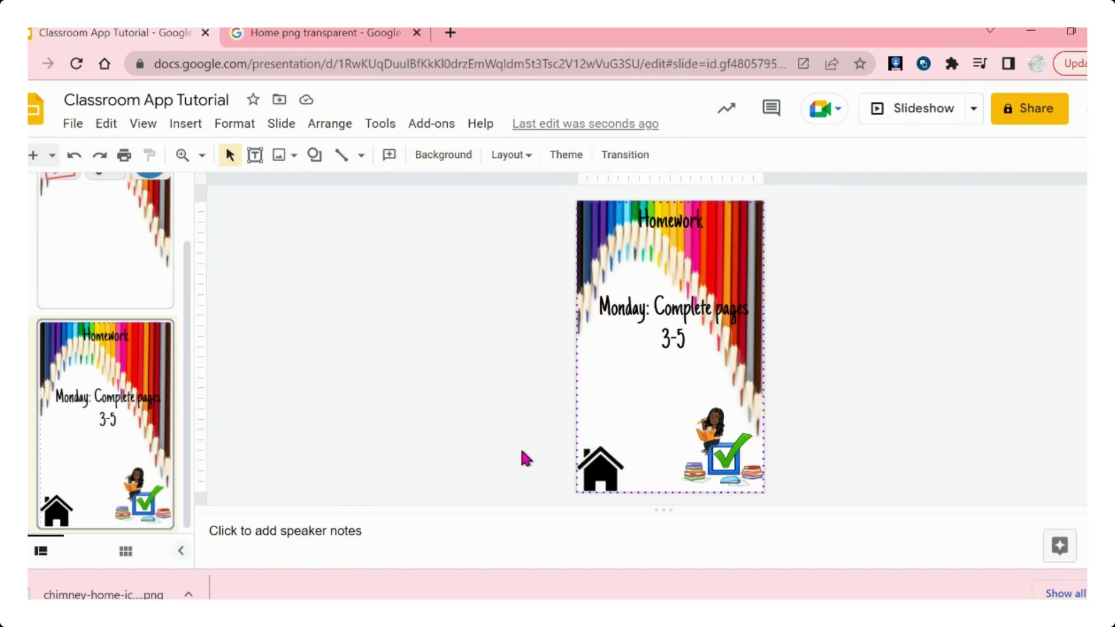
pyautogui.click(602, 475)
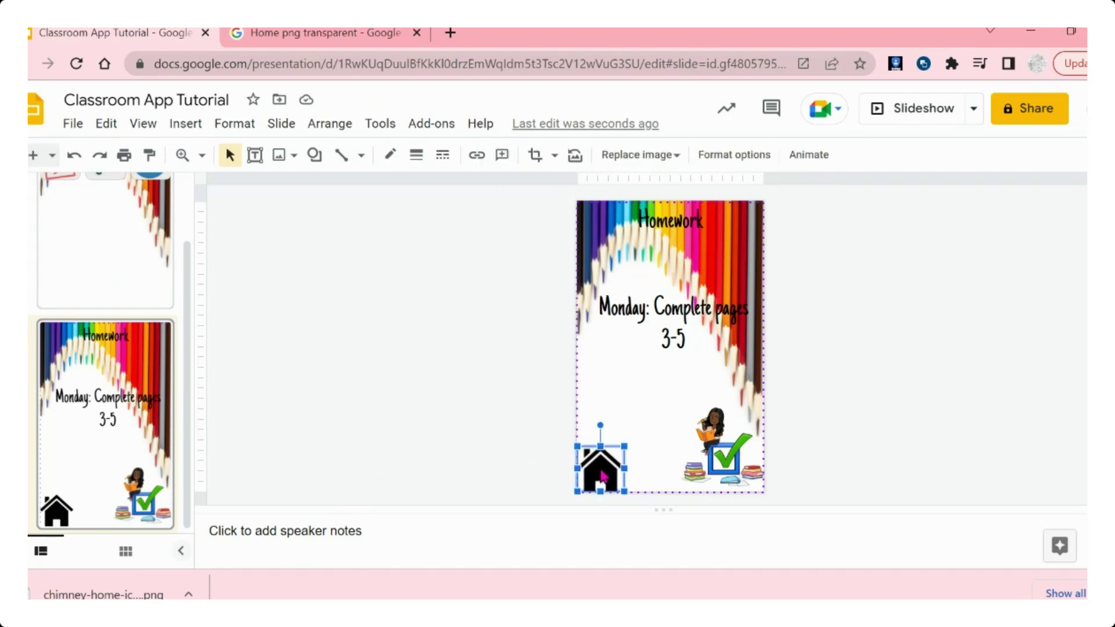
pyautogui.rightClick(602, 475)
pyautogui.scroll(-2, 631, 478)
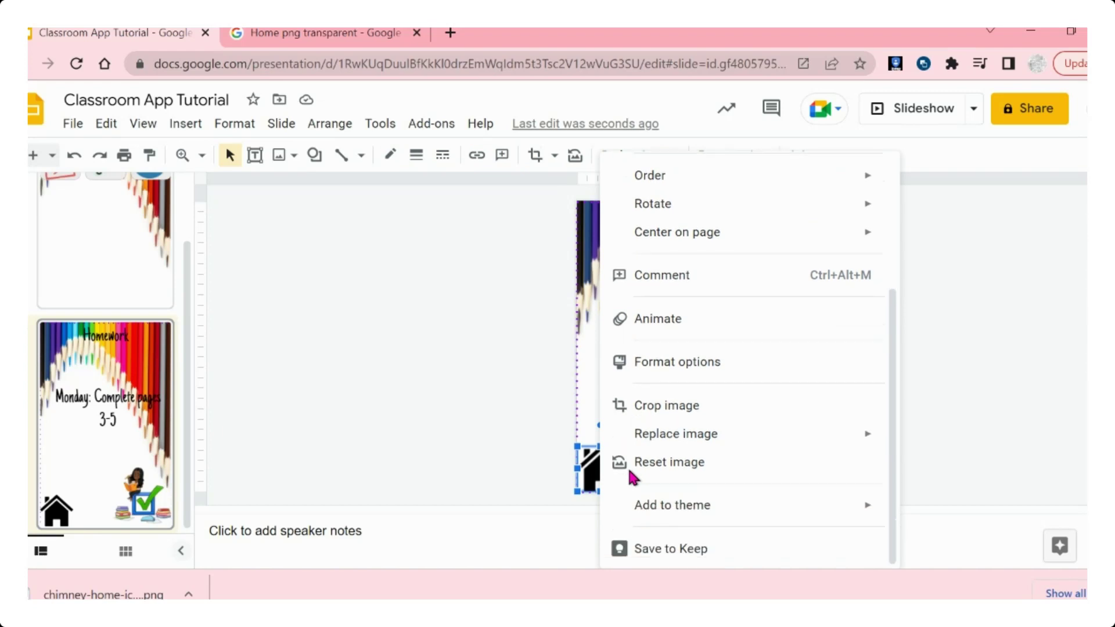
pyautogui.scroll(3, 632, 473)
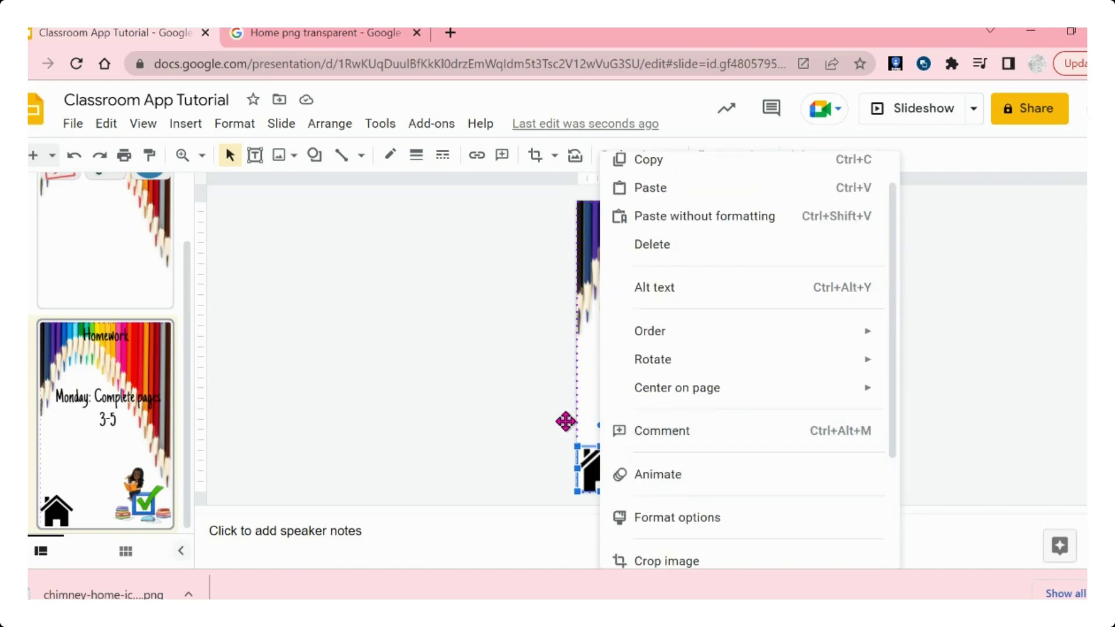
pyautogui.scroll(1, 683, 459)
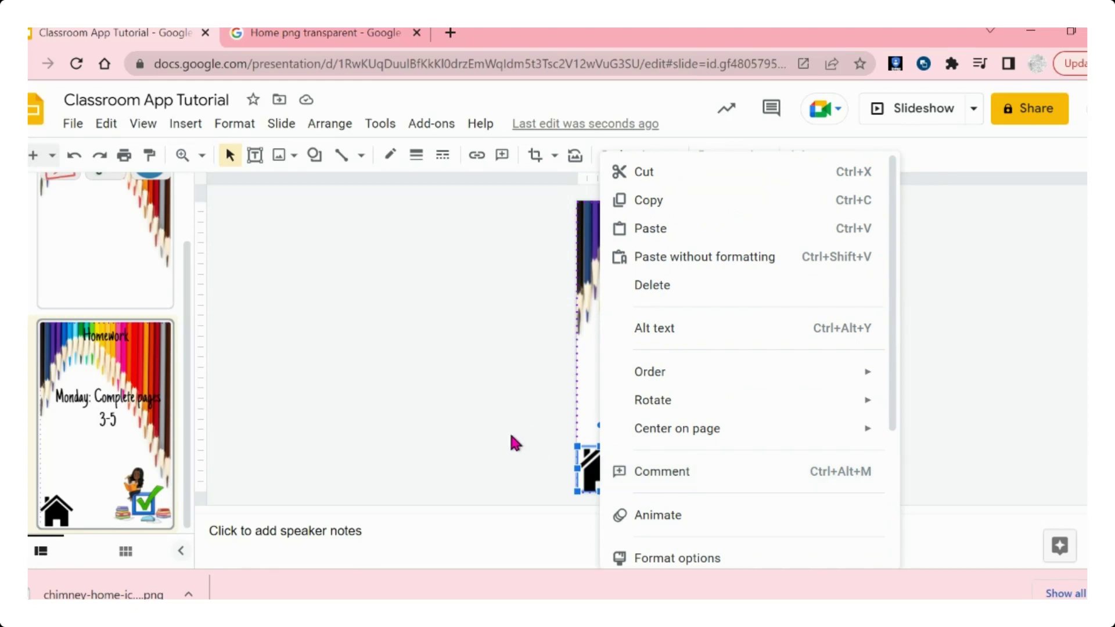
pyautogui.scroll(-3, 651, 314)
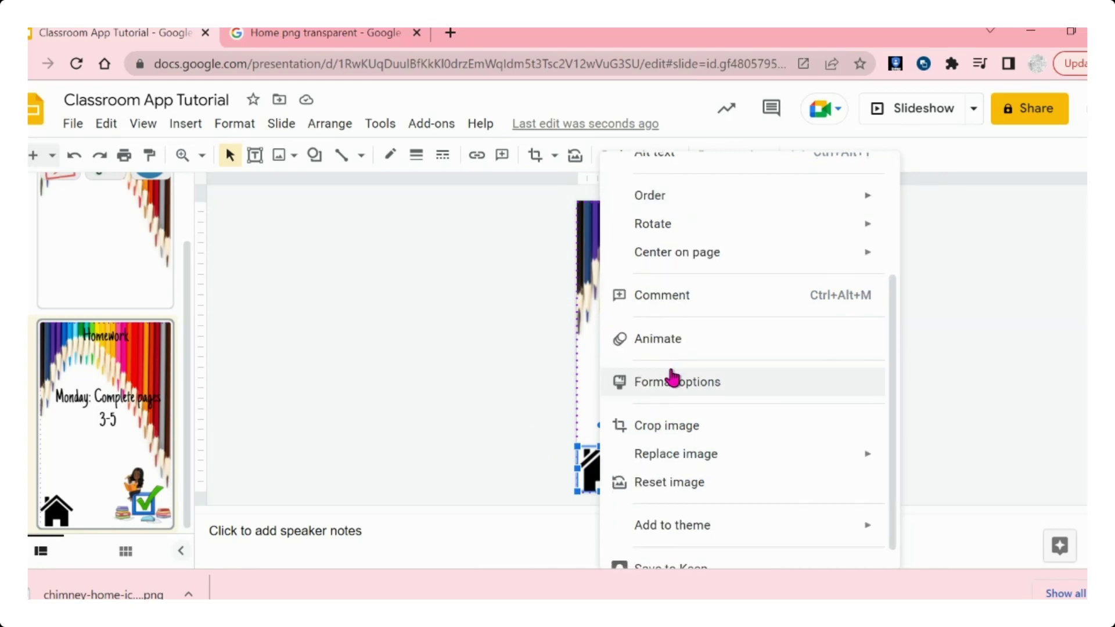
pyautogui.scroll(-1, 672, 378)
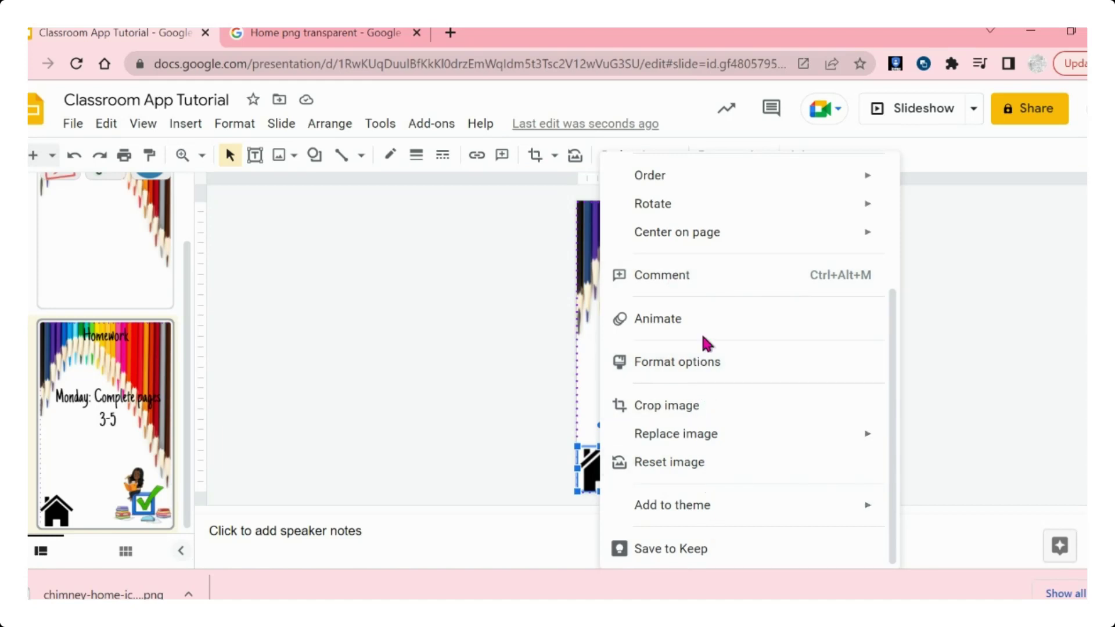
# - Draw a rectangle over the house icon with transparent fill and transparent outline
pyautogui.scroll(4, 703, 339)
pyautogui.click(516, 382)
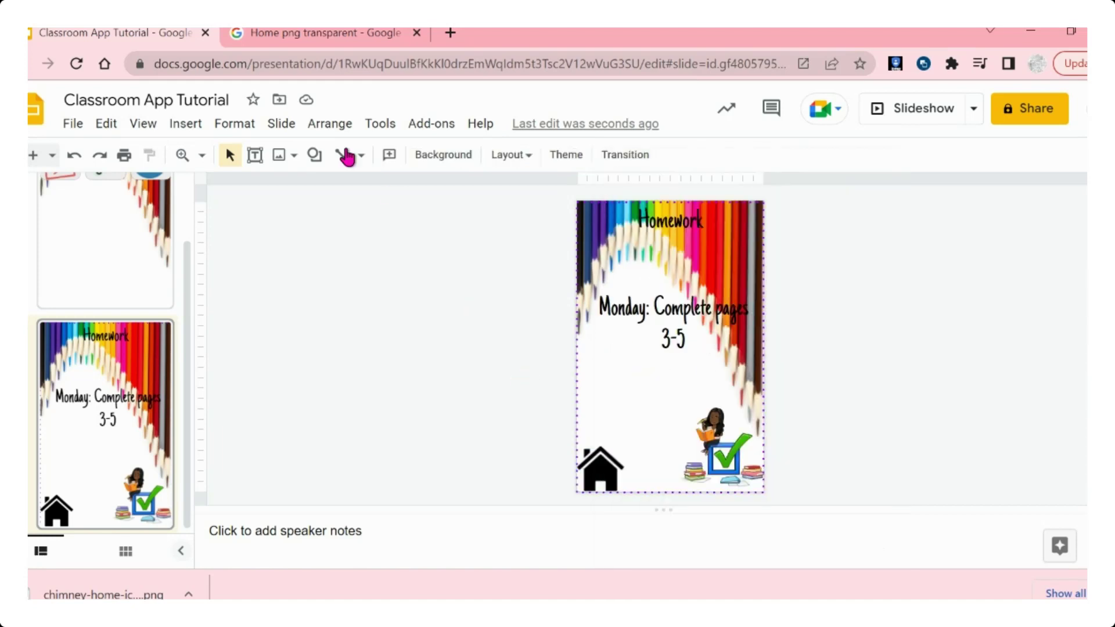
pyautogui.click(316, 158)
pyautogui.moveTo(340, 196)
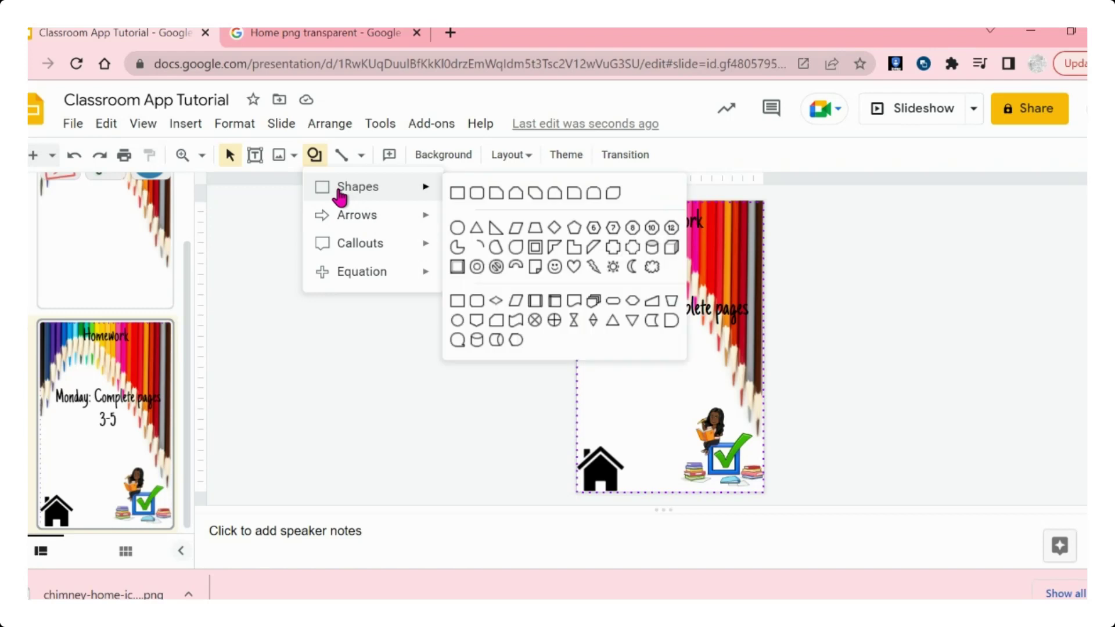
pyautogui.click(456, 191)
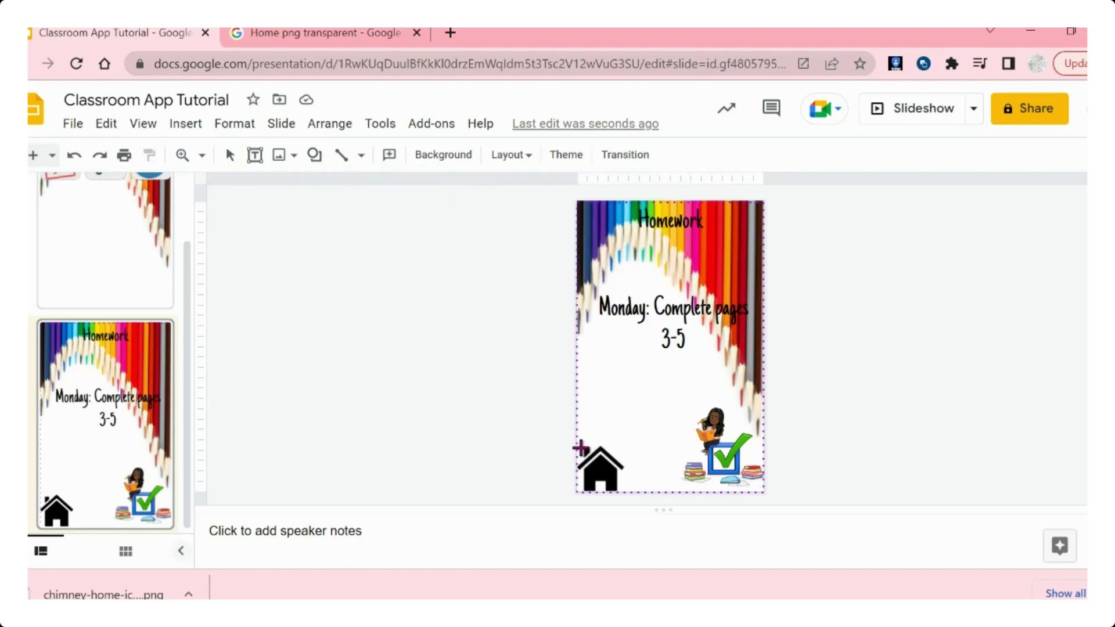
pyautogui.moveTo(581, 448); pyautogui.dragTo(582, 495)
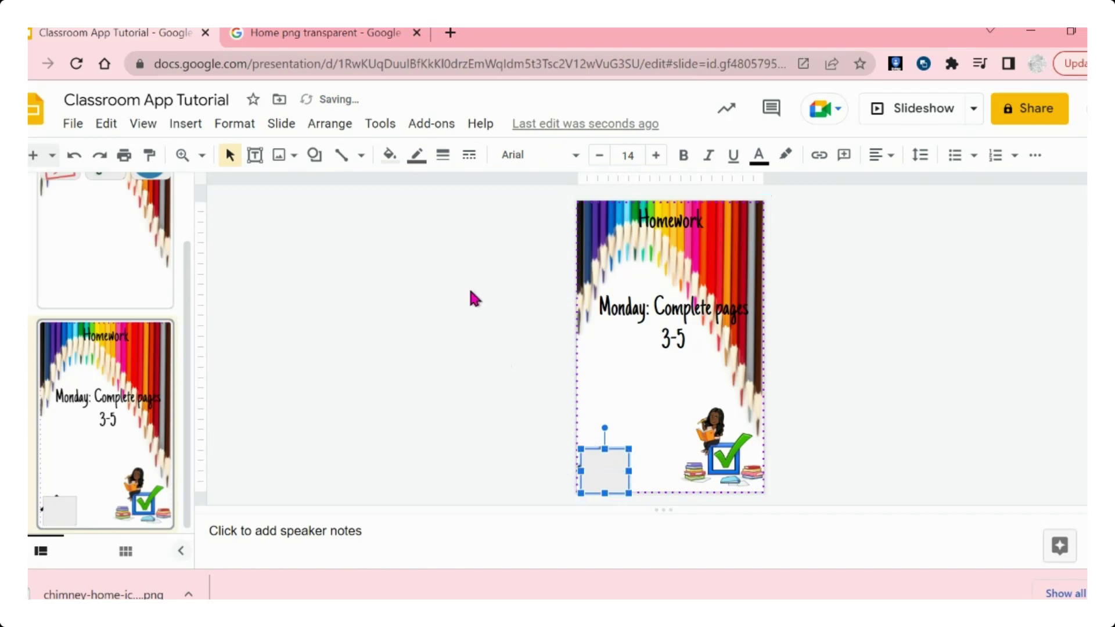
pyautogui.click(388, 154)
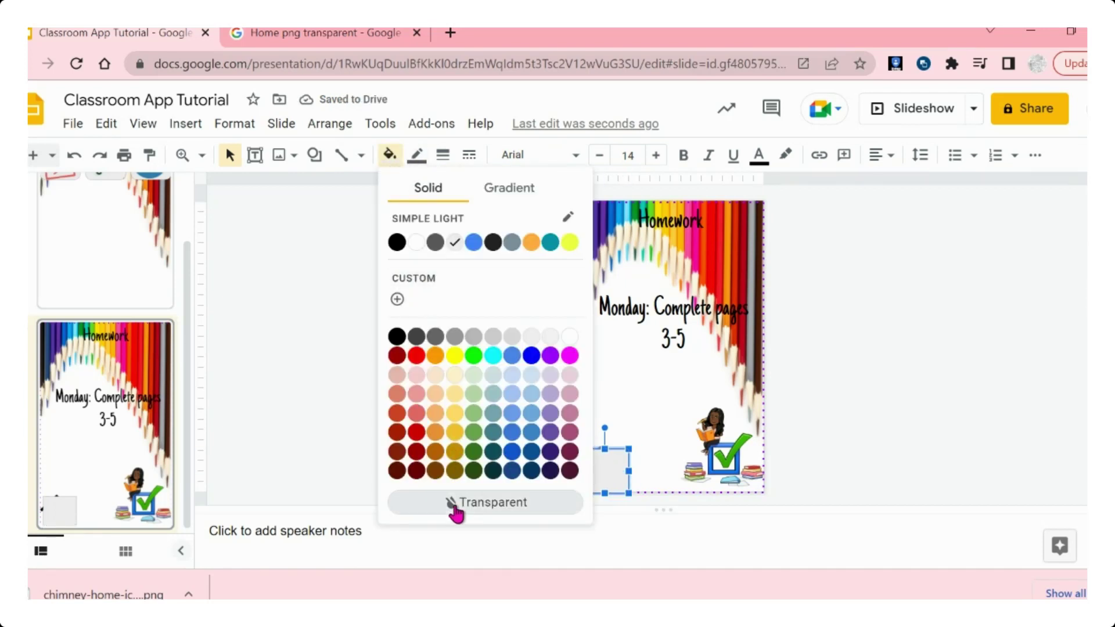
pyautogui.click(458, 503)
pyautogui.click(416, 155)
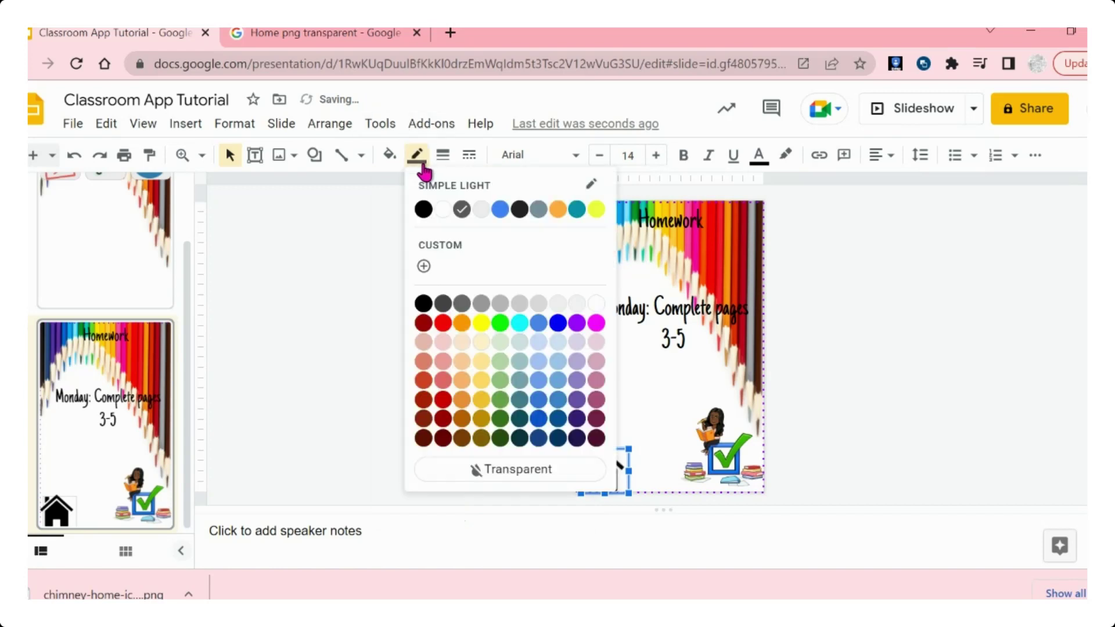
pyautogui.click(502, 470)
# - Link the invisible shape to Slide 1: My Classroom, align it over the house, then show slide 1
pyautogui.rightClick(601, 476)
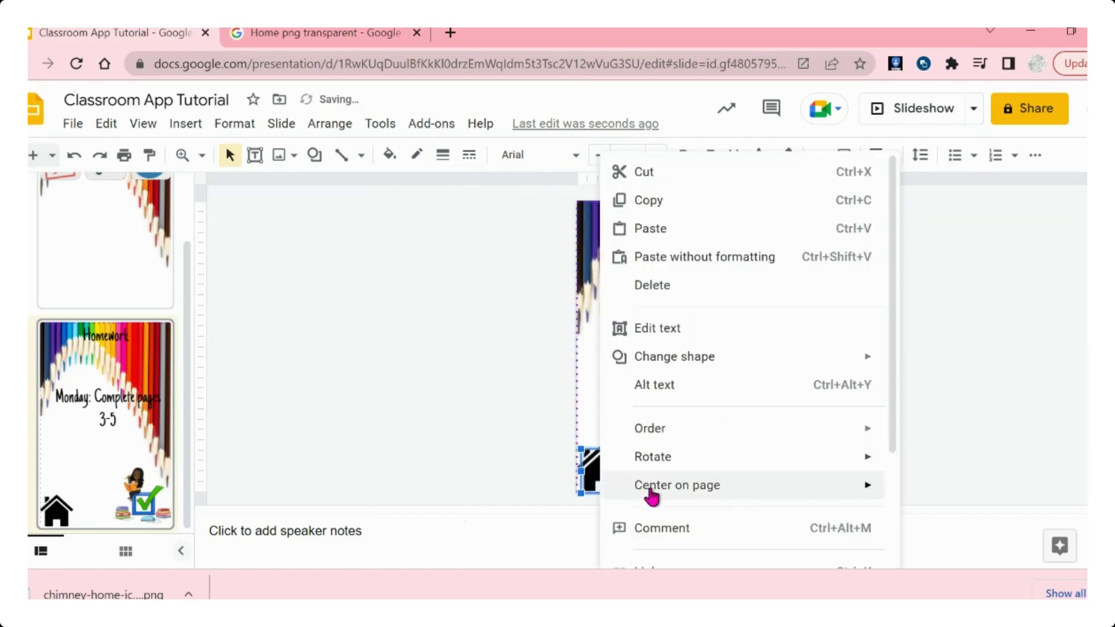
pyautogui.scroll(-3, 654, 383)
pyautogui.click(654, 427)
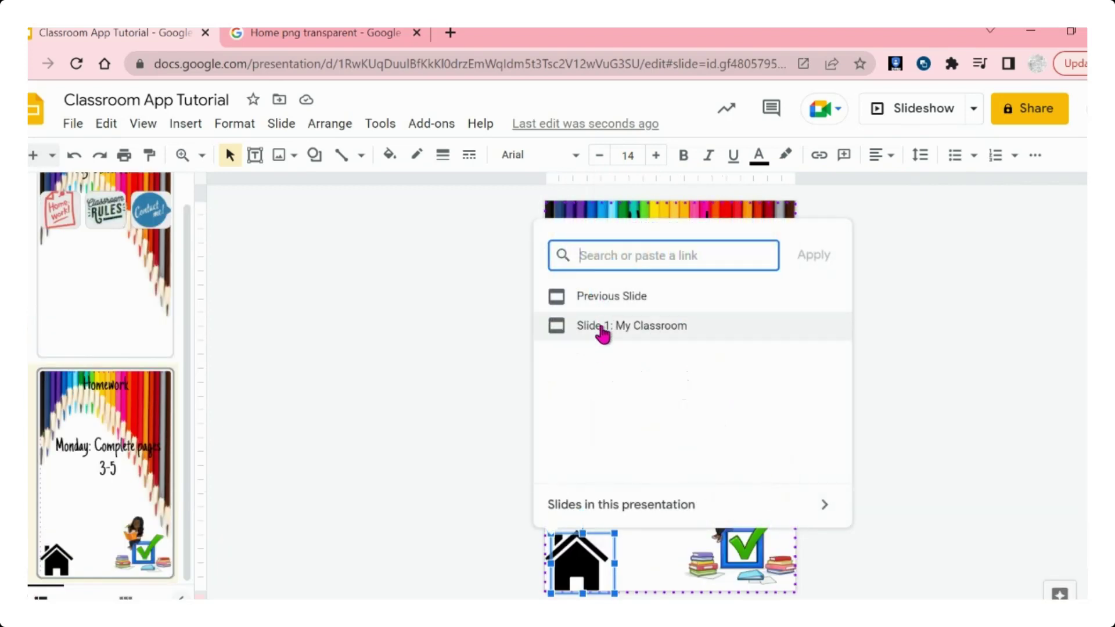
pyautogui.click(602, 328)
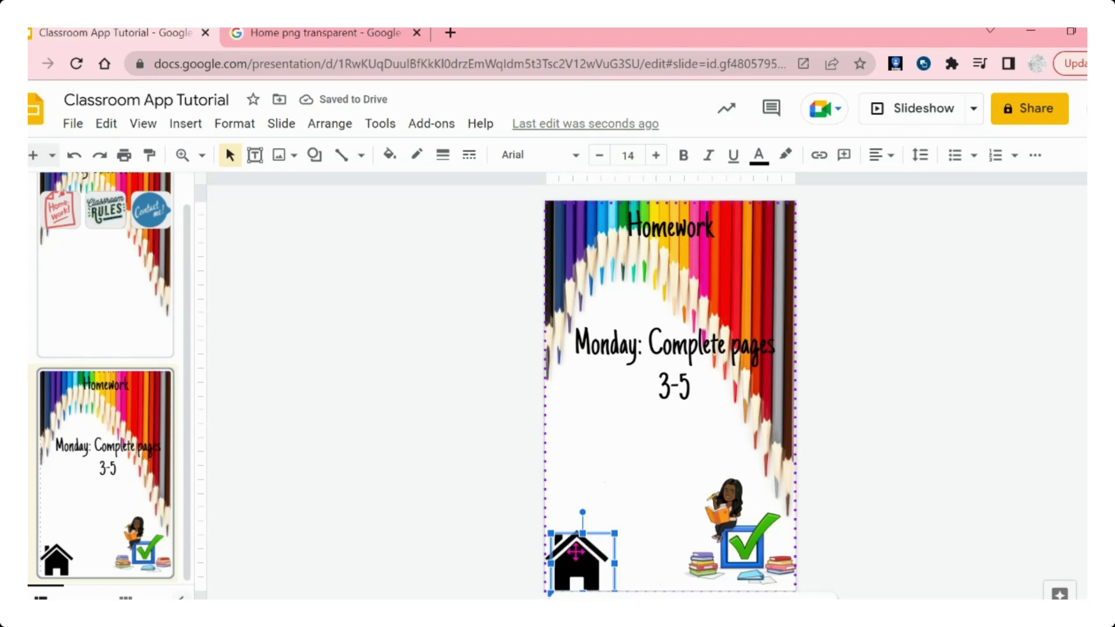
pyautogui.moveTo(577, 552); pyautogui.dragTo(570, 550)
pyautogui.click(480, 536)
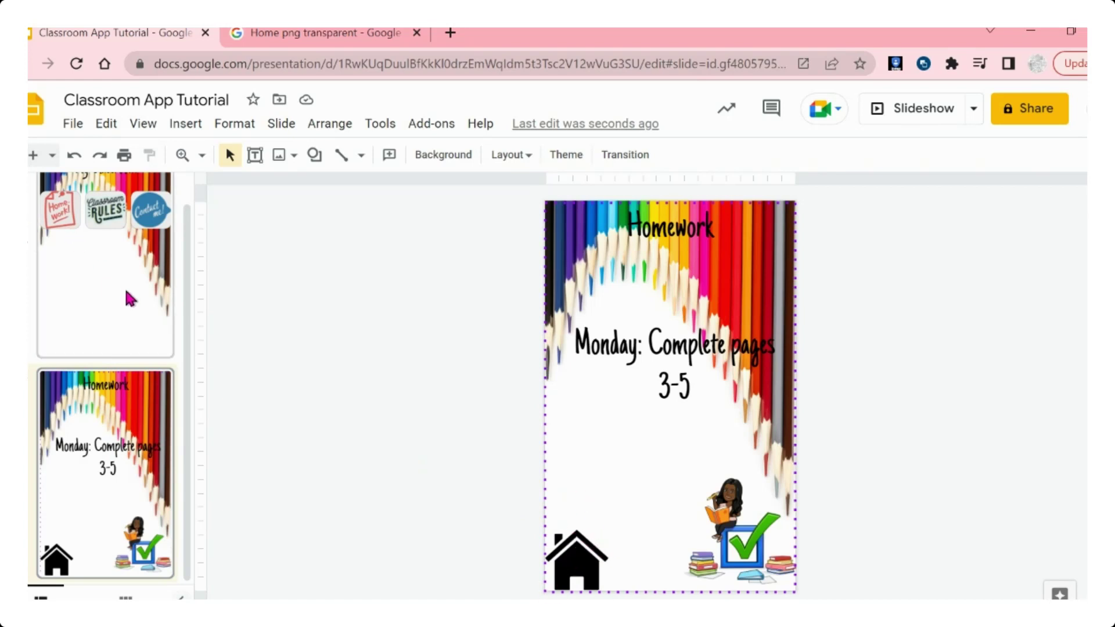
pyautogui.click(577, 559)
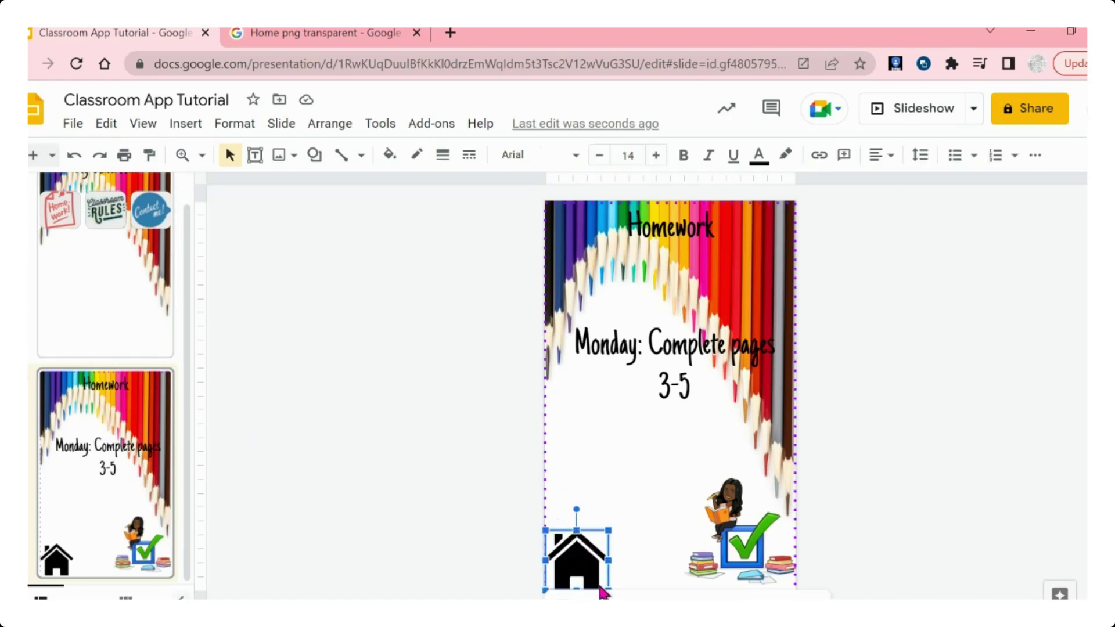
pyautogui.click(104, 267)
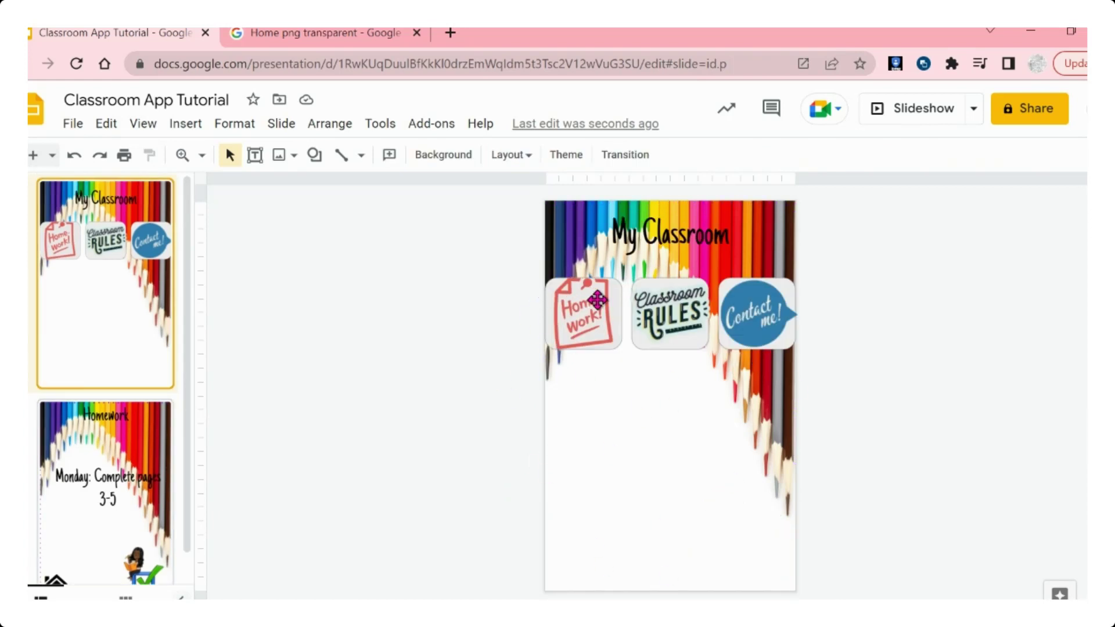
pyautogui.scroll(-1, 105, 406)
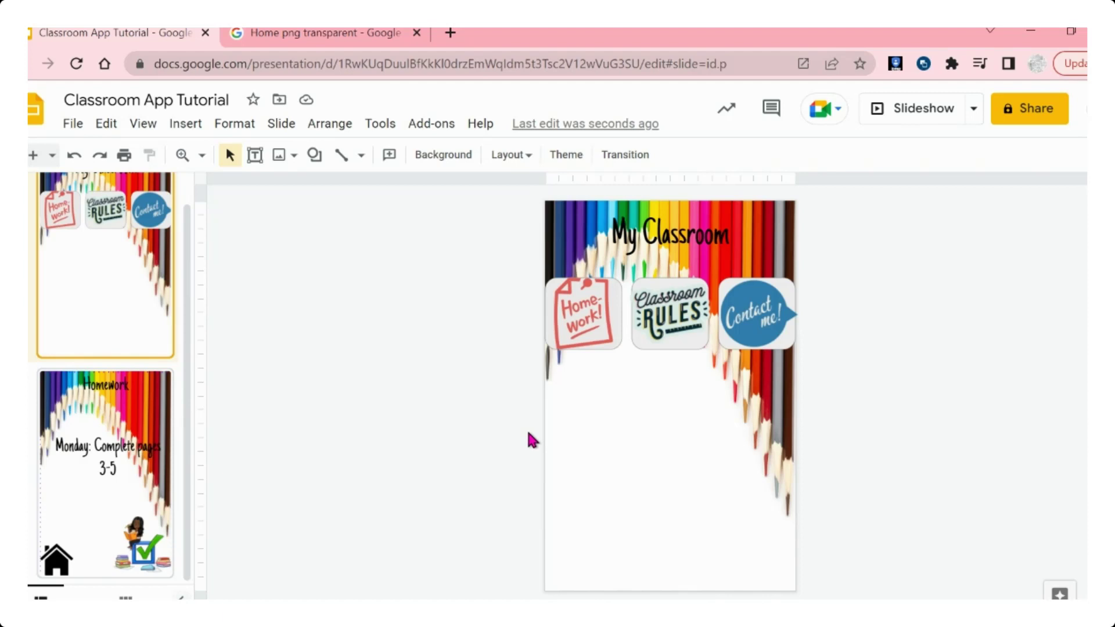
# - Open File > Publish to the web and compare its Embed and Link options
pyautogui.click(74, 125)
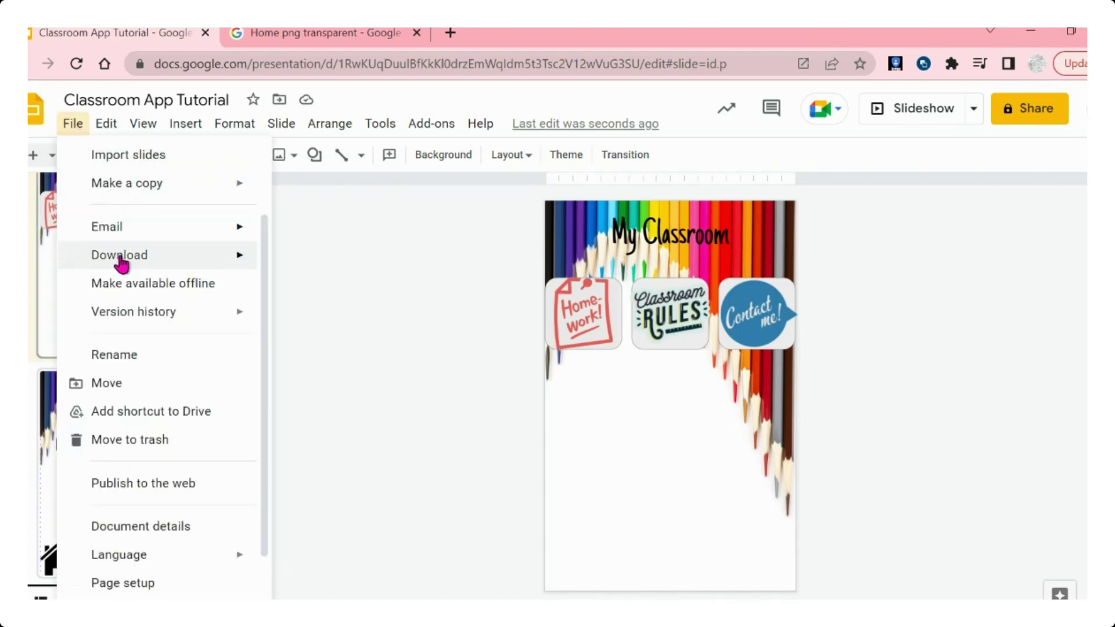
pyautogui.scroll(-1, 137, 389)
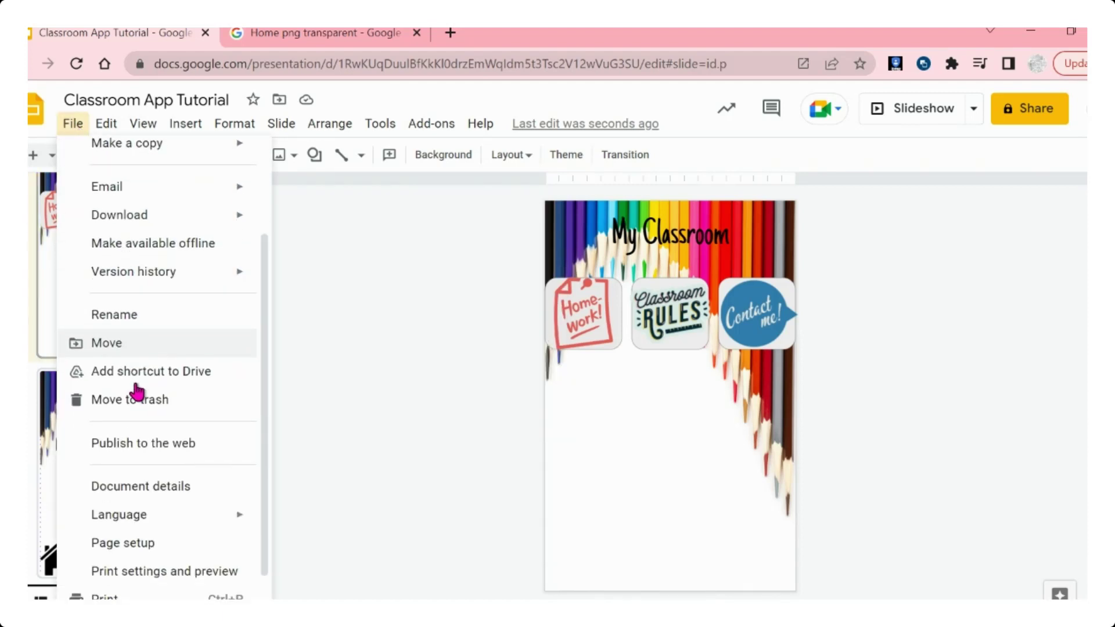
pyautogui.click(140, 440)
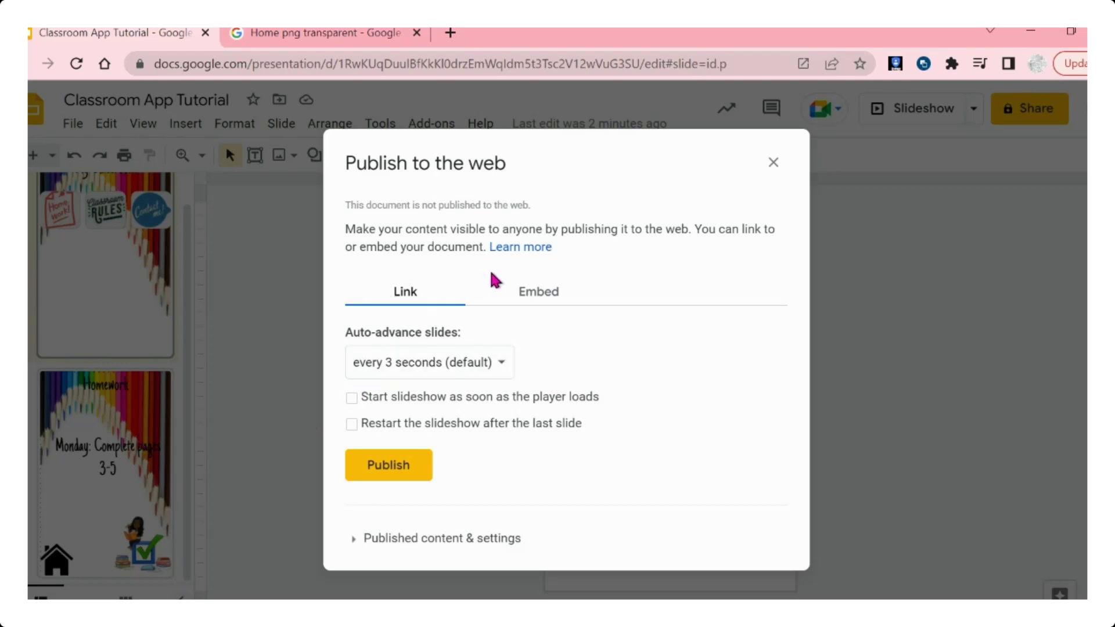
pyautogui.click(521, 295)
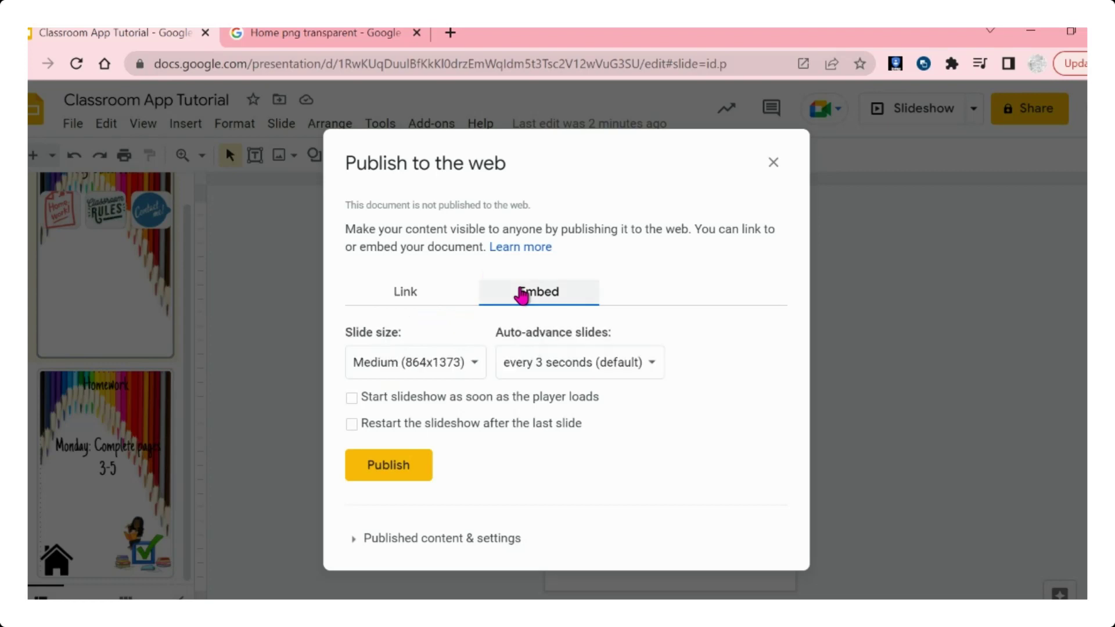
pyautogui.click(406, 297)
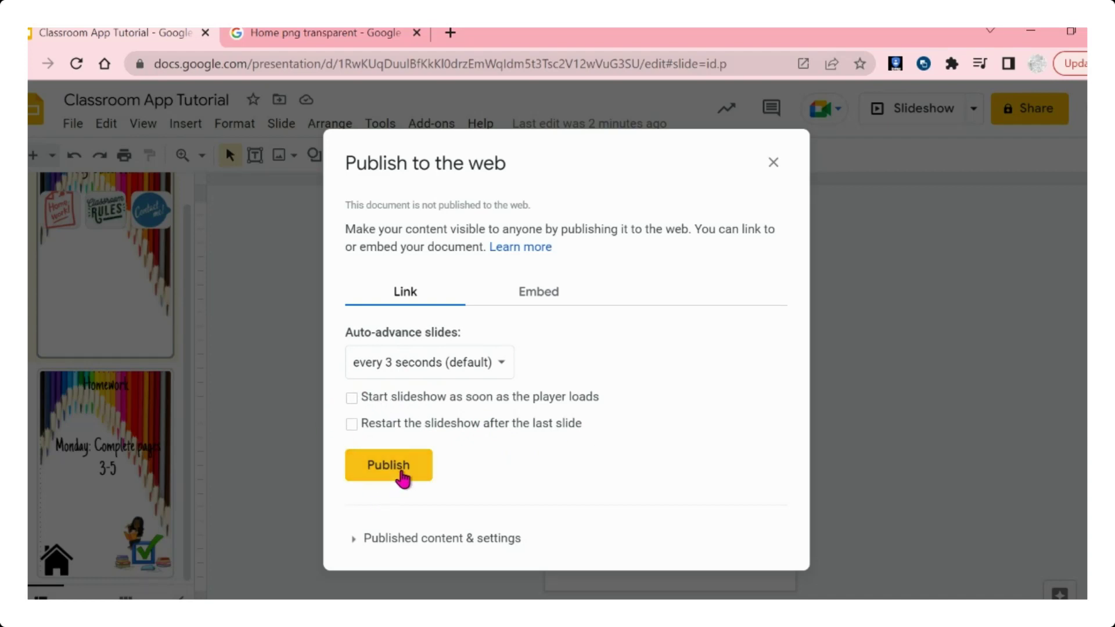
# - Publish the presentation, select the generated public link, and close the window
pyautogui.click(401, 475)
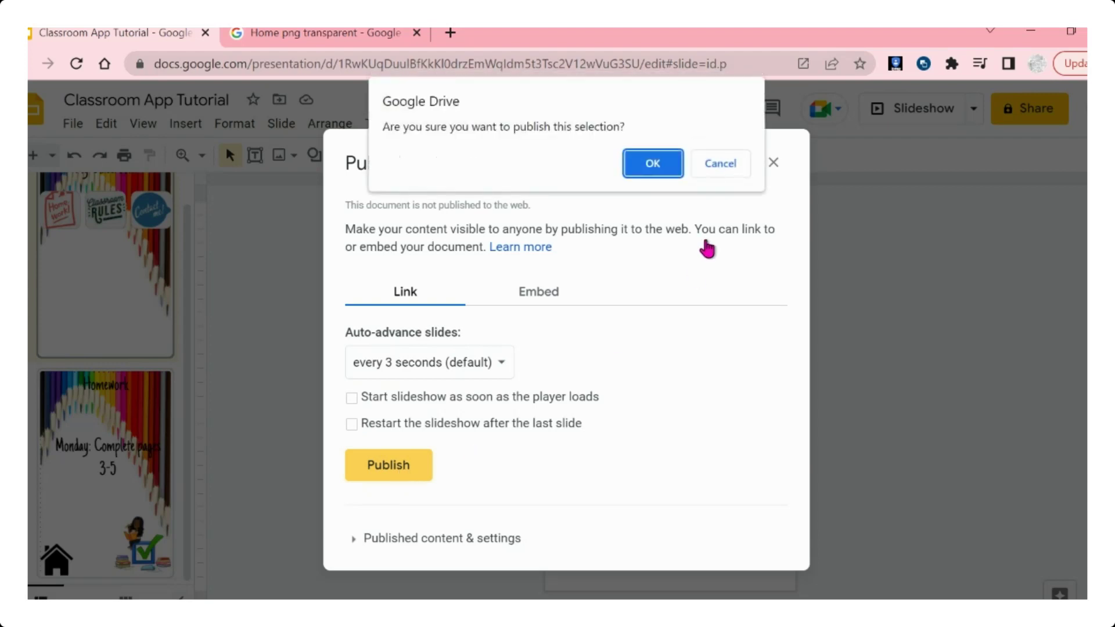
pyautogui.click(652, 165)
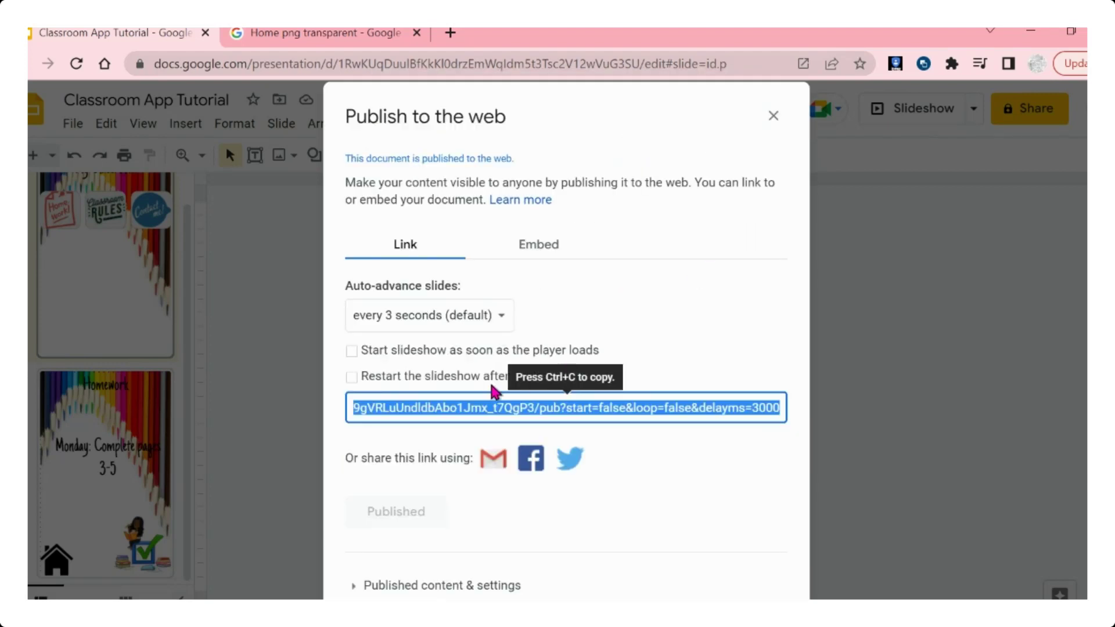
pyautogui.click(543, 406)
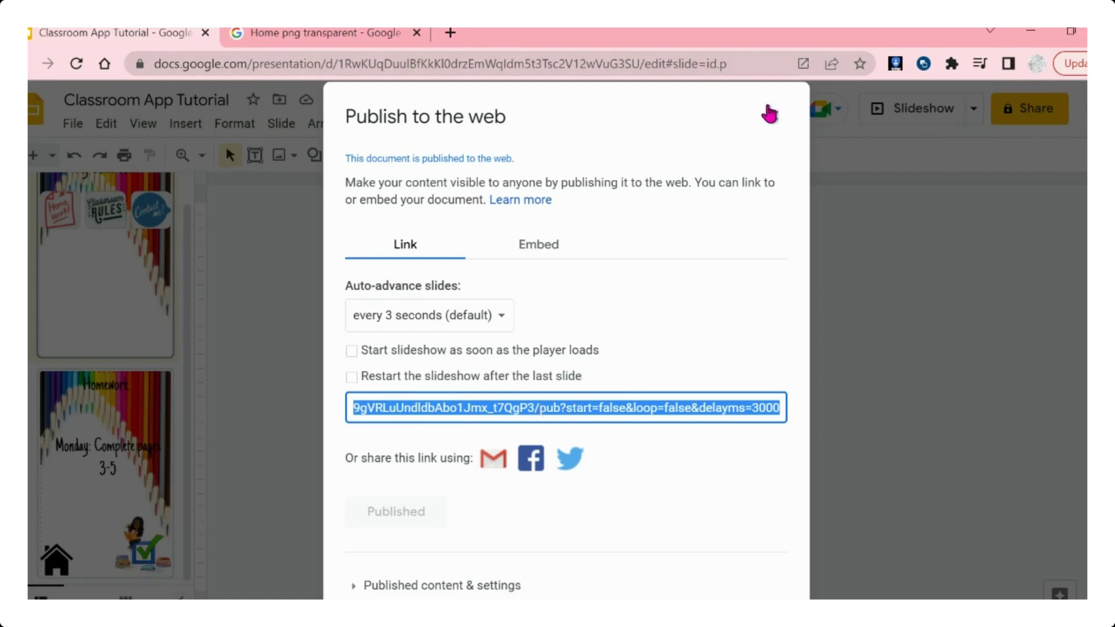
pyautogui.click(771, 116)
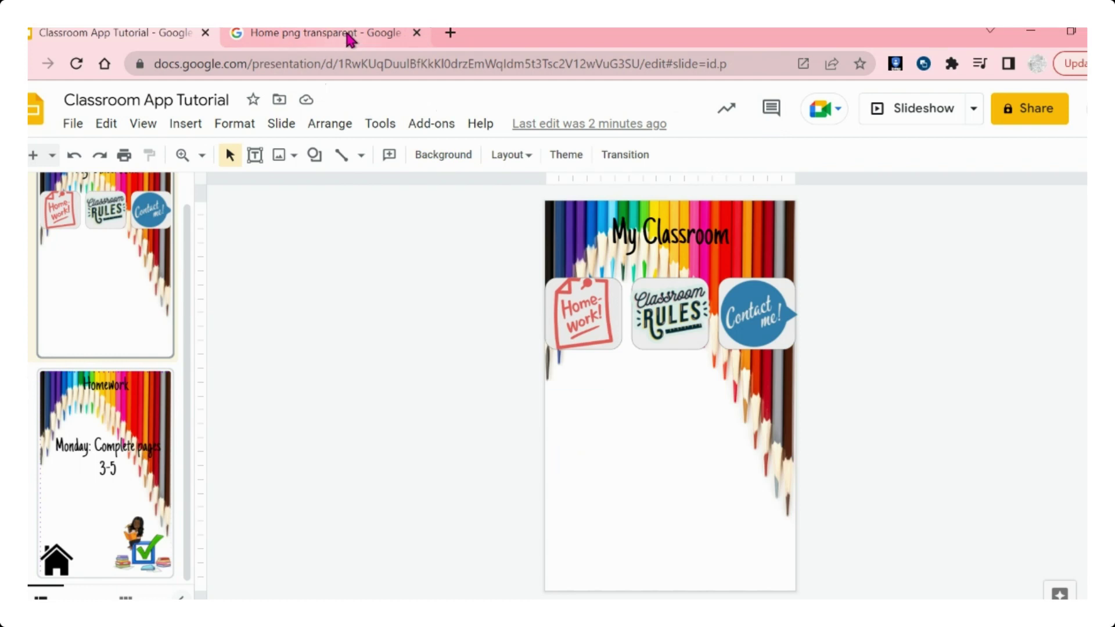
# - Load the published presentation in a new tab, jump to Homework, and return via the house icon
pyautogui.click(450, 32)
pyautogui.click(443, 55)
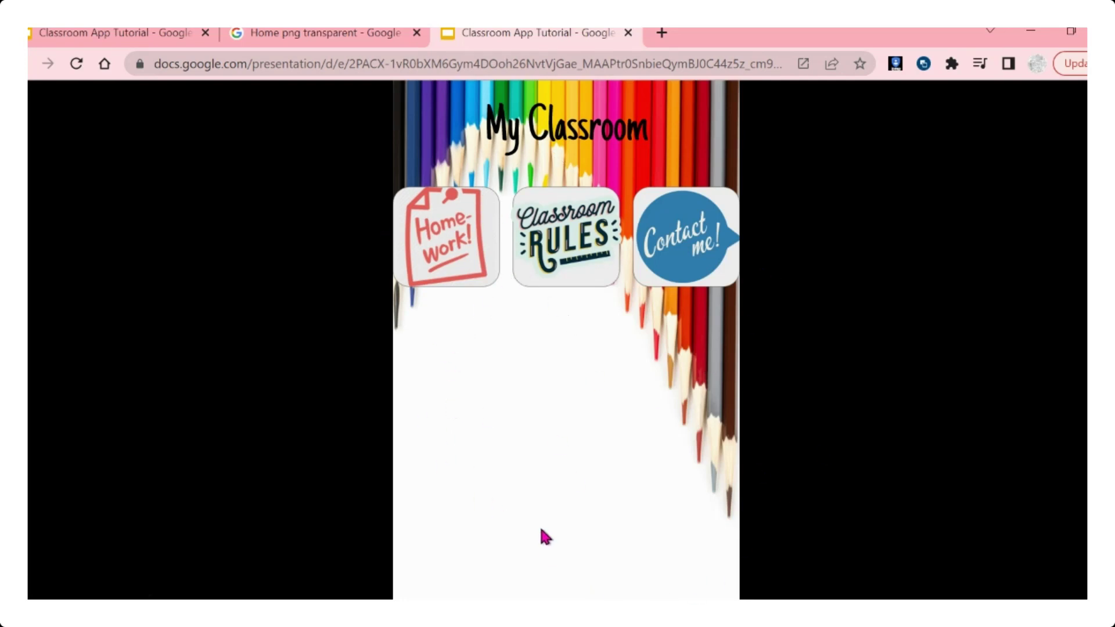
pyautogui.click(442, 233)
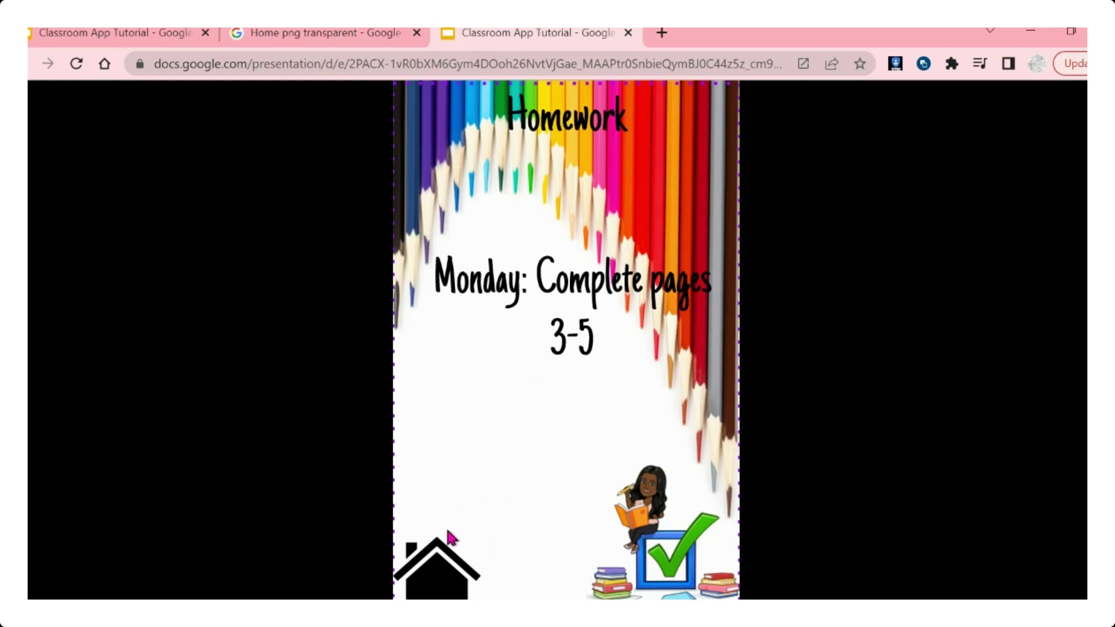
pyautogui.click(437, 578)
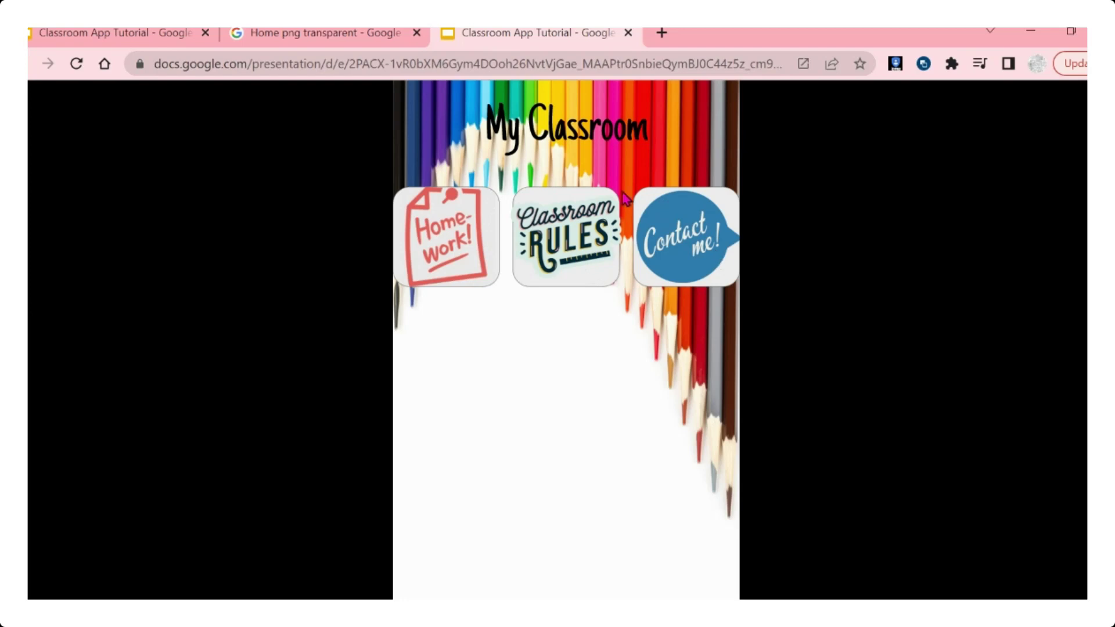
# - Copy the published presentation's URL from the address bar and open a new tab for Bitly
pyautogui.click(479, 64)
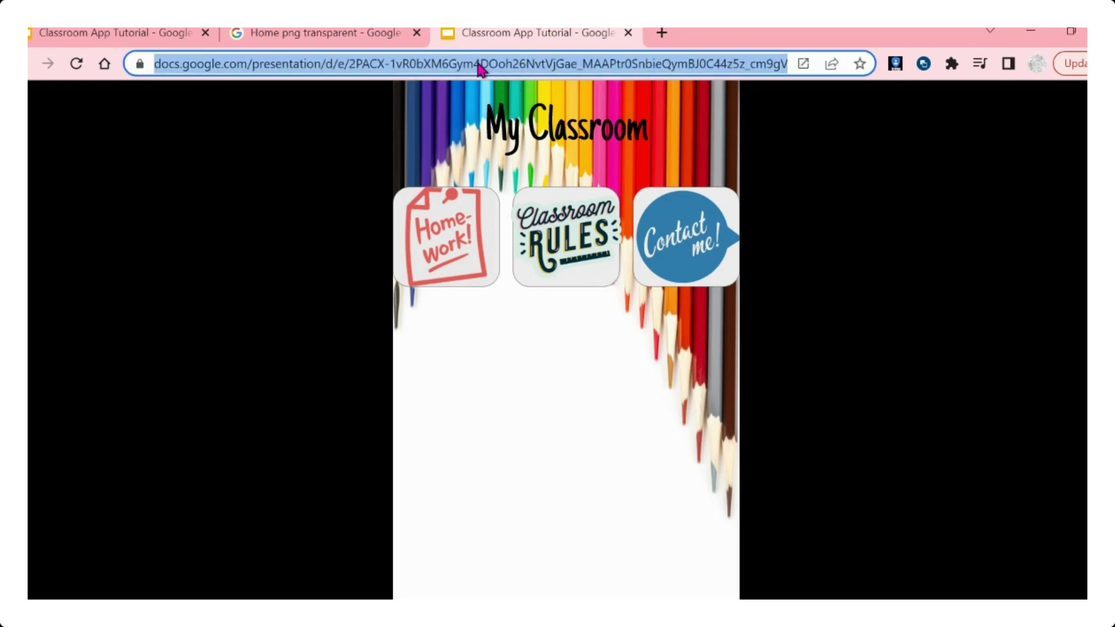
pyautogui.click(241, 64)
pyautogui.moveTo(261, 64); pyautogui.dragTo(891, 102)
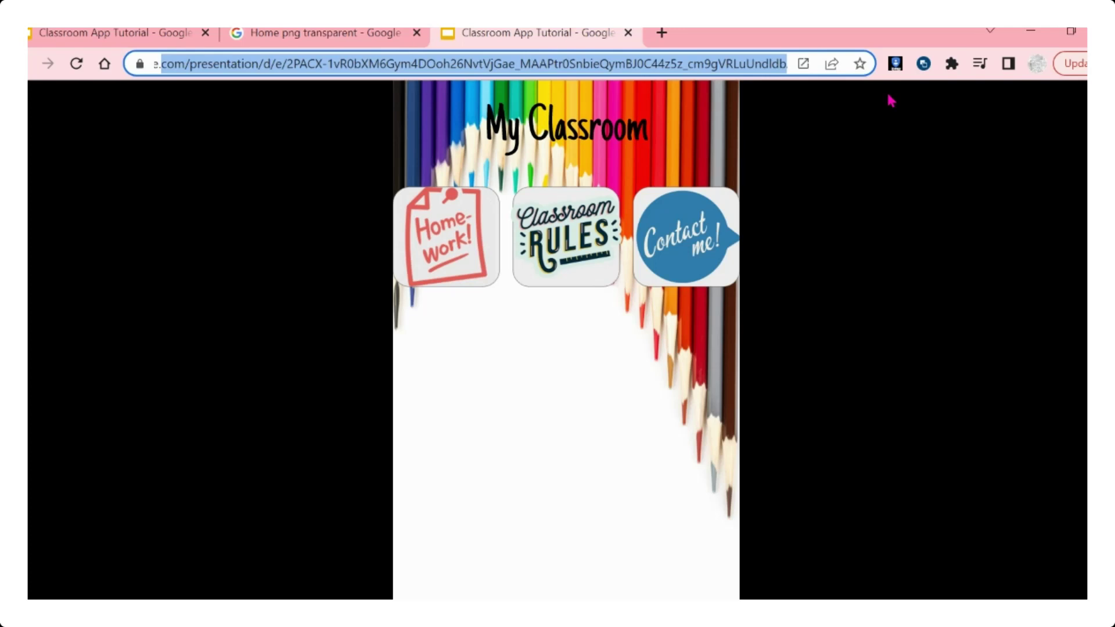
pyautogui.hotkey('ctrl', 't')
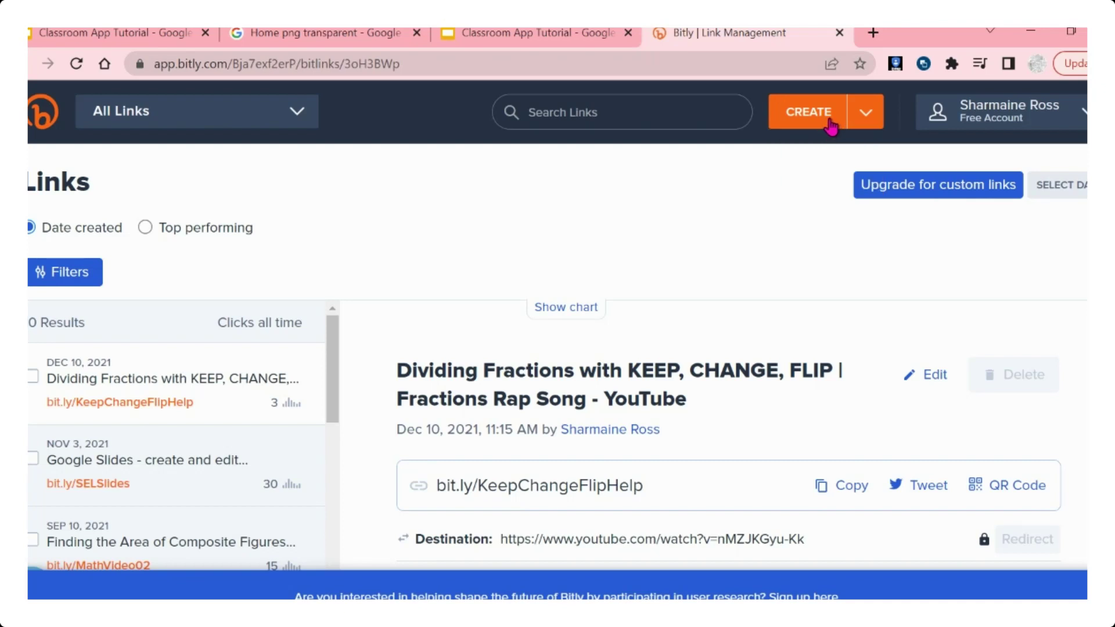
# - Create a new Bitly short link from the pasted published presentation URL
pyautogui.click(826, 124)
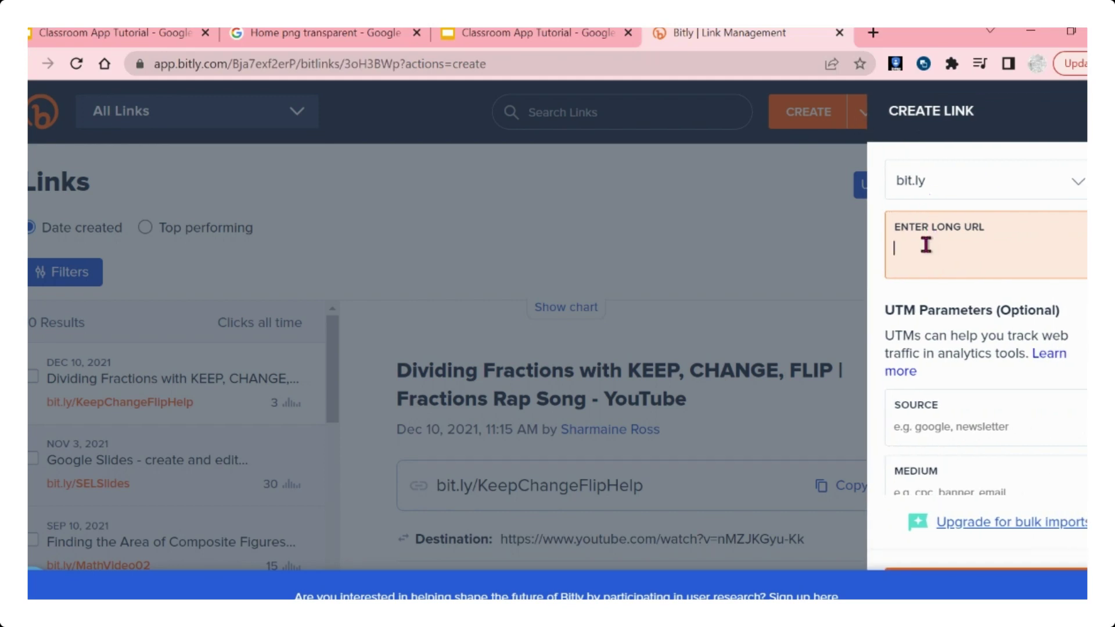
pyautogui.write('https://docs.google.com/presentation/d/e/2PACX-1vR0bXM6Gym4DOoh26NvtVjGae_MAAPtr0SnbieQymBJ0C44z5z_cm9gVRLuUndldbAbo1Jmx_t7QgP3/pub?start=false&loop=false&delayms=3000')
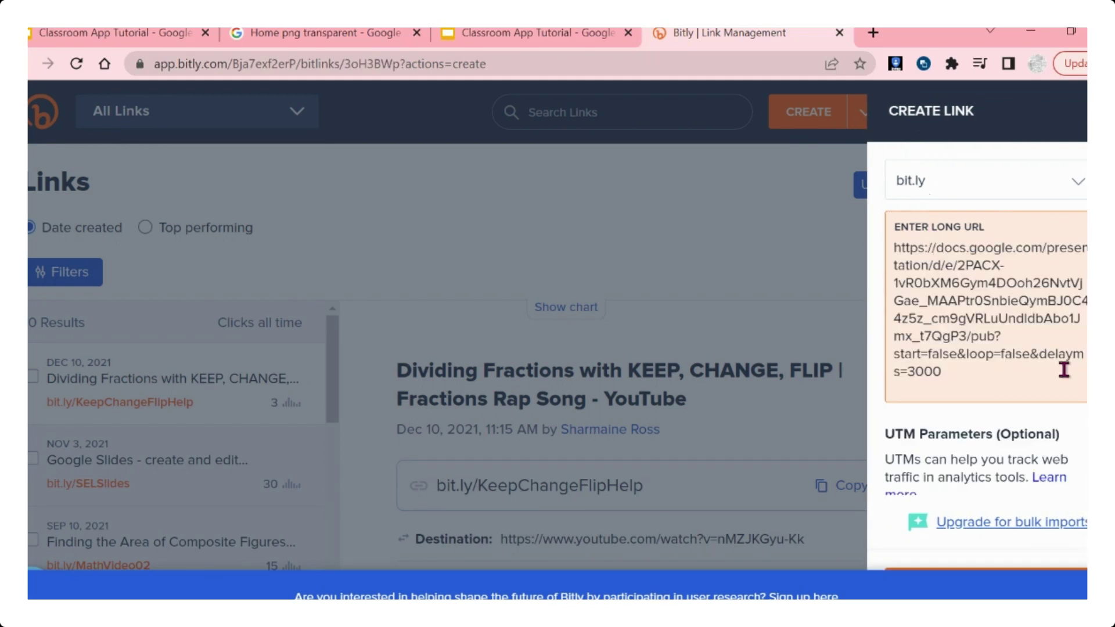
pyautogui.scroll(-2, 1000, 313)
pyautogui.scroll(-2, 928, 322)
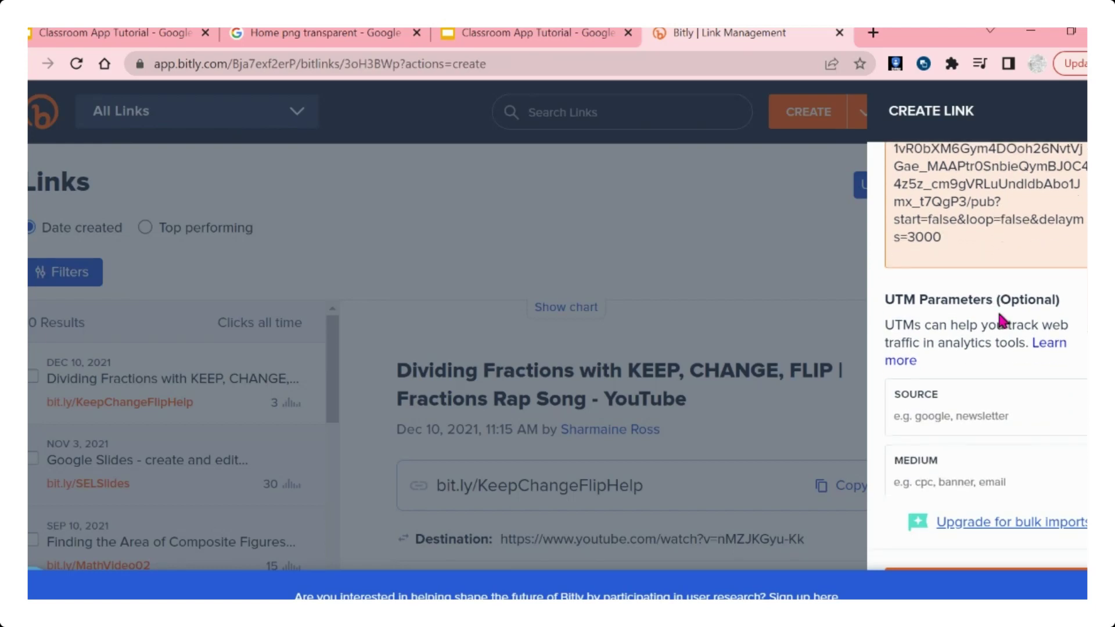
pyautogui.scroll(4, 926, 325)
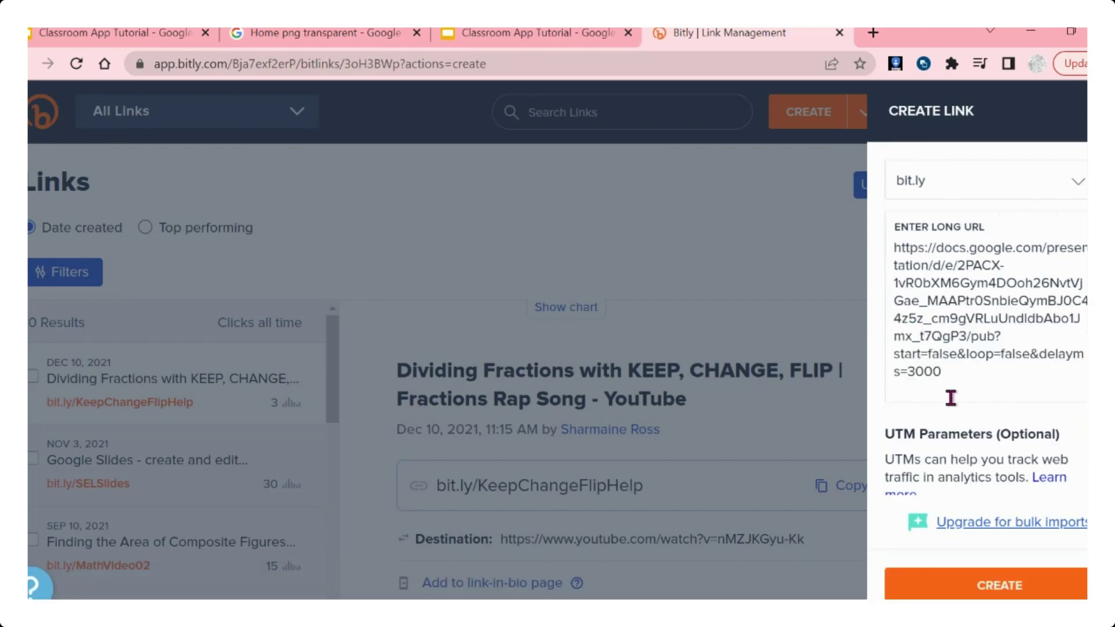
pyautogui.click(980, 587)
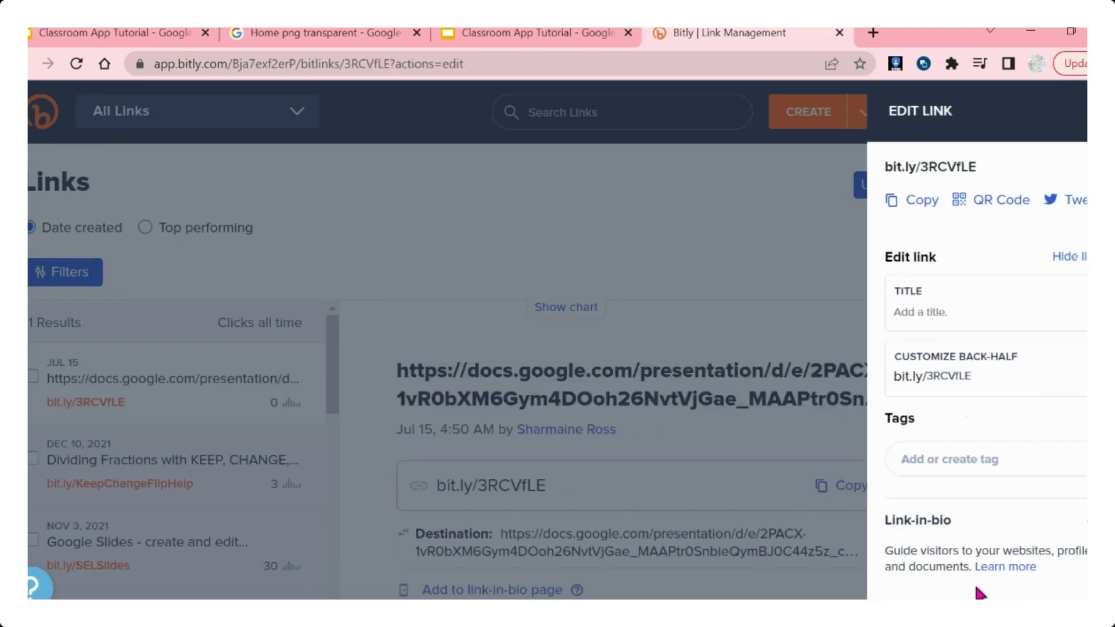
# - Title the short link 'App Tutorial'
pyautogui.click(922, 317)
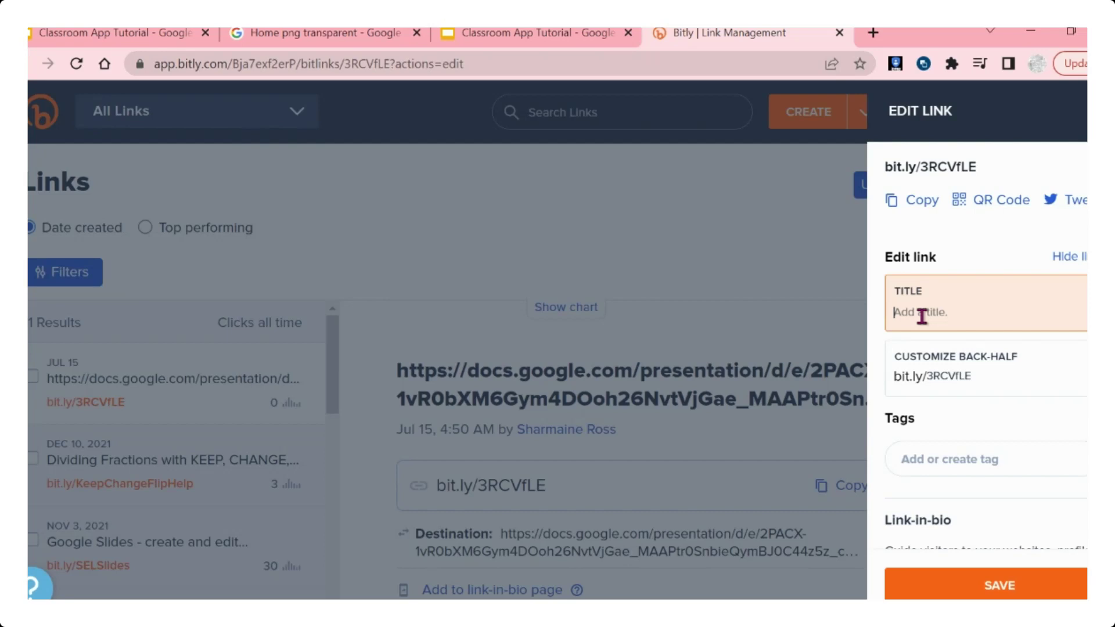
pyautogui.write('App Tutorial')
# - Replace back-half 3RCVfLE with 'ClassroomAppTutorial', save, and copy the short link
pyautogui.moveTo(978, 376); pyautogui.dragTo(927, 383)
pyautogui.press('BackSpace')
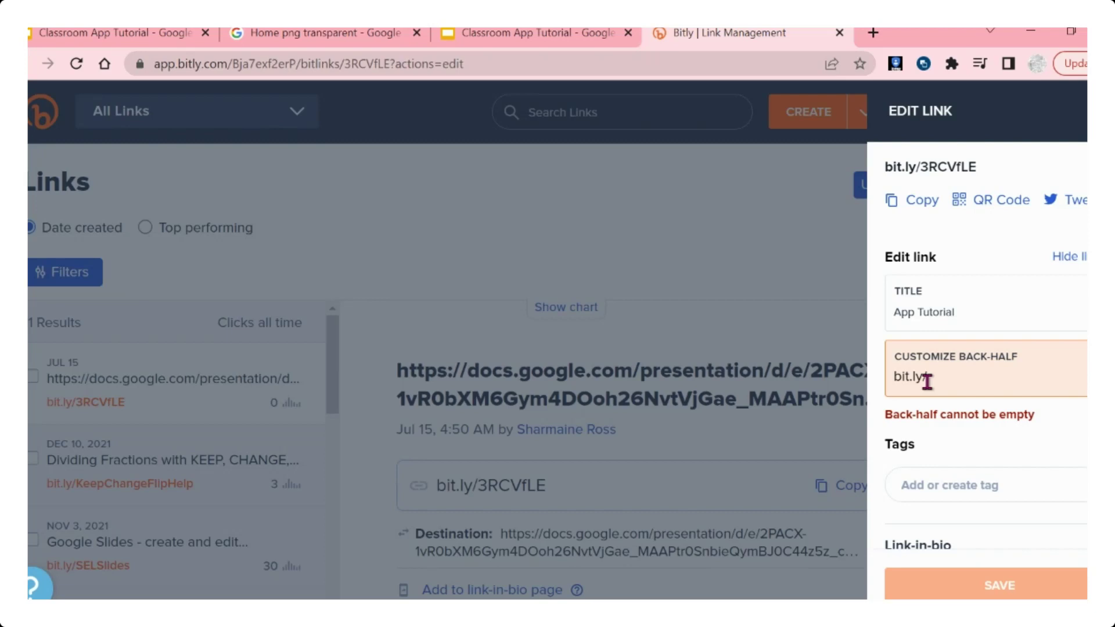
pyautogui.write('Class')
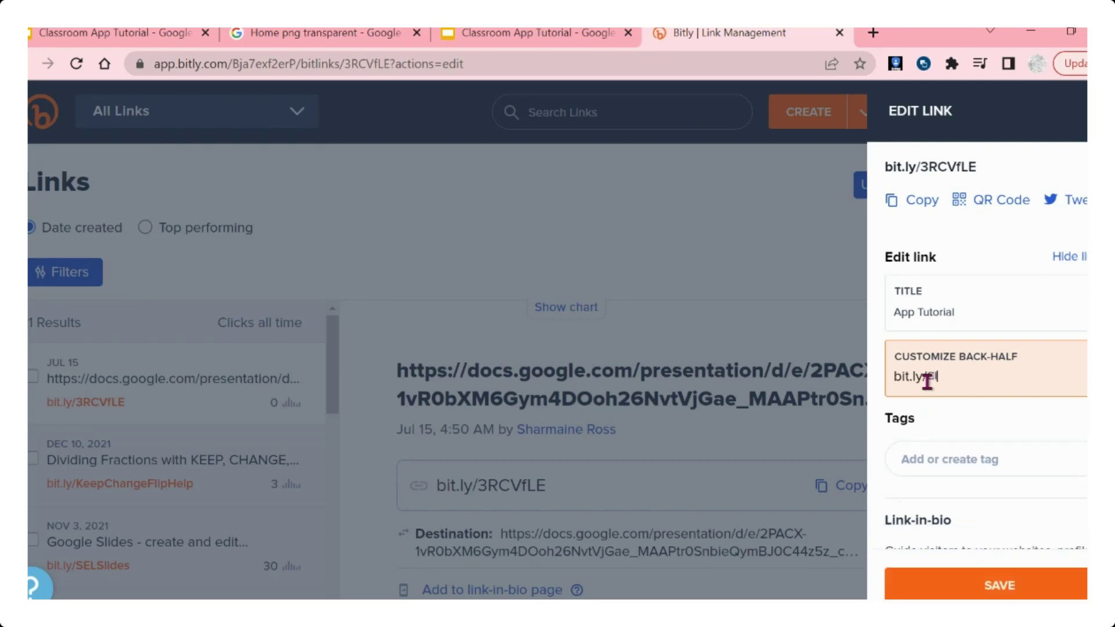
pyautogui.write('roomAppTutorial')
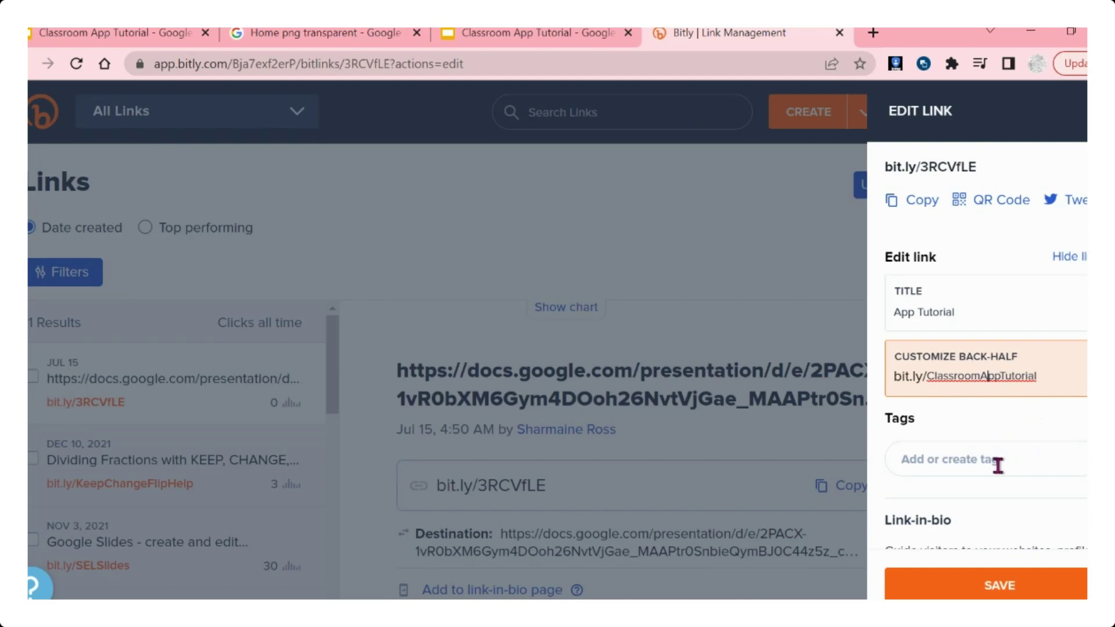
pyautogui.scroll(-3, 989, 464)
pyautogui.scroll(3, 990, 464)
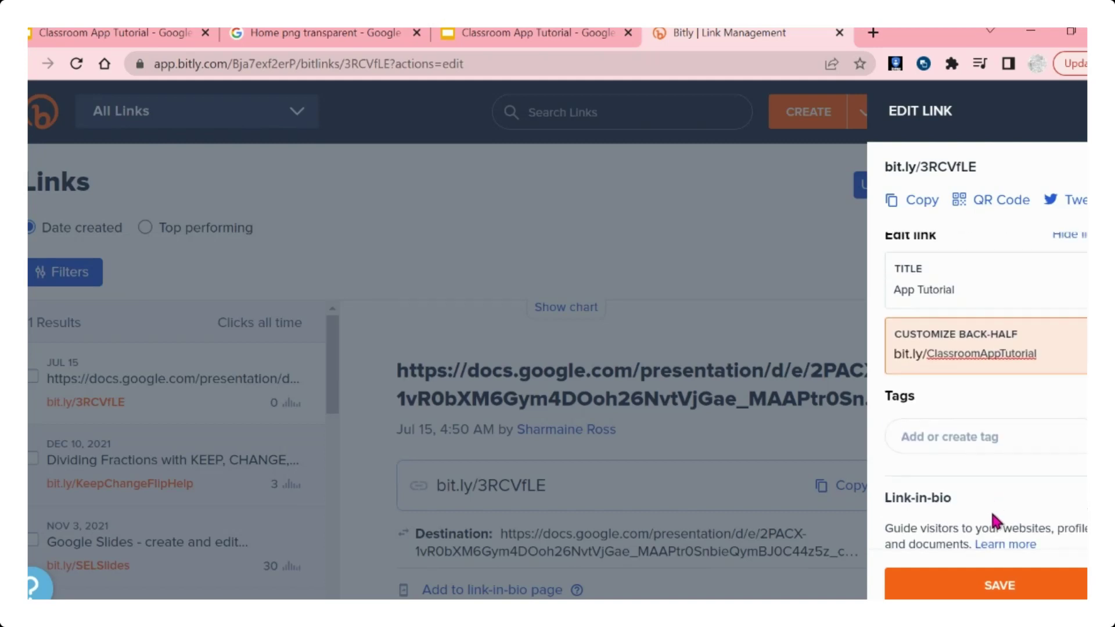
pyautogui.click(984, 584)
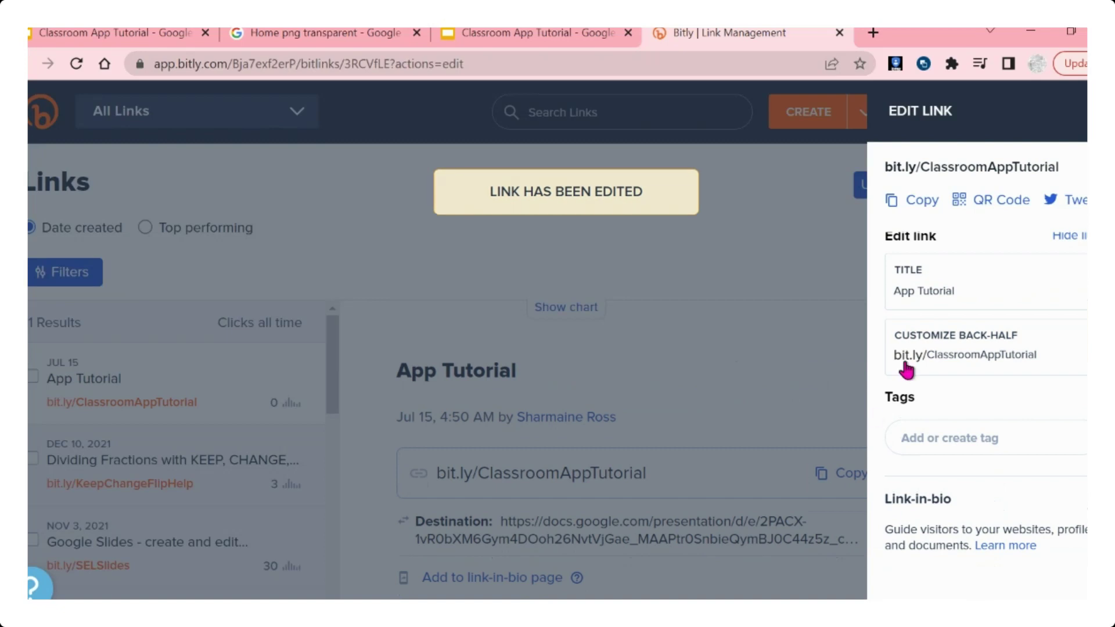
pyautogui.doubleClick(952, 355)
pyautogui.click(897, 200)
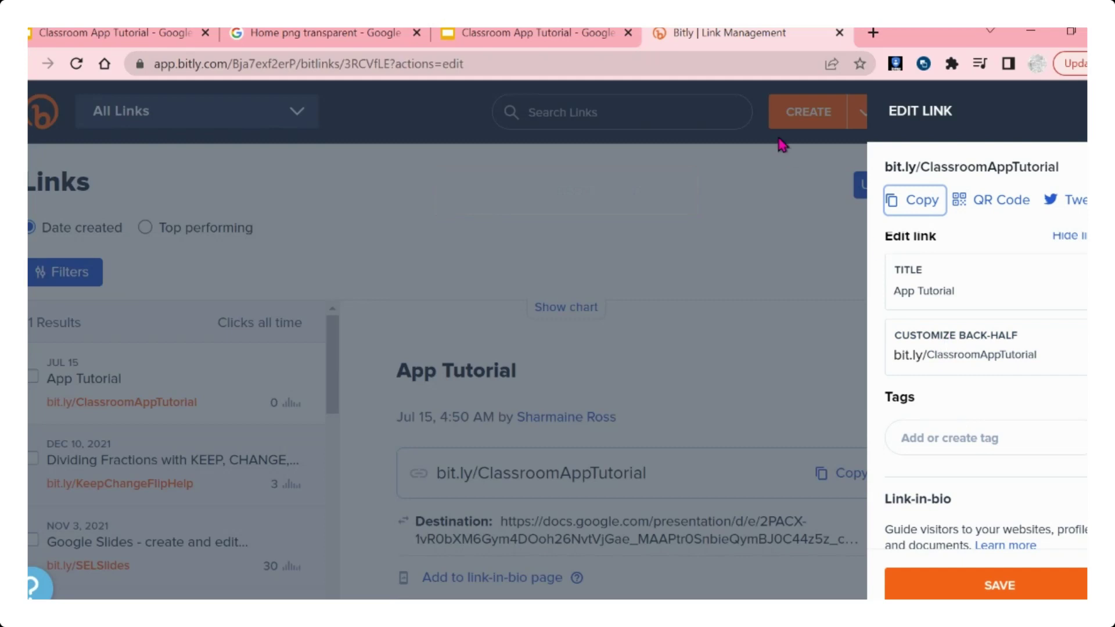
# - Open bit.ly/ClassroomAppTutorial in a new tab and test the Homework and house-icon links
pyautogui.click(872, 33)
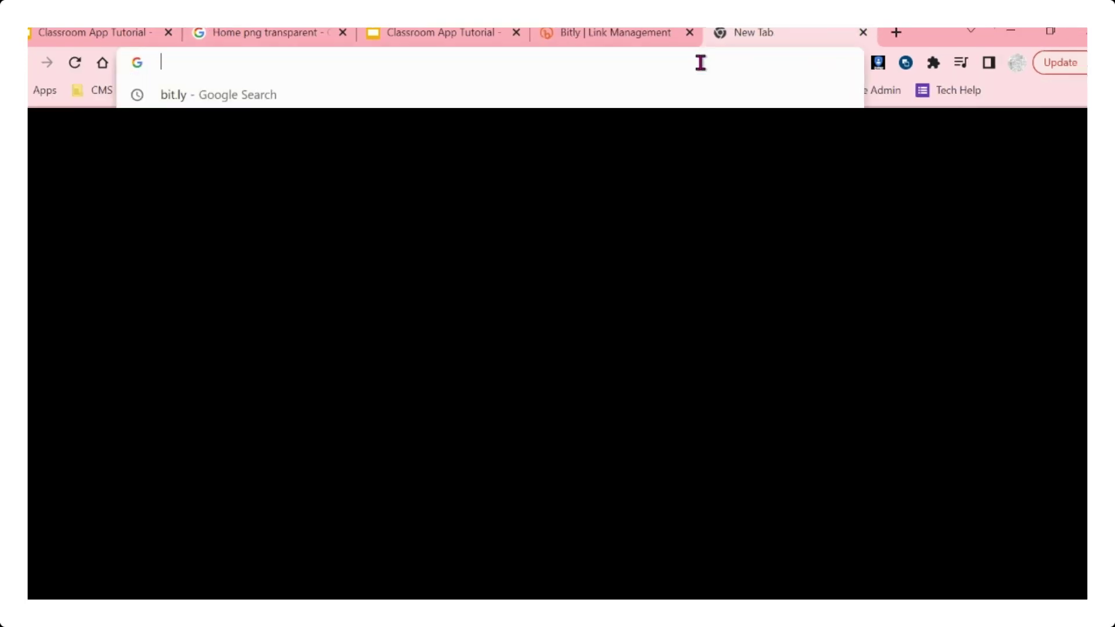
pyautogui.hotkey('ctrl', 'v')
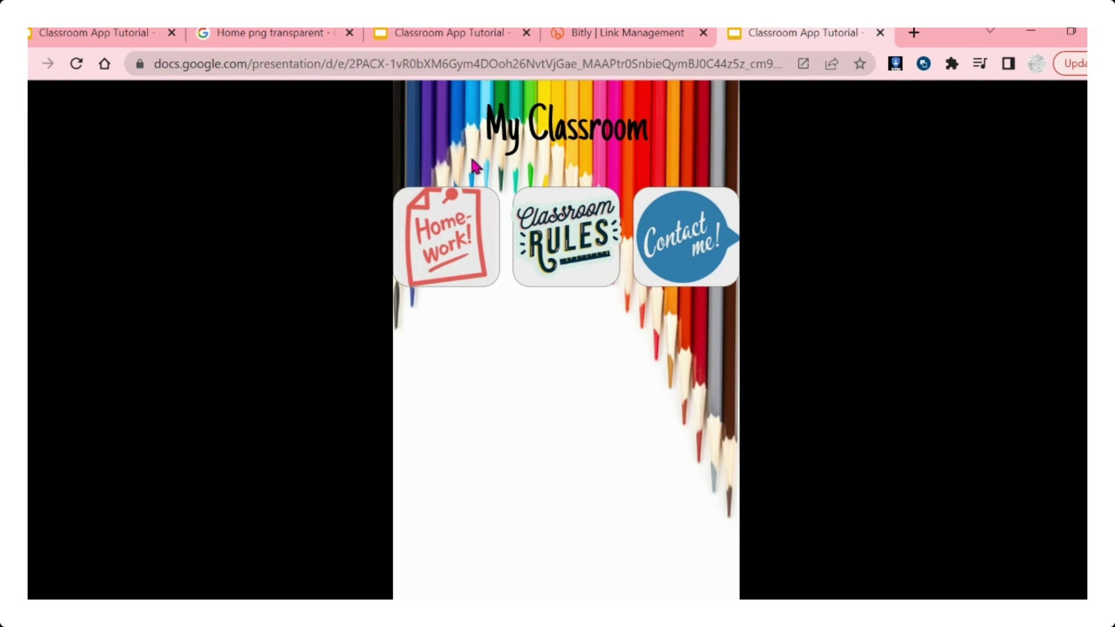
pyautogui.click(453, 257)
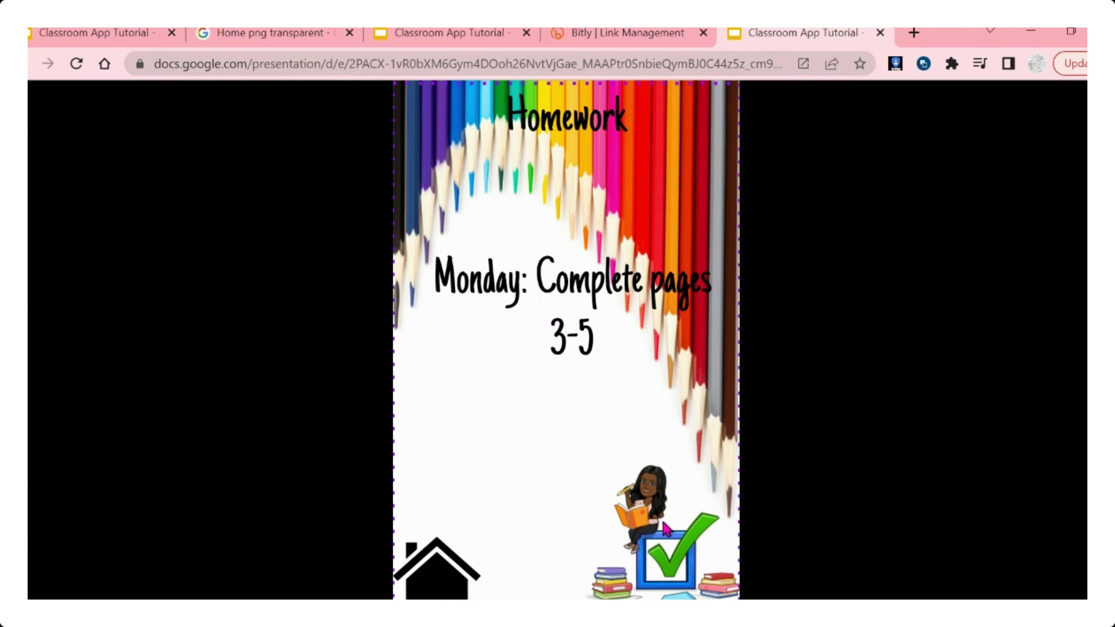
pyautogui.click(473, 548)
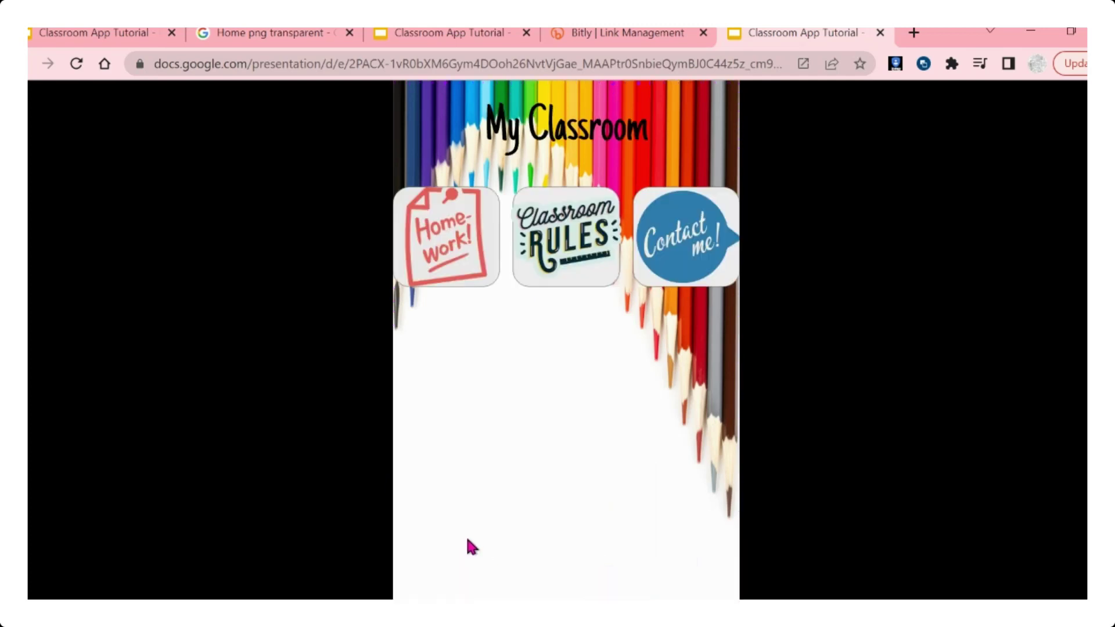